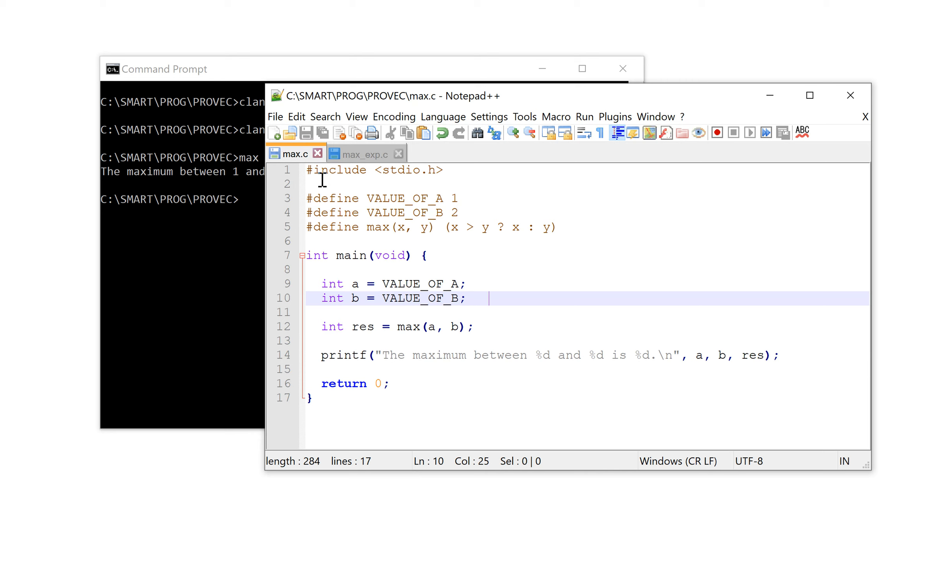
Switch to Command Prompt, print the preprocessed source with clang -E max.c, and interrupt the output
click(236, 254)
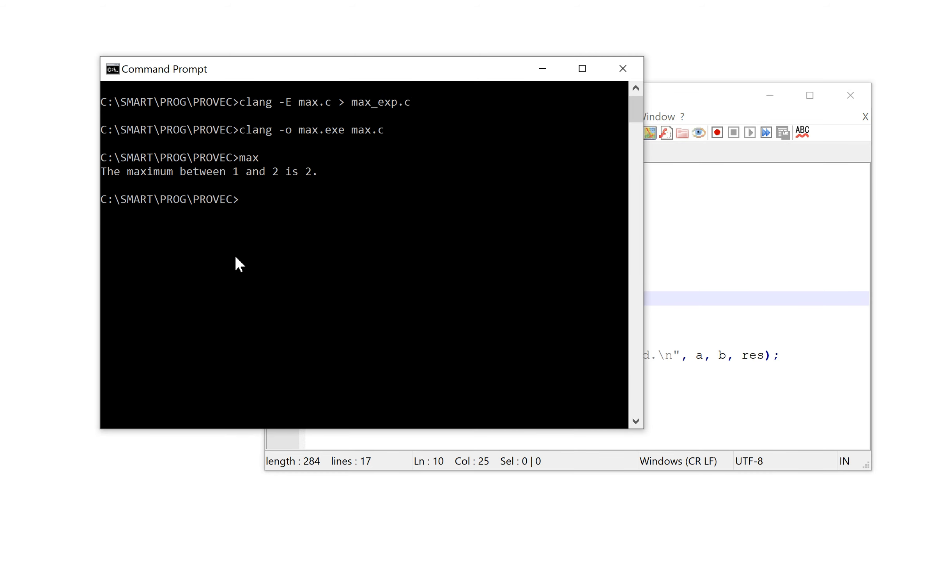
text(clang -E max.c)
key(Return)
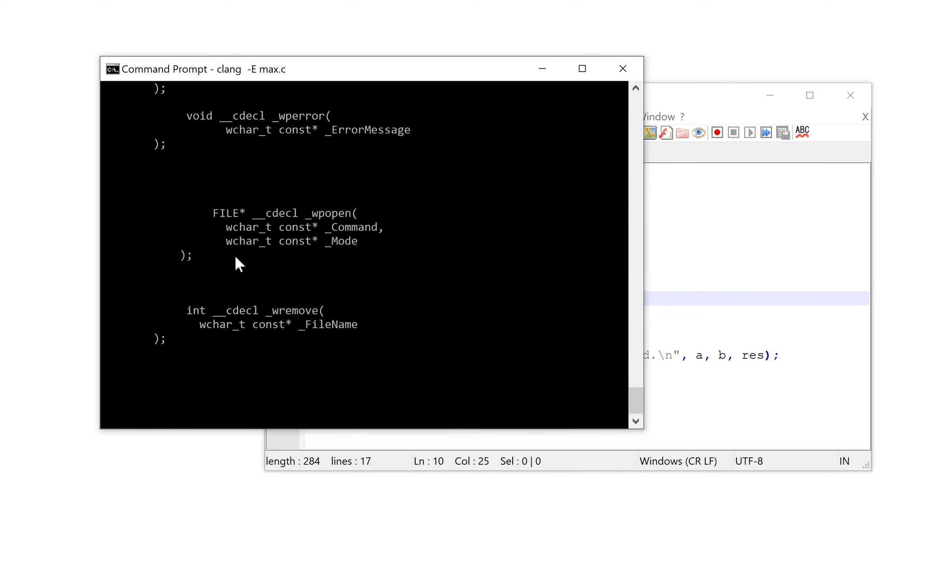
key(ctrl+c)
Redirect the preprocessor output to a file by running clang -E max.c > max_exp.c
key(Up)
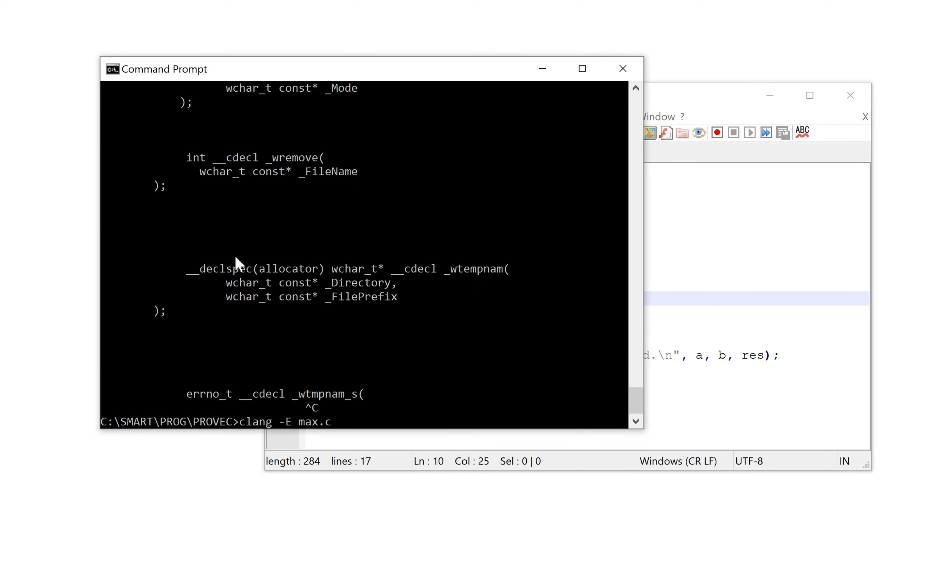
text(> max_exp.c)
key(Return)
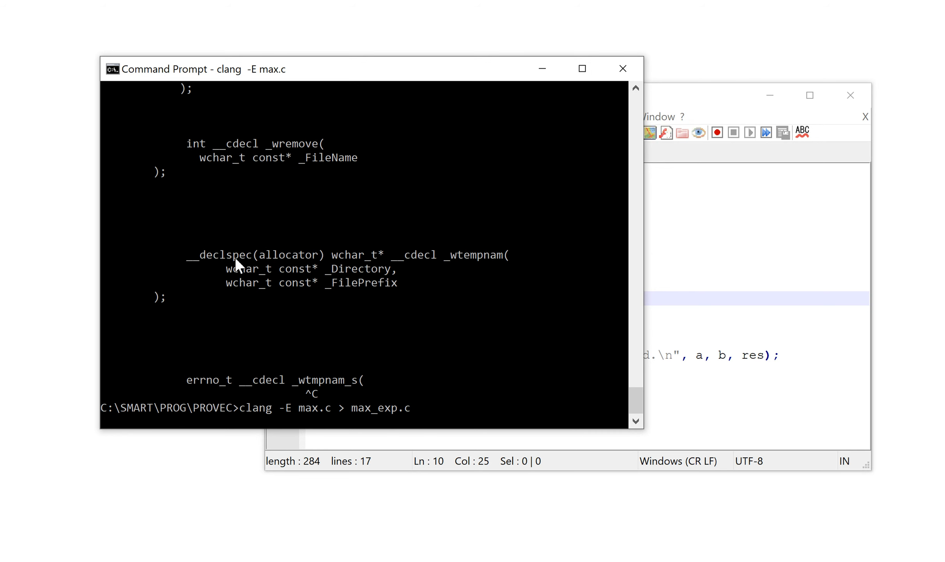
Switch to Notepad++ and examine the preprocessed file max_exp.c from its first lines down to the main function
click(698, 195)
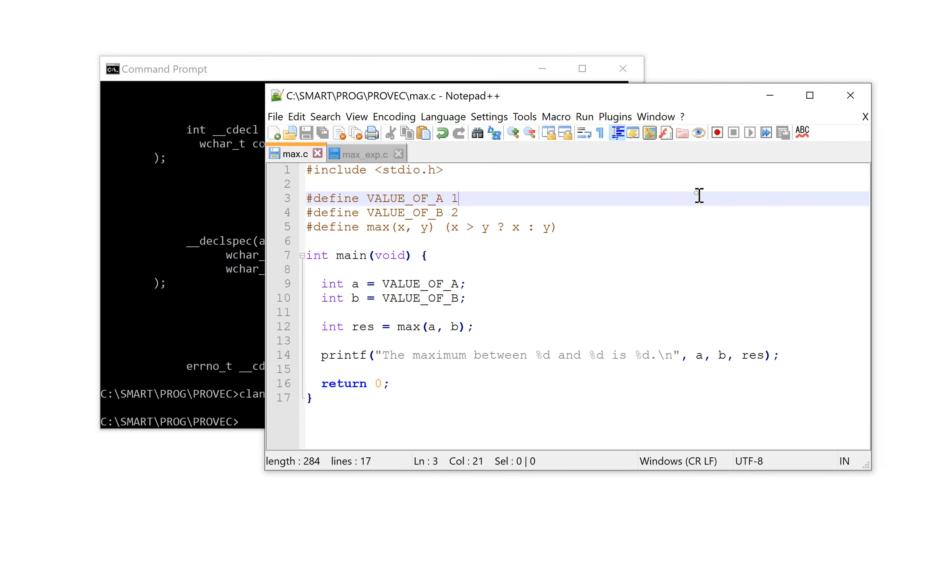
click(366, 155)
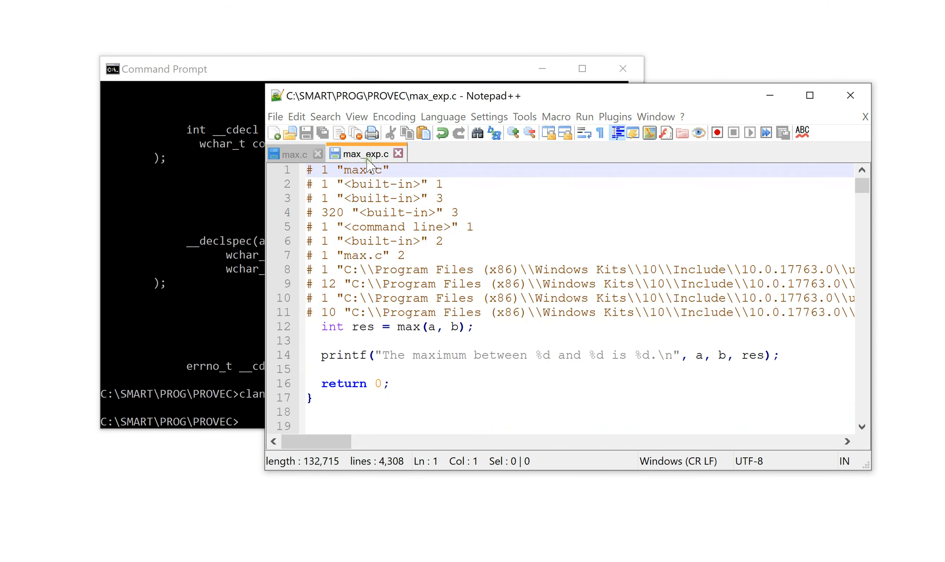
click(483, 355)
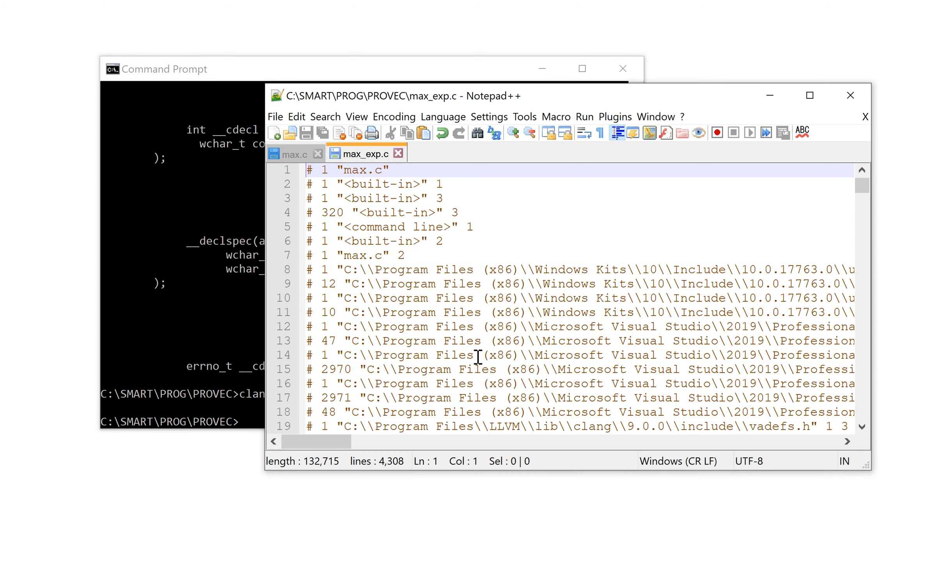
click(293, 154)
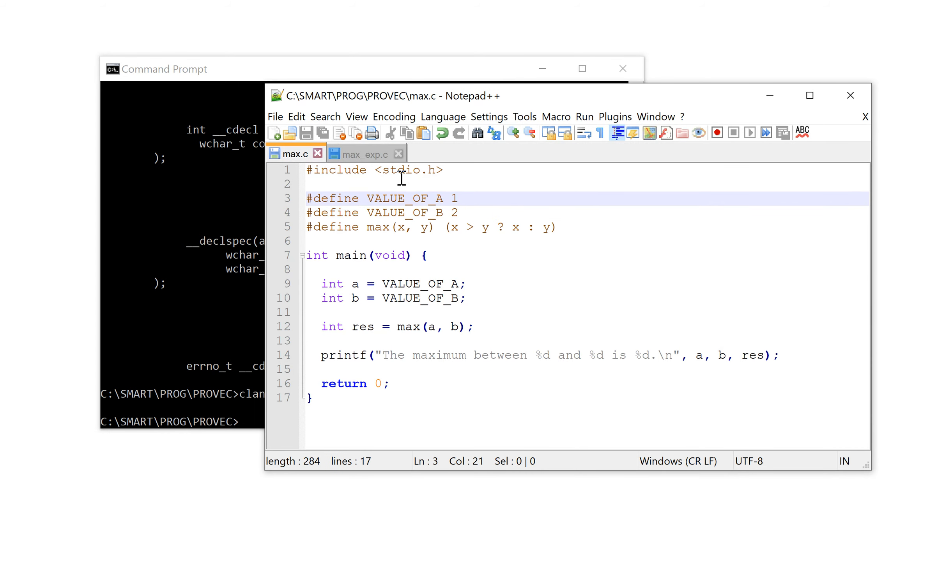
click(384, 156)
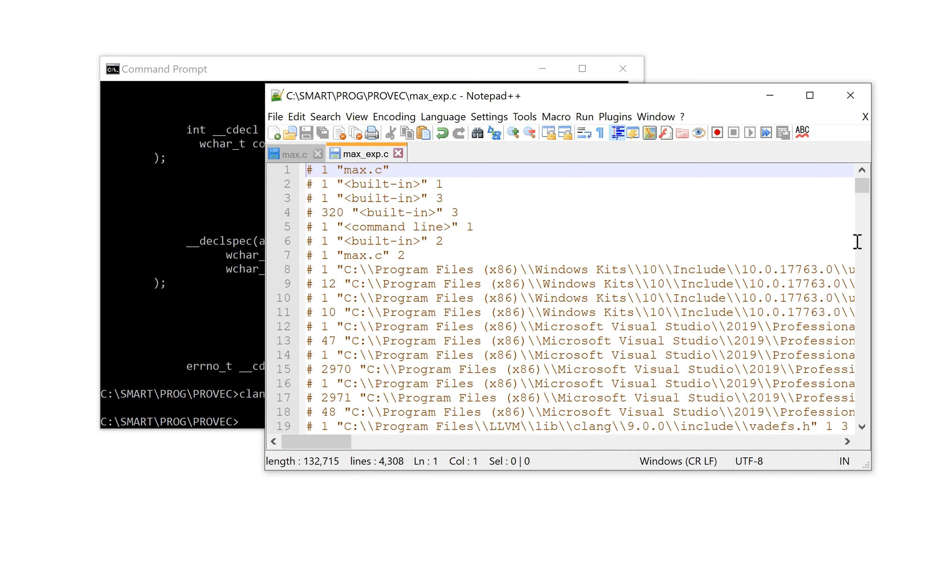
drag(868, 190, 861, 233)
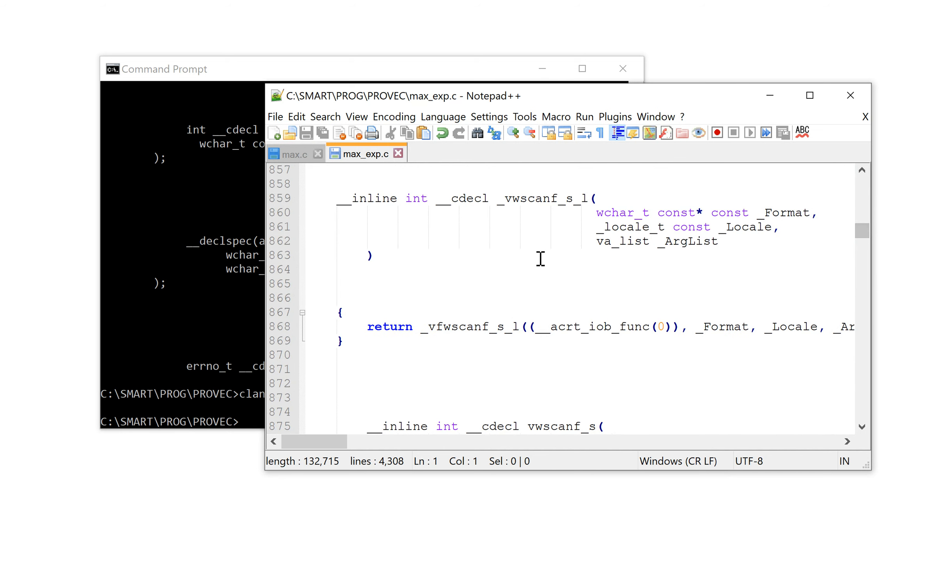
scroll(550, 324, down, 2)
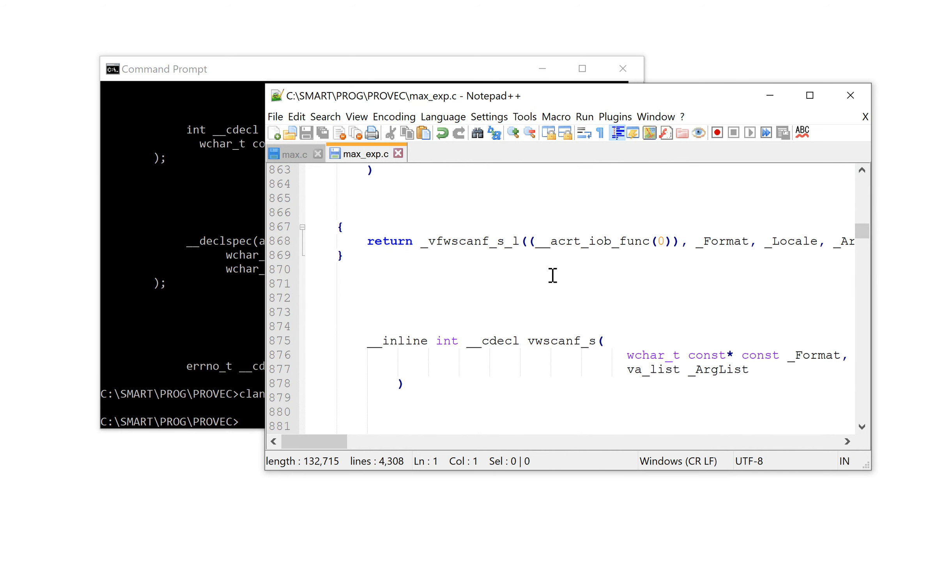
drag(861, 232, 821, 268)
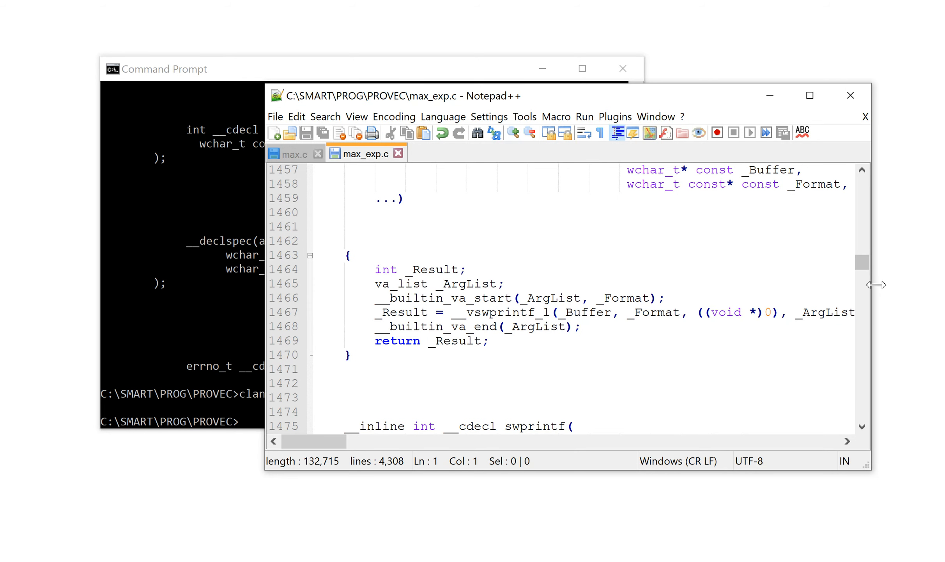
drag(870, 273, 859, 439)
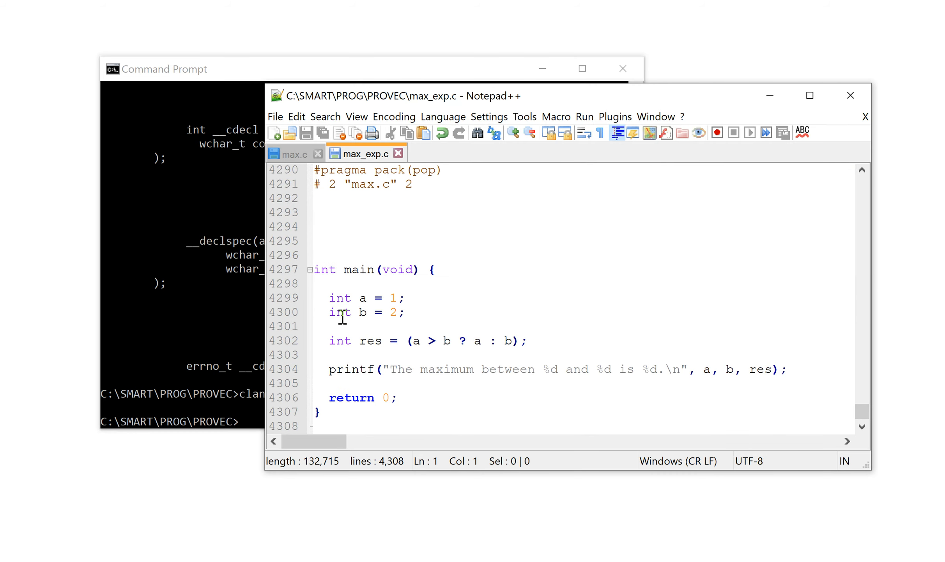
Compare the macro definitions and their uses in max.c with the expanded main function in max_exp.c
click(293, 155)
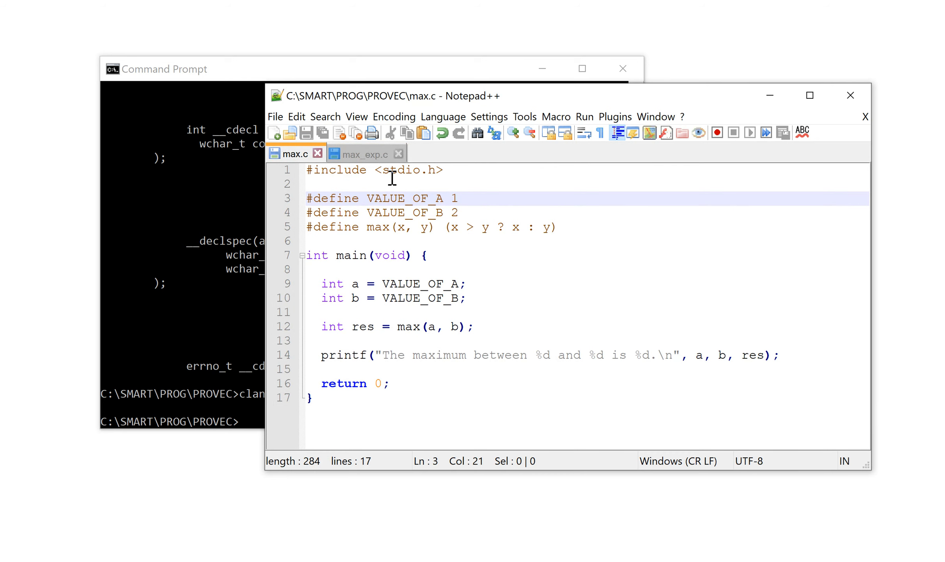
click(357, 156)
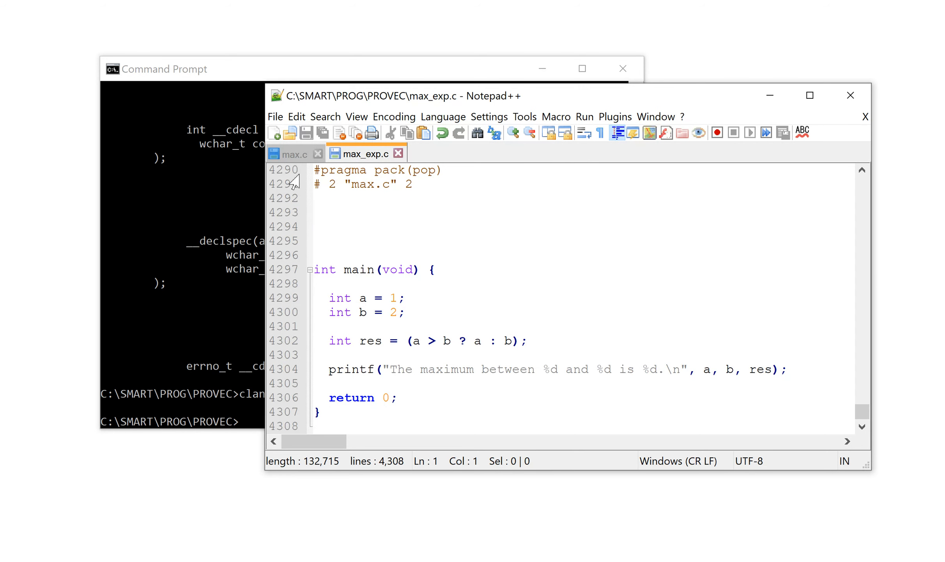
click(295, 156)
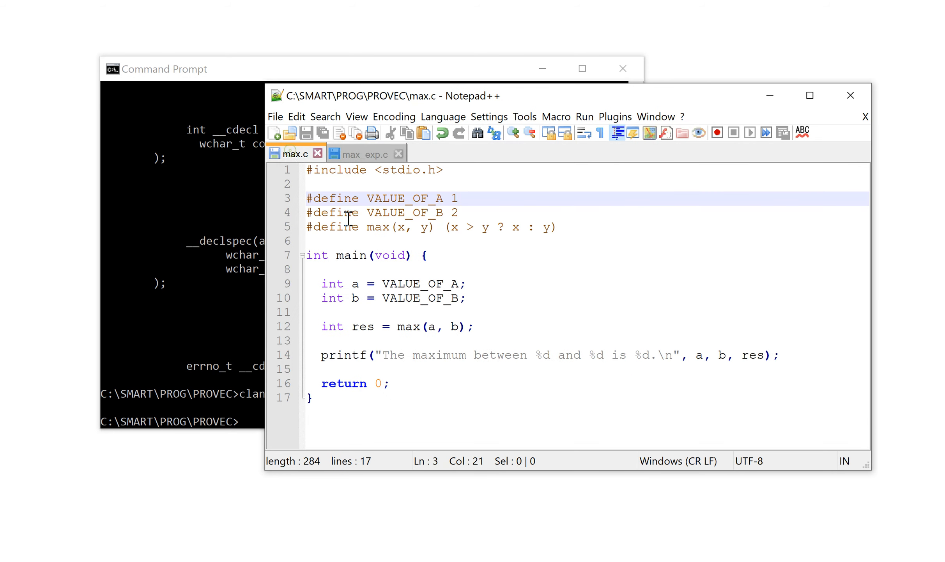
click(379, 158)
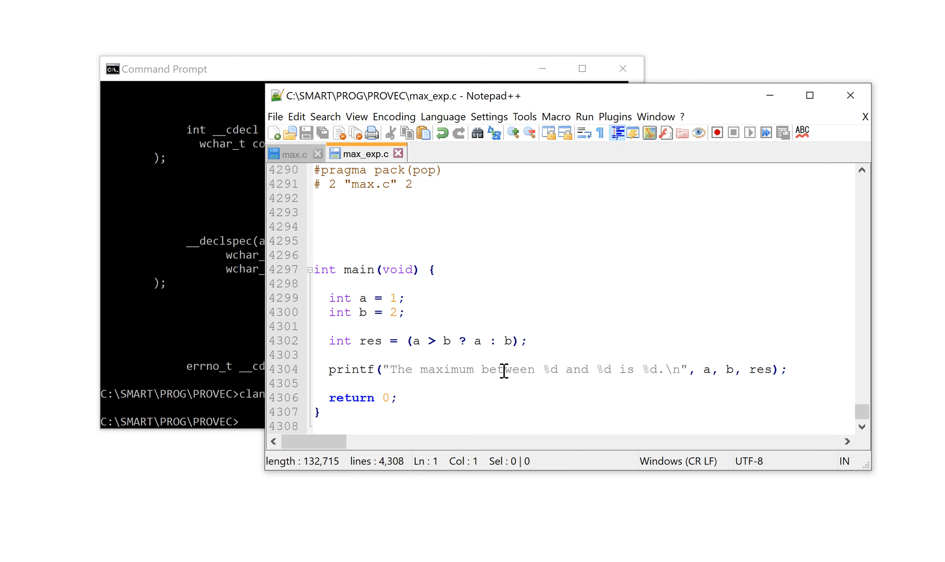
Examine the included library code just above the main function in max_exp.c
scroll(625, 336, up, 8)
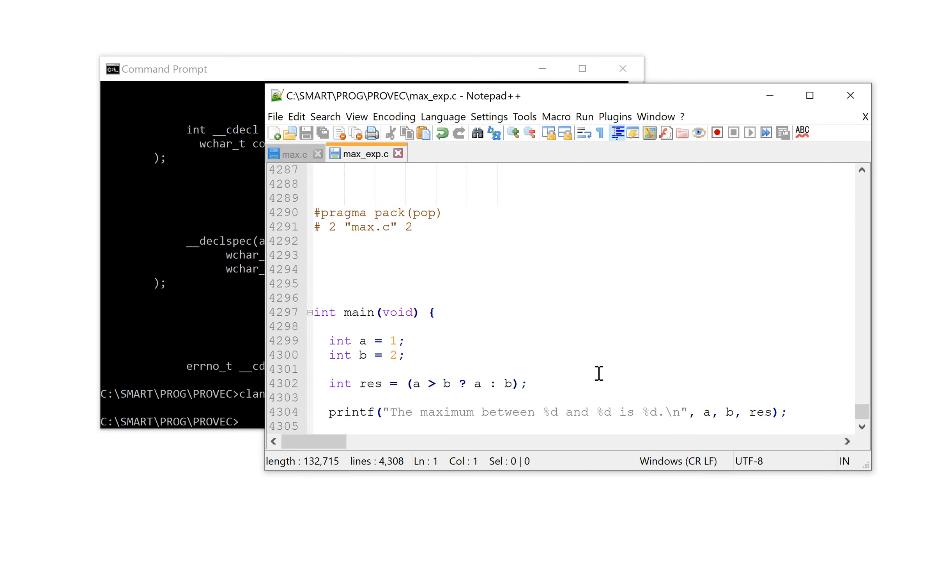
scroll(530, 368, up, 8)
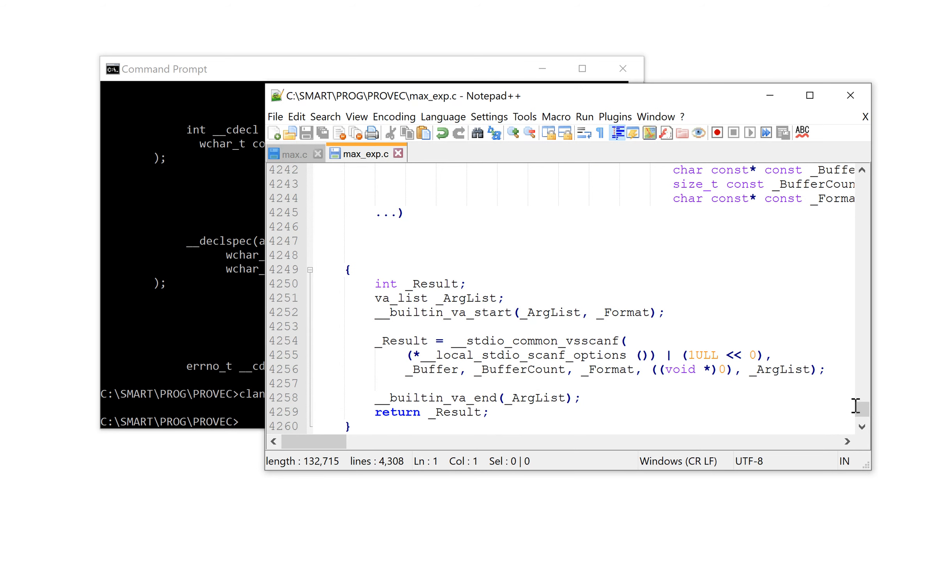
drag(858, 405, 858, 419)
scroll(517, 369, up, 12)
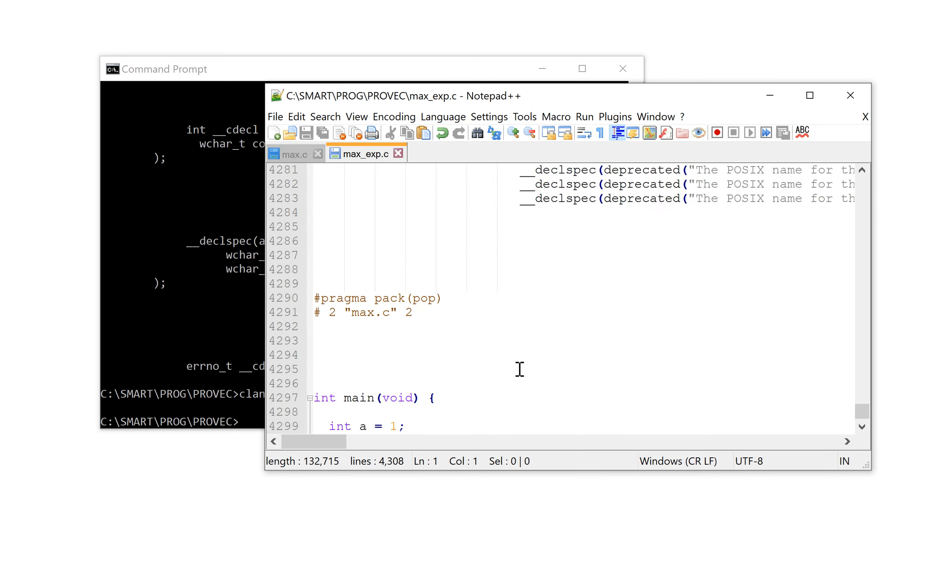
scroll(527, 378, up, 4)
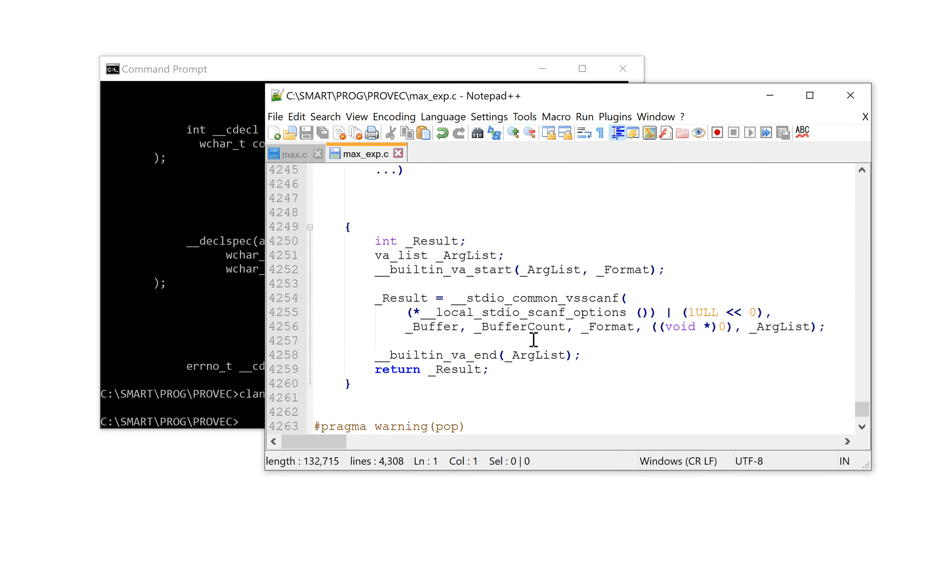
scroll(515, 351, up, 2)
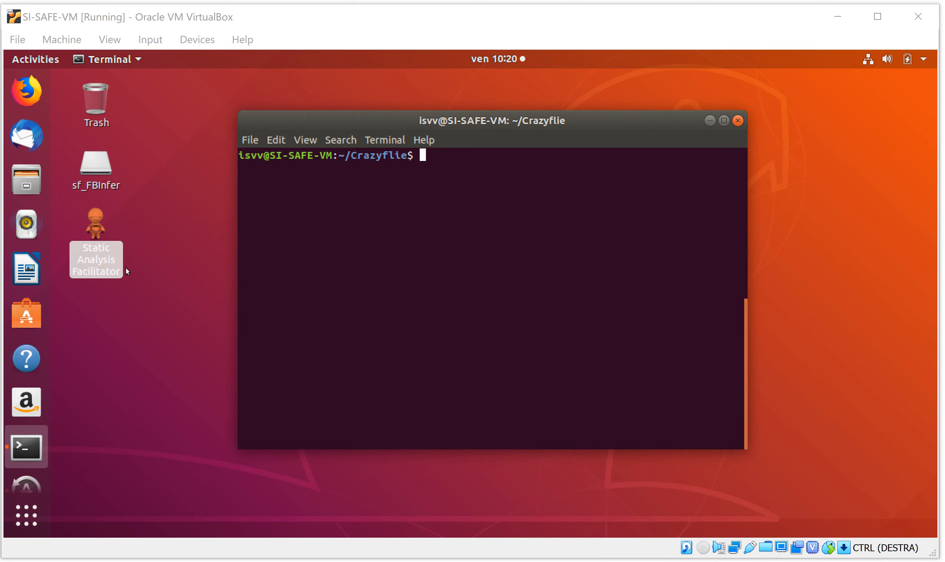
Launch Static Analysis Facilitator in the SI-SAFE-VM virtual machine and load the project file Crazyflie.json from the Crazyflie folder
click(93, 225)
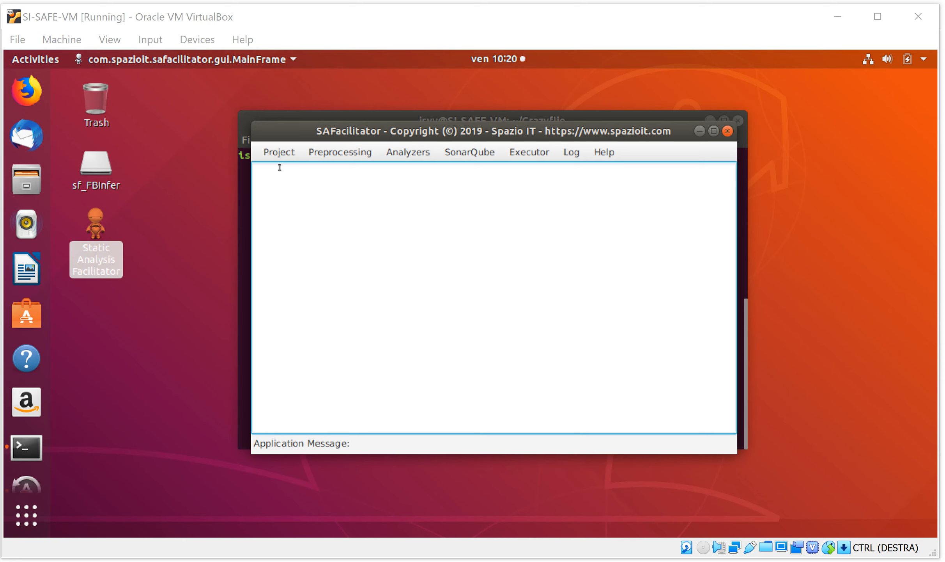
click(271, 154)
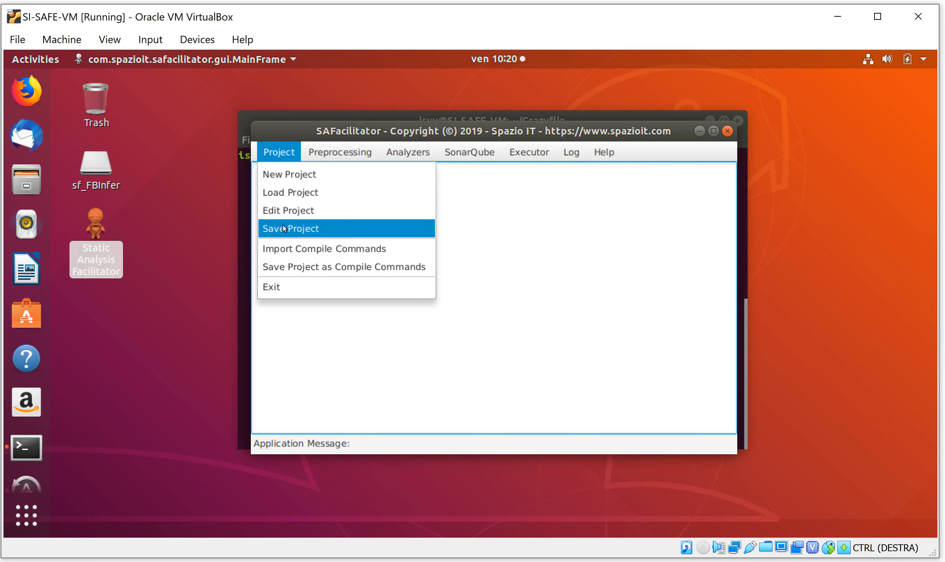
click(282, 195)
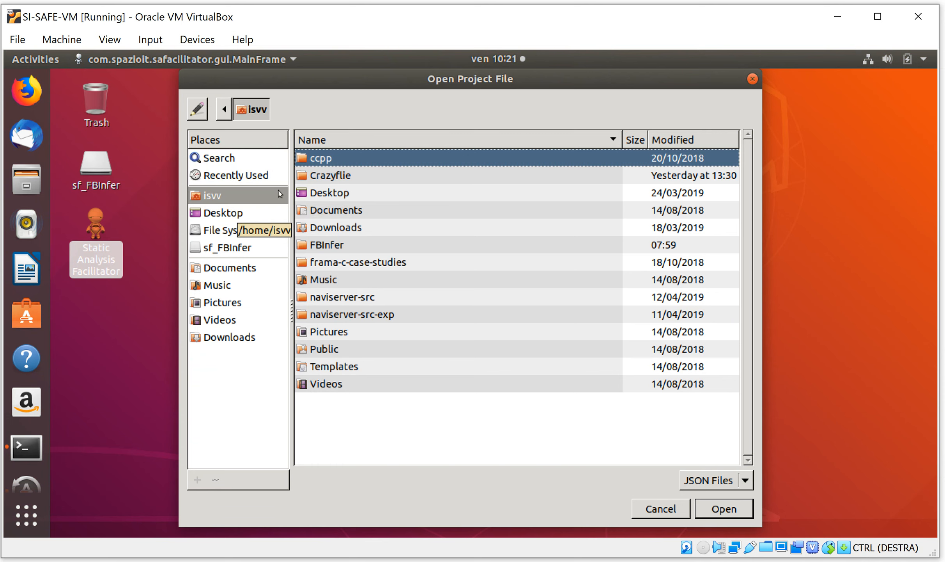
double_click(325, 179)
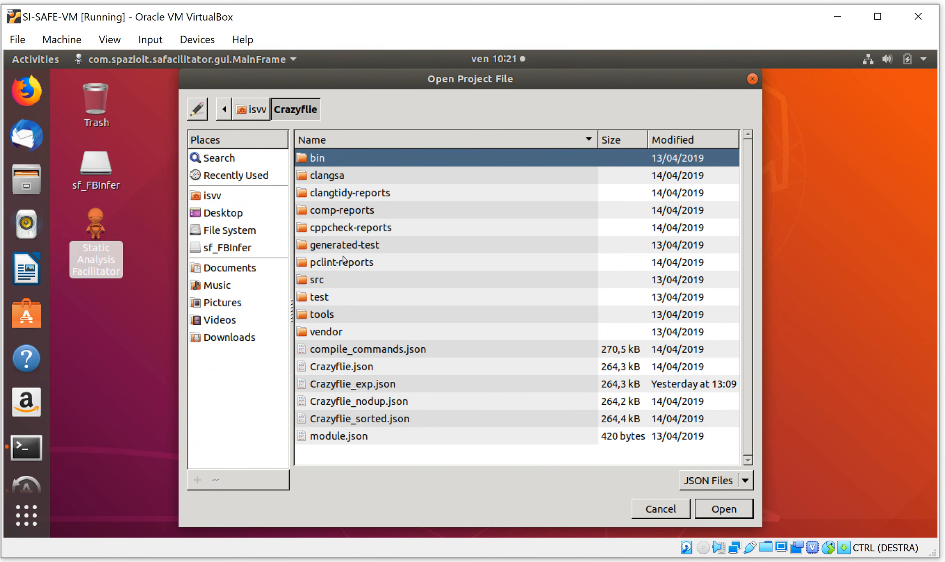
click(359, 365)
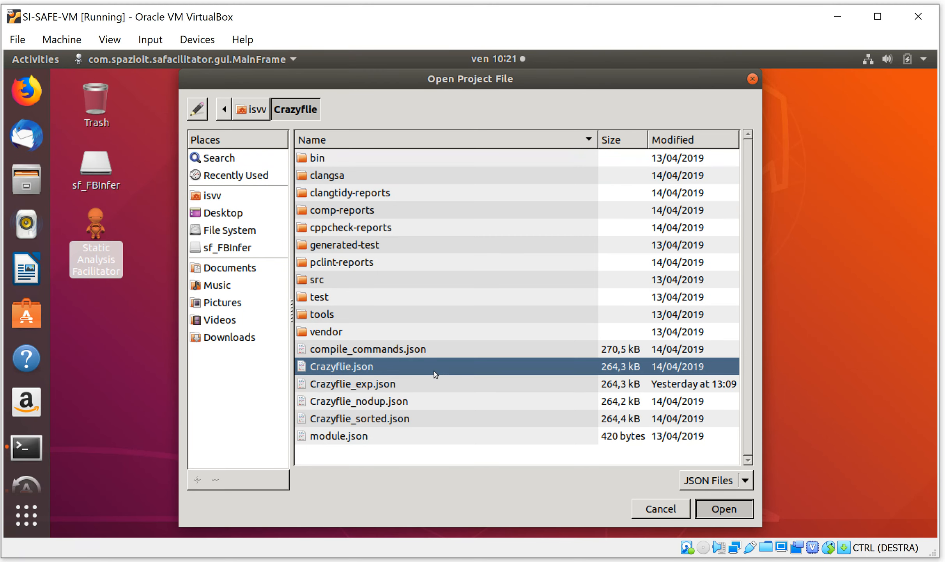
click(723, 509)
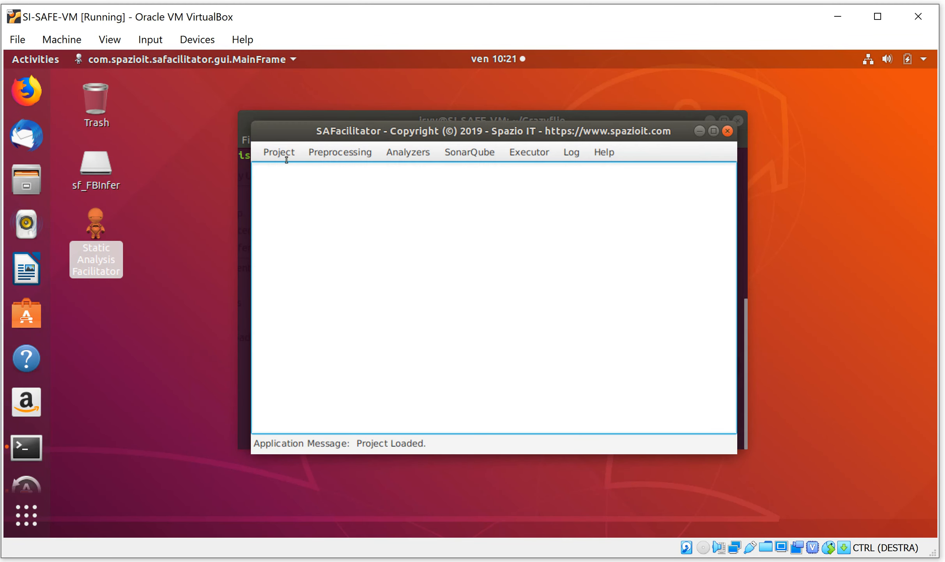
Open the loaded project for editing, review its general settings and directories, and accept them without changes
click(273, 154)
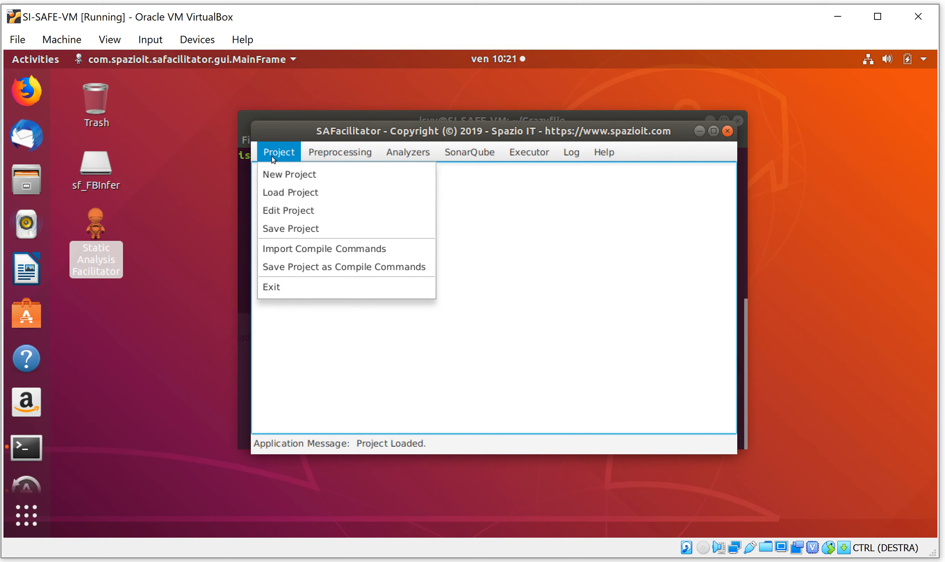
click(285, 211)
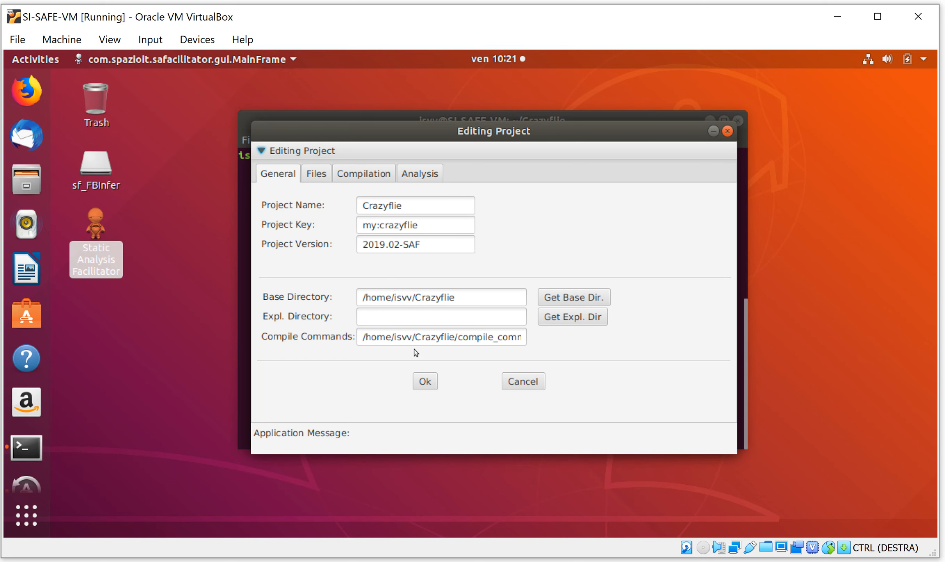
drag(427, 128, 475, 143)
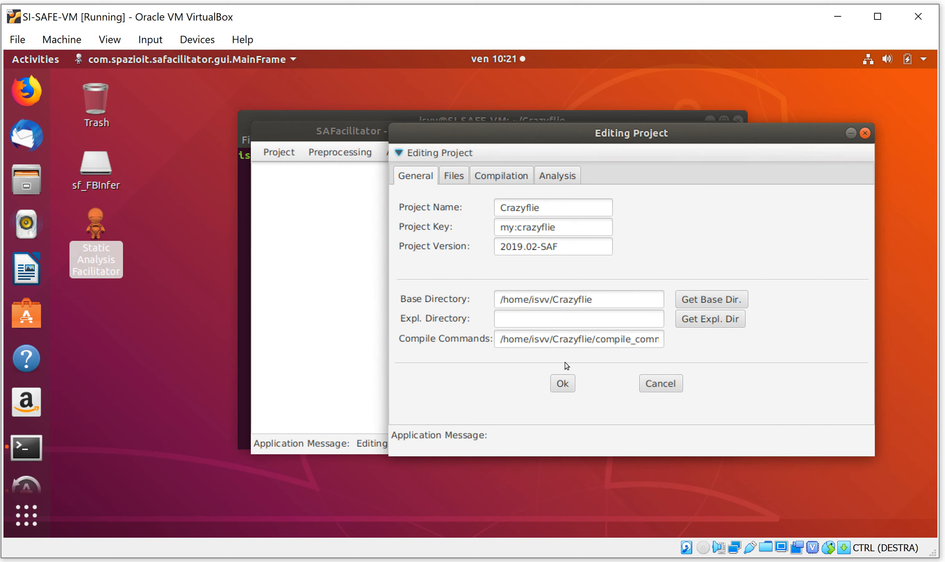
click(558, 384)
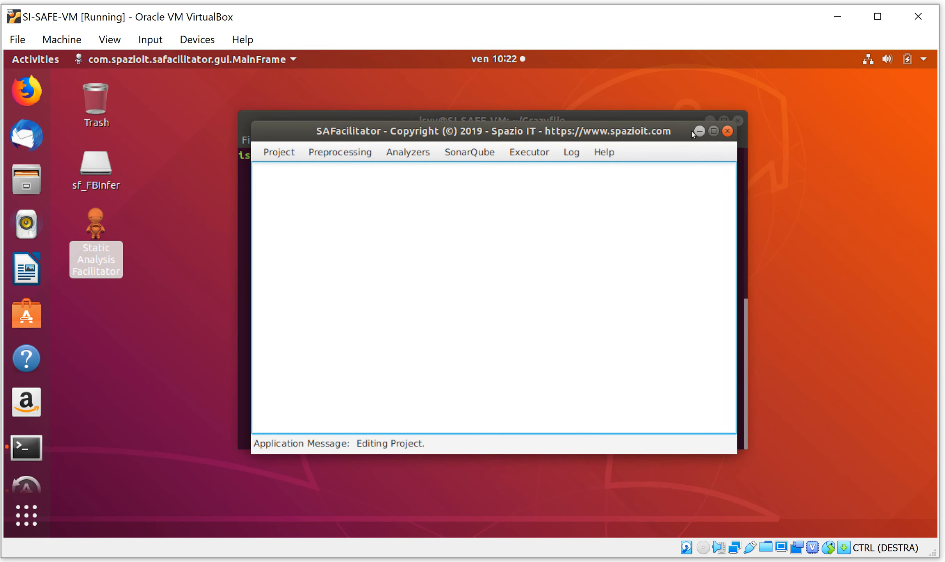
Minimize SAFacilitator and change the terminal to the parent directory with cd .
click(700, 130)
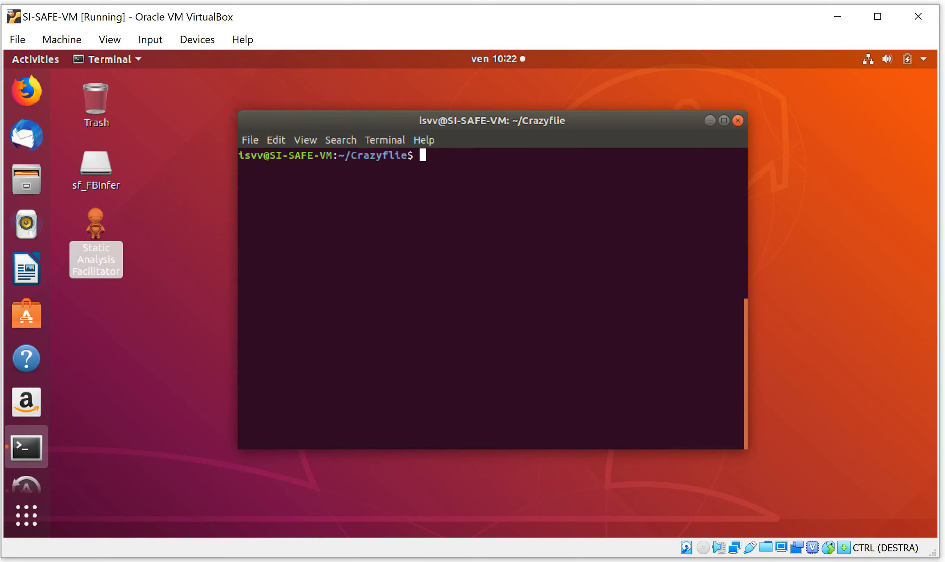
text(cd ..)
key(Return)
Create a directory named Crazyflie-exp in the home directory with mkdir
text(C)
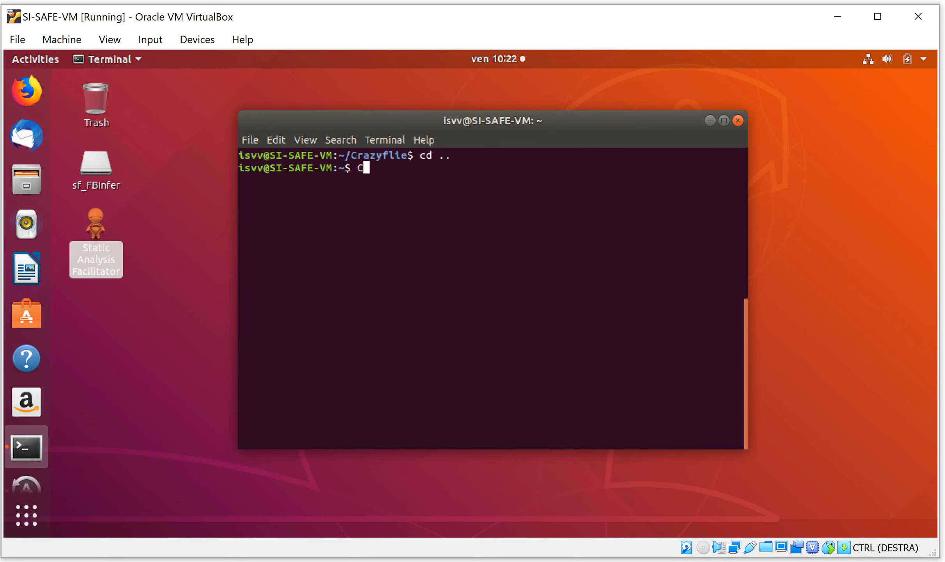
key(BackSpace)
text(mkdir Cra)
key(Tab)
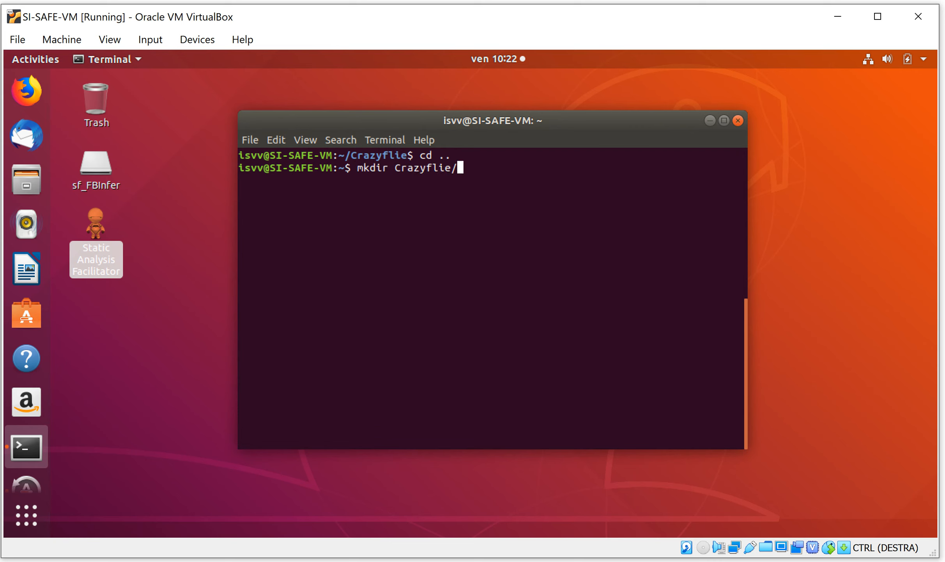
key(BackSpace)
text(-exp)
key(Return)
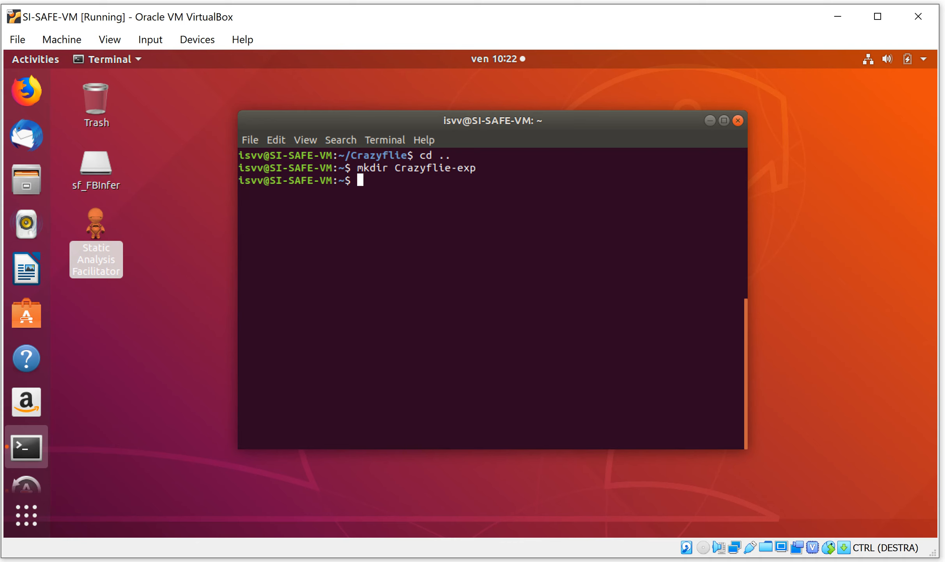
Change the terminal to the Crazyflie-exp directory and list its contents with ls
text(cd Crazyflie)
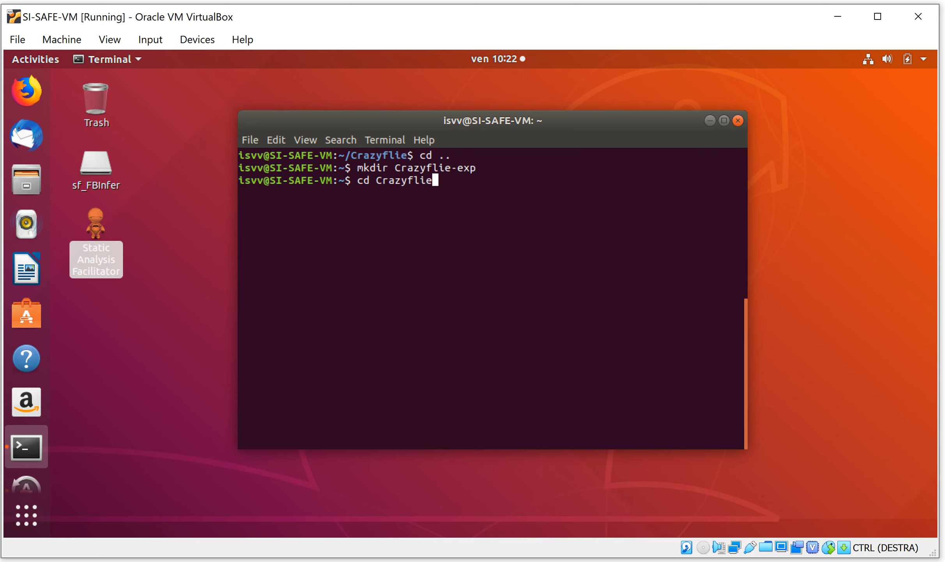
text(-exp)
key(Return)
text(ls)
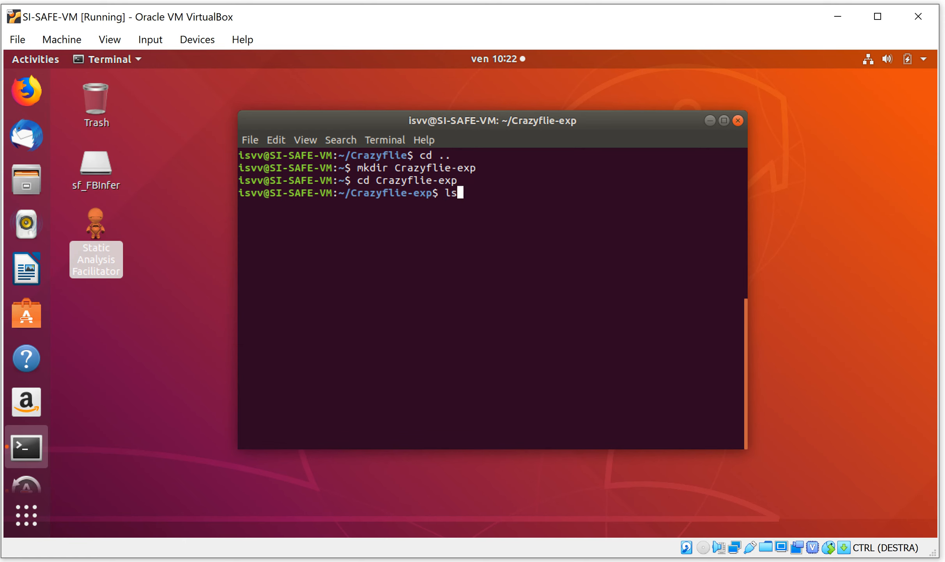
key(Return)
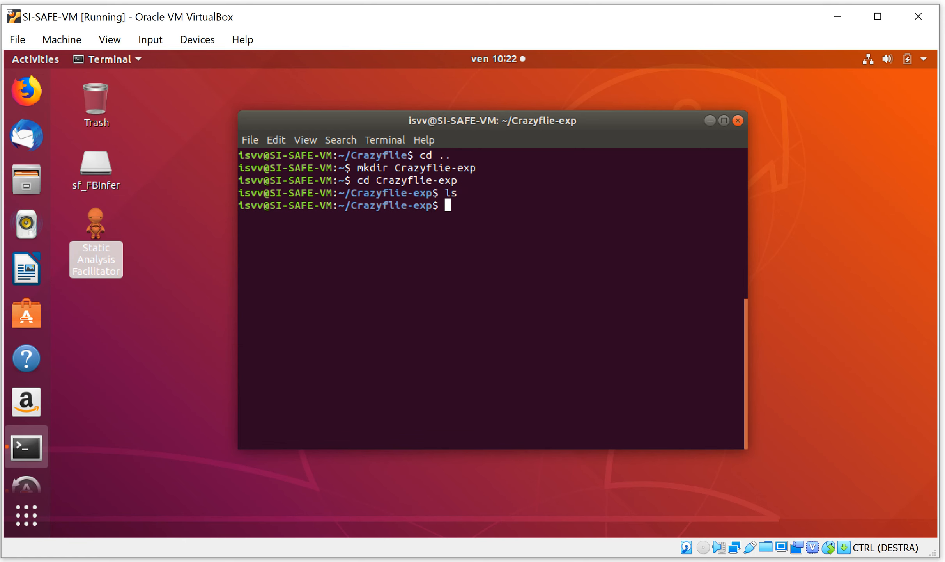
text(cd)
key(BackSpace)
key(BackSpace)
Switch to SAFacilitator, open the Crazyflie project for editing and set its exploded directory to the Crazyflie-exp folder
click(87, 226)
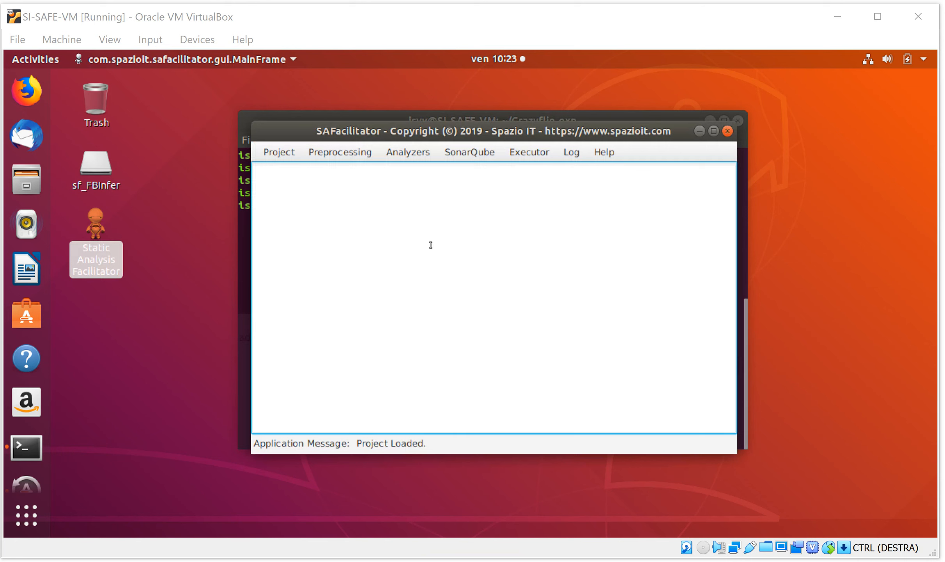
click(273, 156)
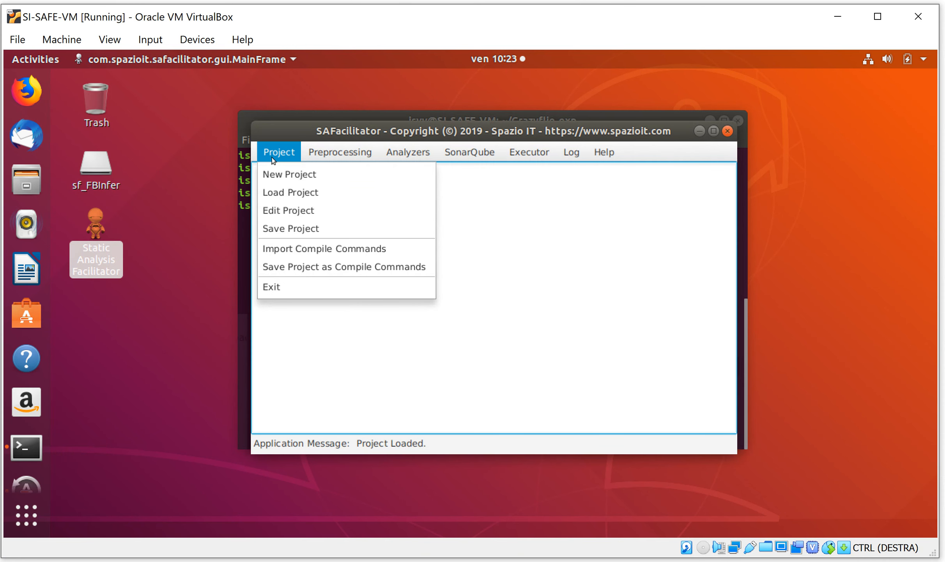
click(275, 211)
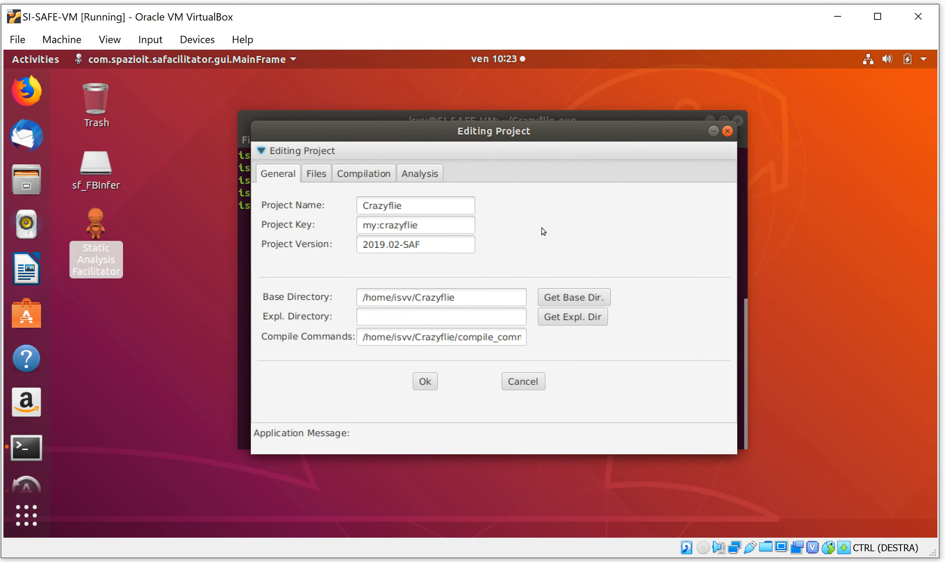
click(574, 316)
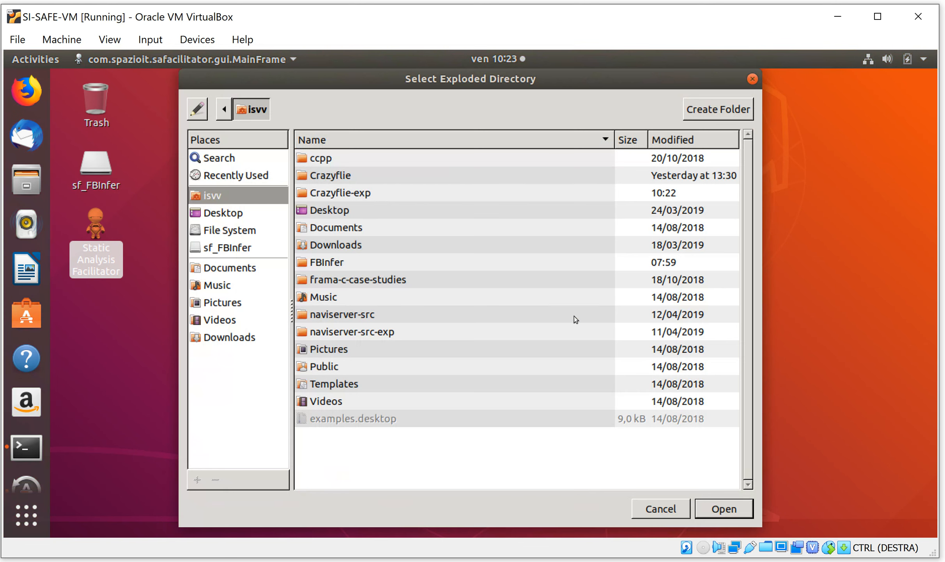
click(342, 194)
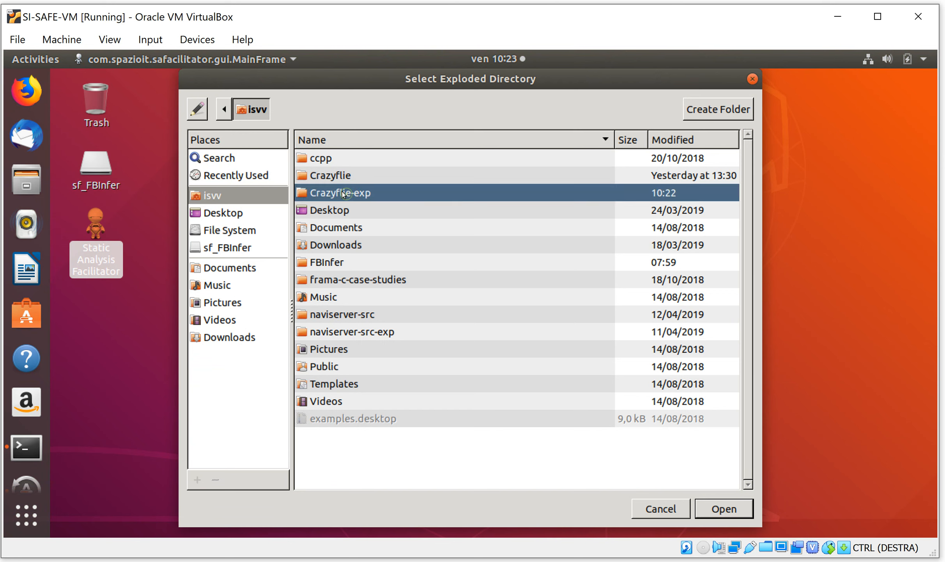
click(721, 509)
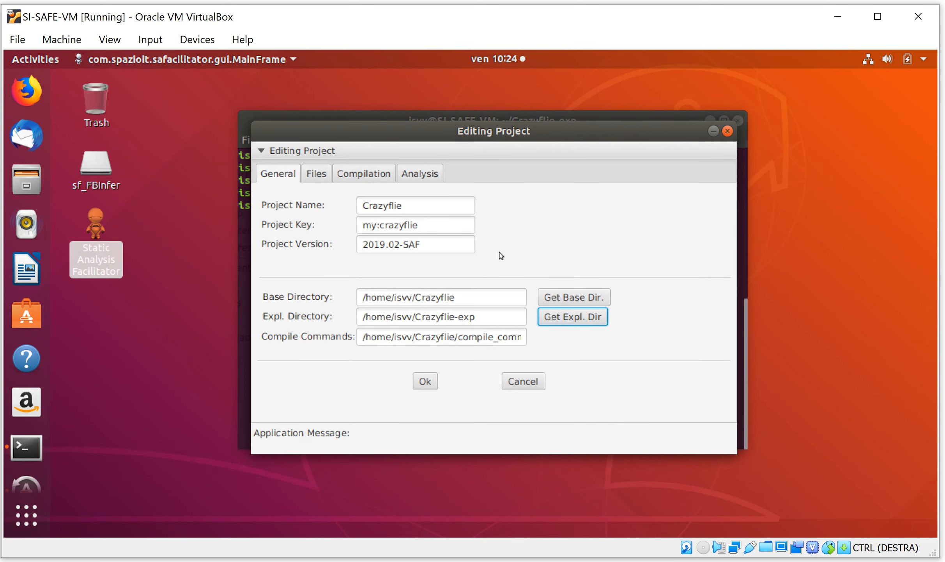
Review the project's file and compilation settings, enable preprocessing in its analysis settings, and accept the project edits
click(316, 176)
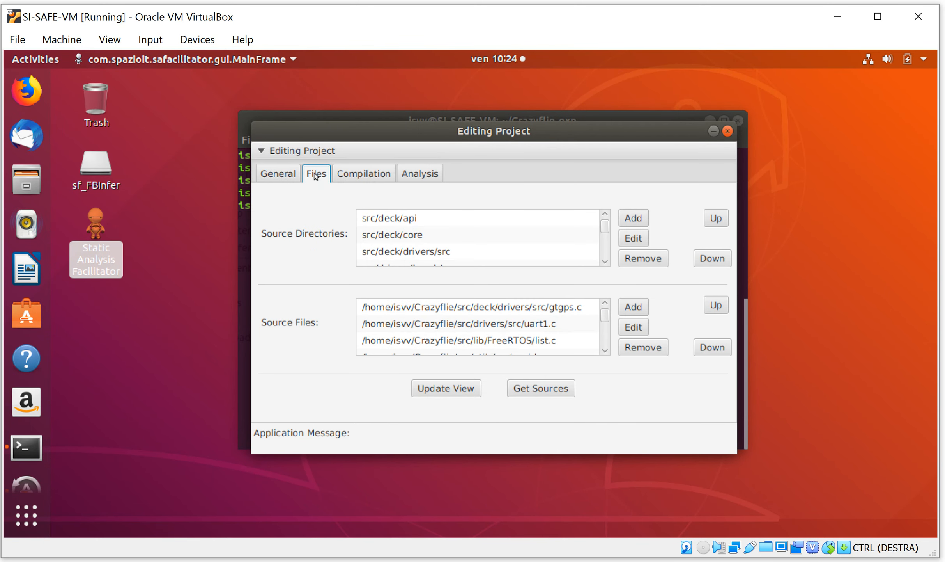
click(357, 175)
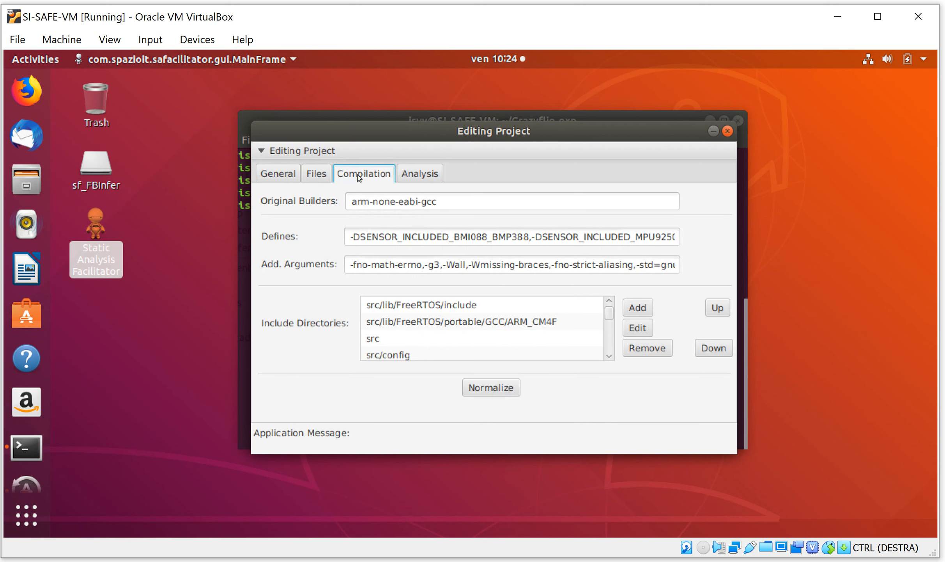
click(420, 175)
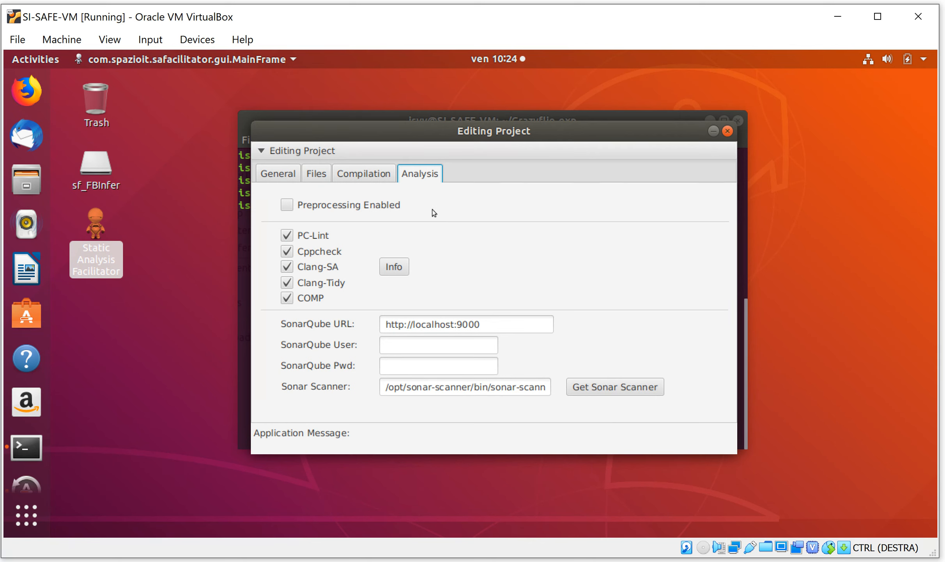
click(285, 206)
click(275, 172)
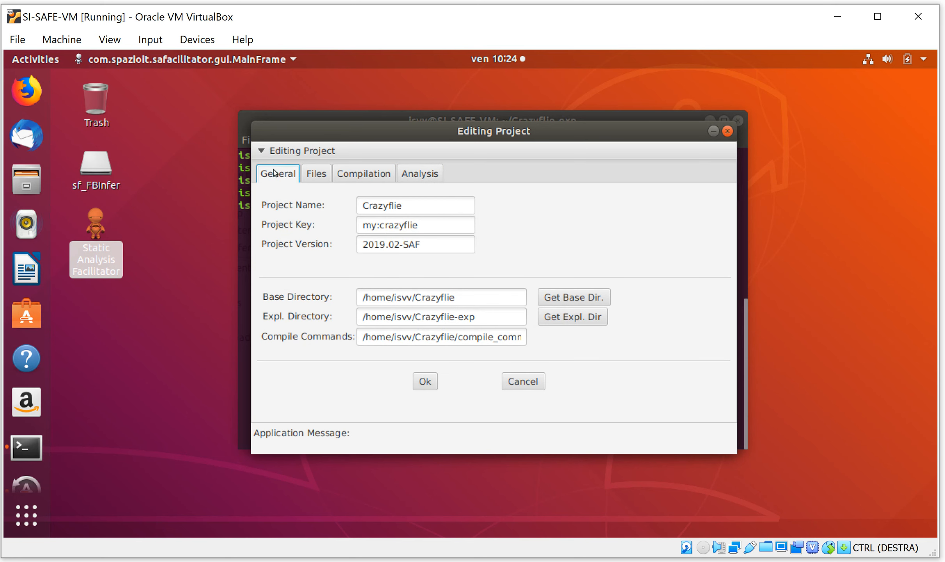
click(424, 381)
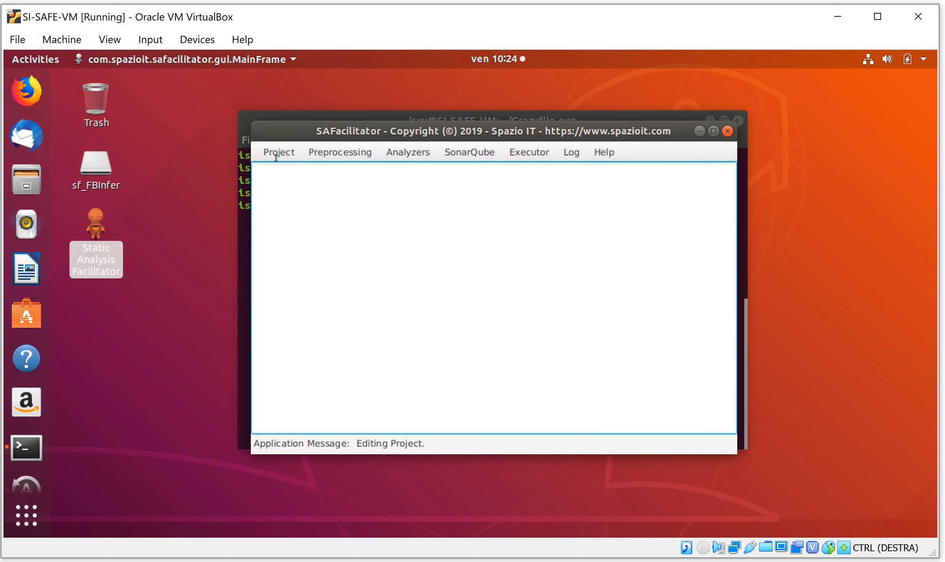
Save the project as Crazyflie_exp.json in the Crazyflie folder, replacing the existing file
click(271, 155)
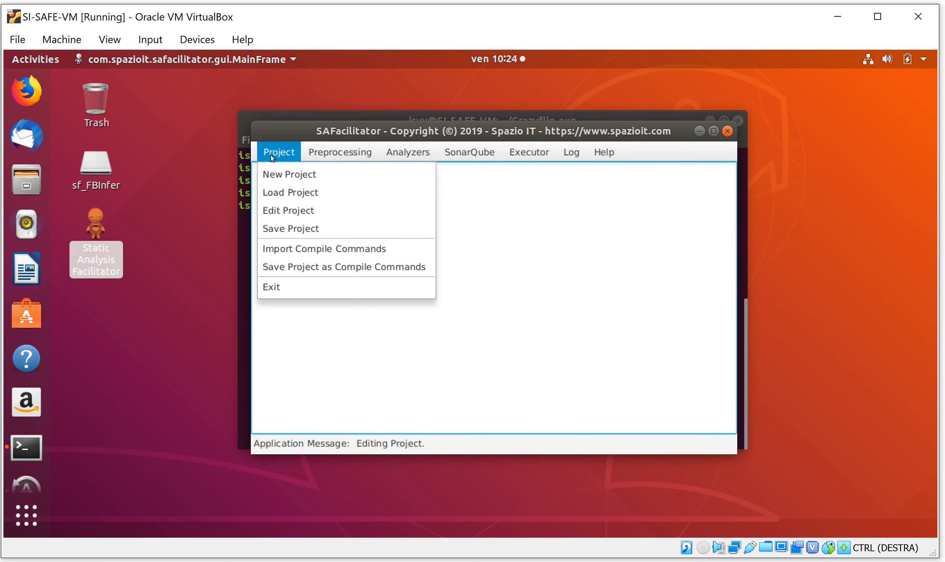
click(278, 231)
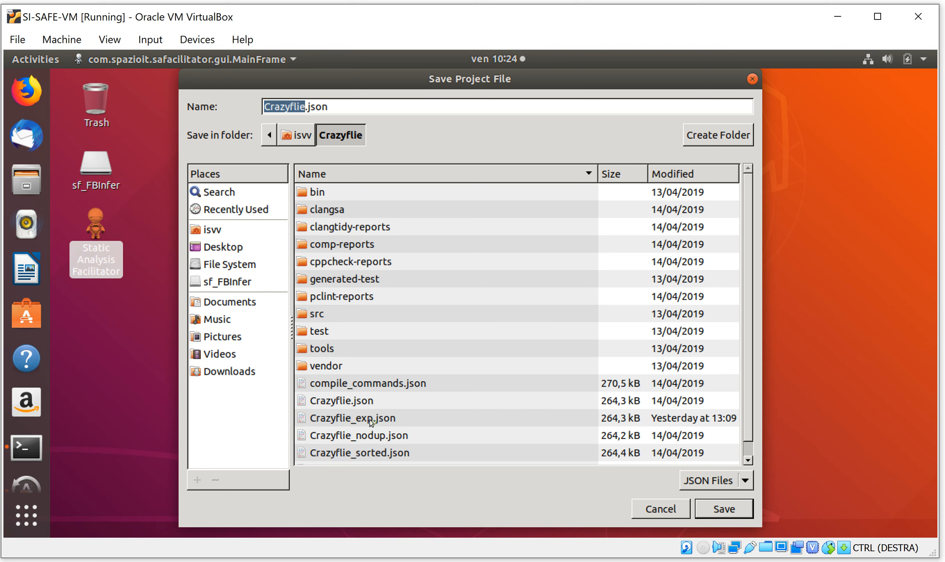
click(371, 419)
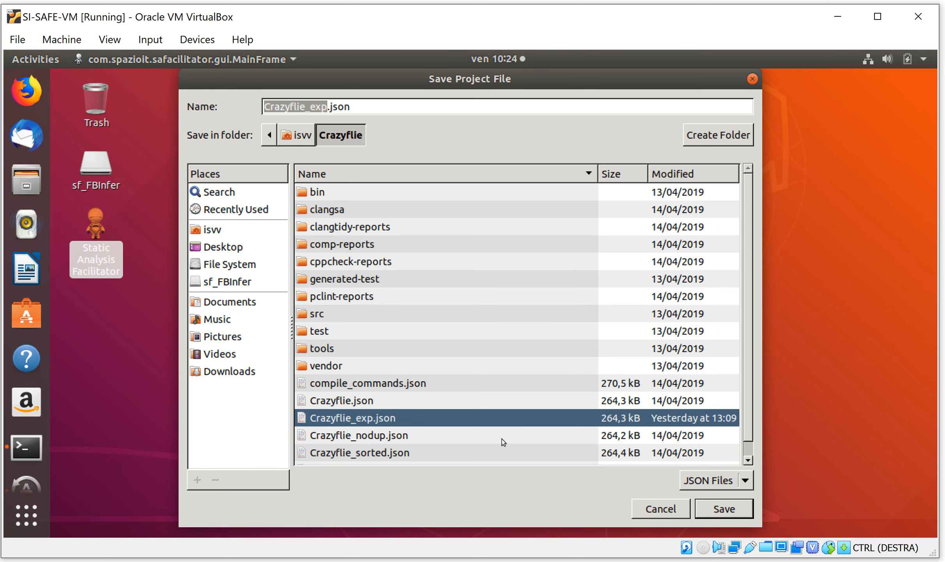
click(707, 481)
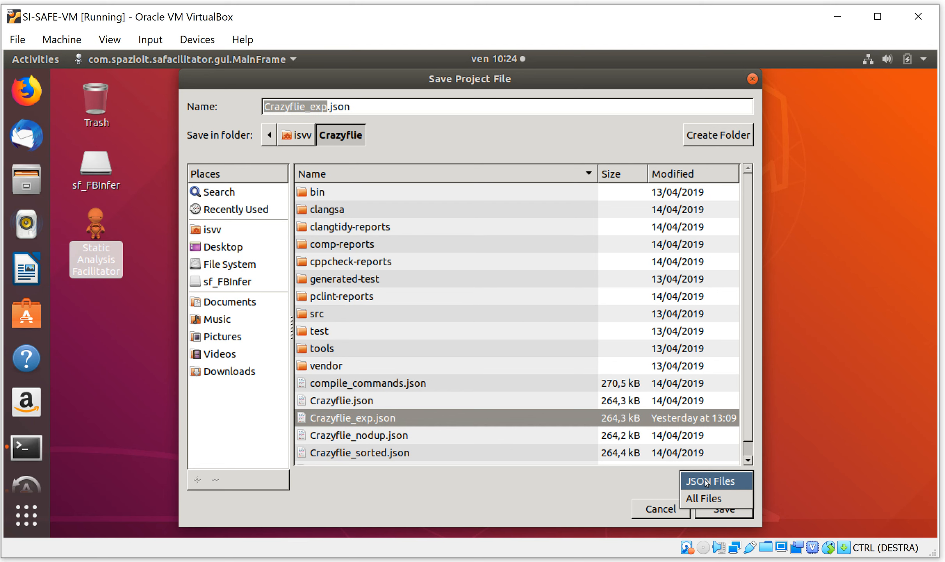
click(717, 512)
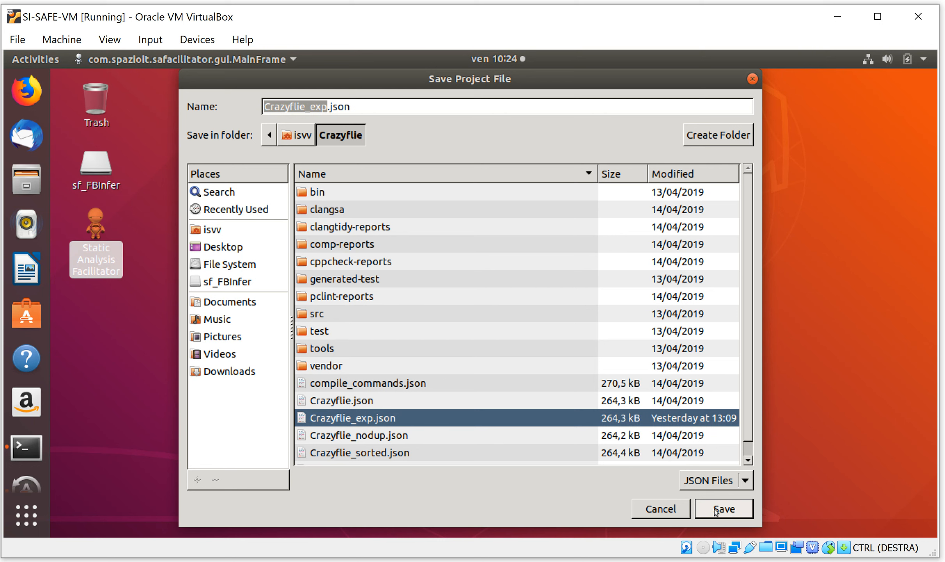
click(717, 511)
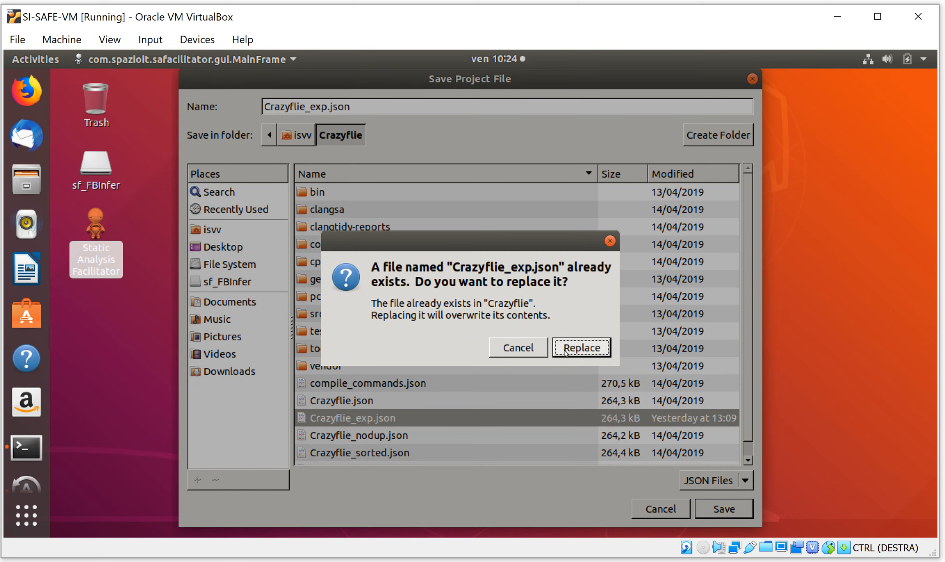
click(565, 350)
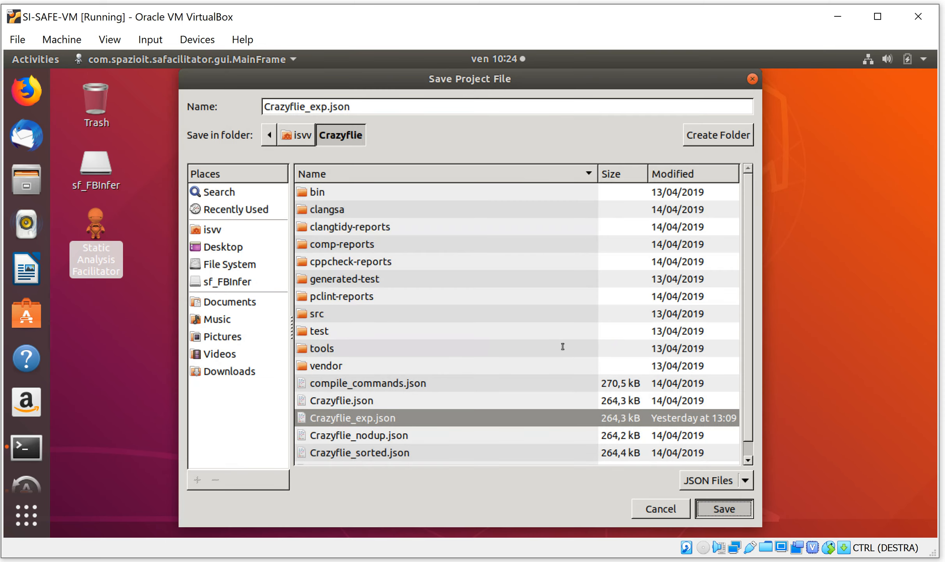
key(Return)
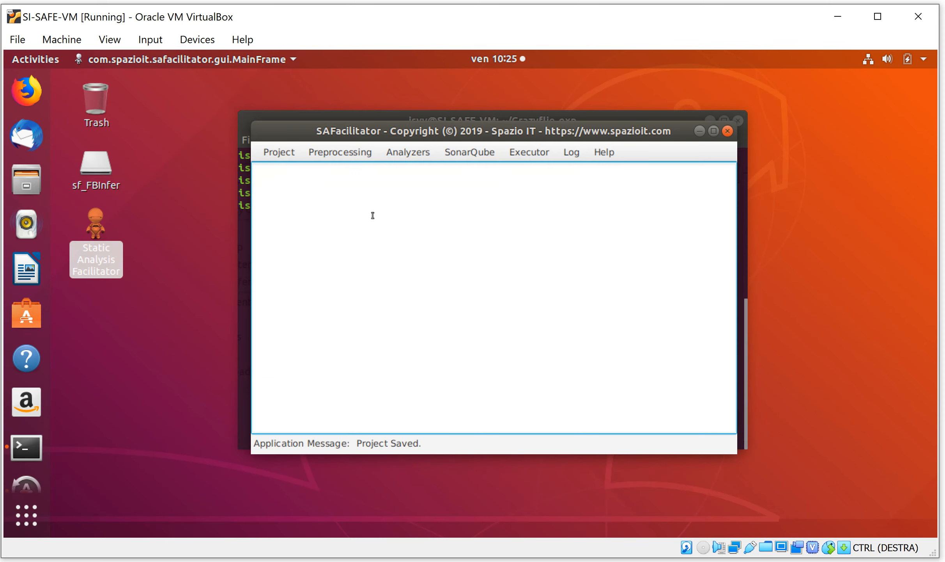
Reopen the project for editing, check its analysis options and general directories, and accept them without changes
click(268, 149)
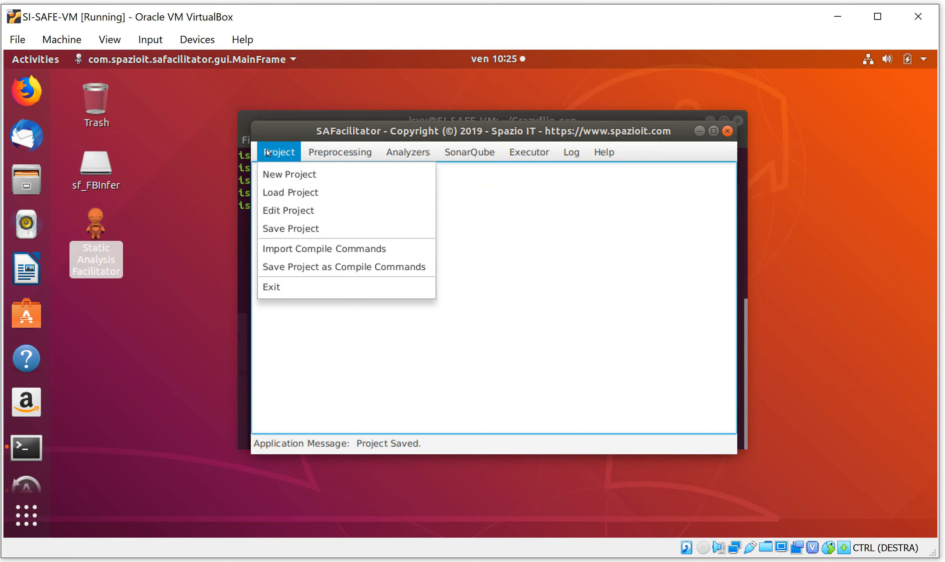
click(280, 209)
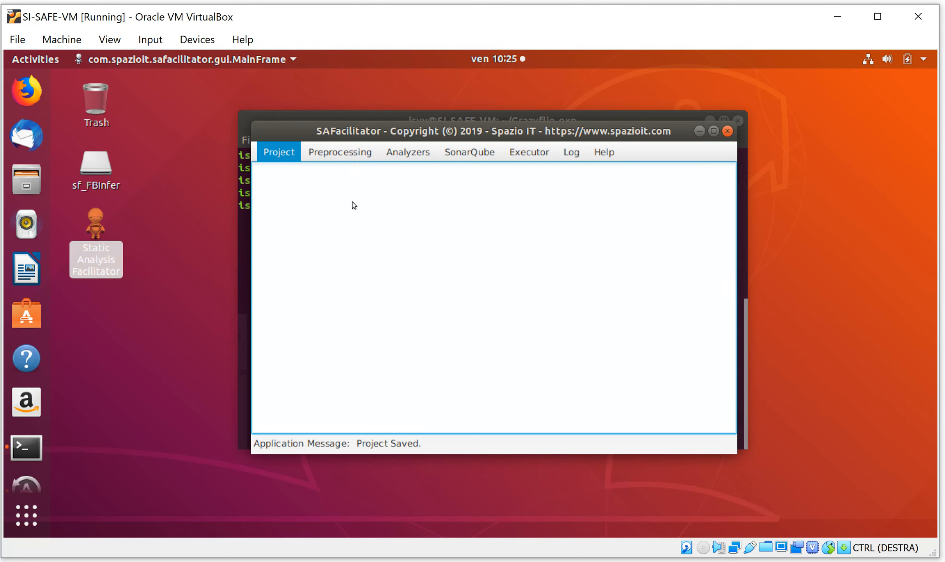
click(410, 170)
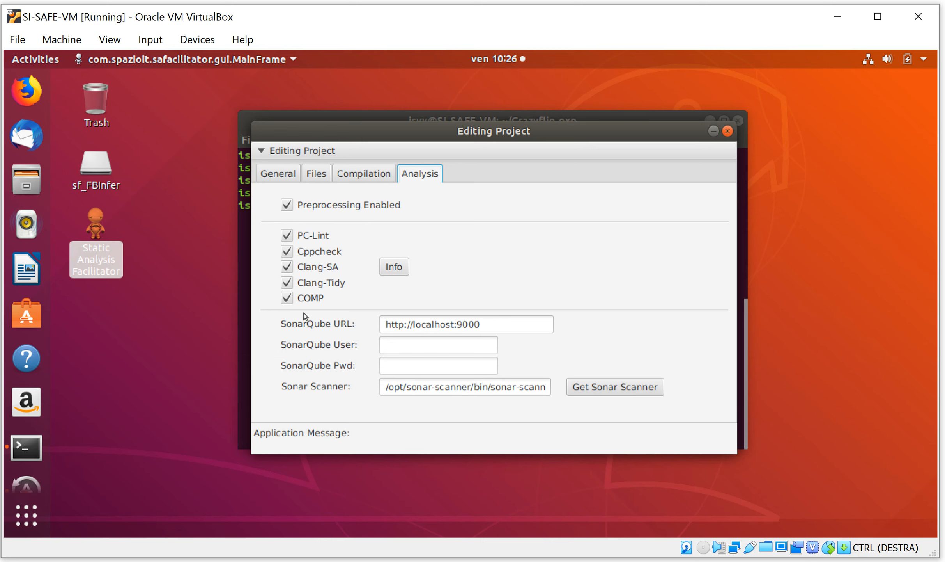
click(272, 174)
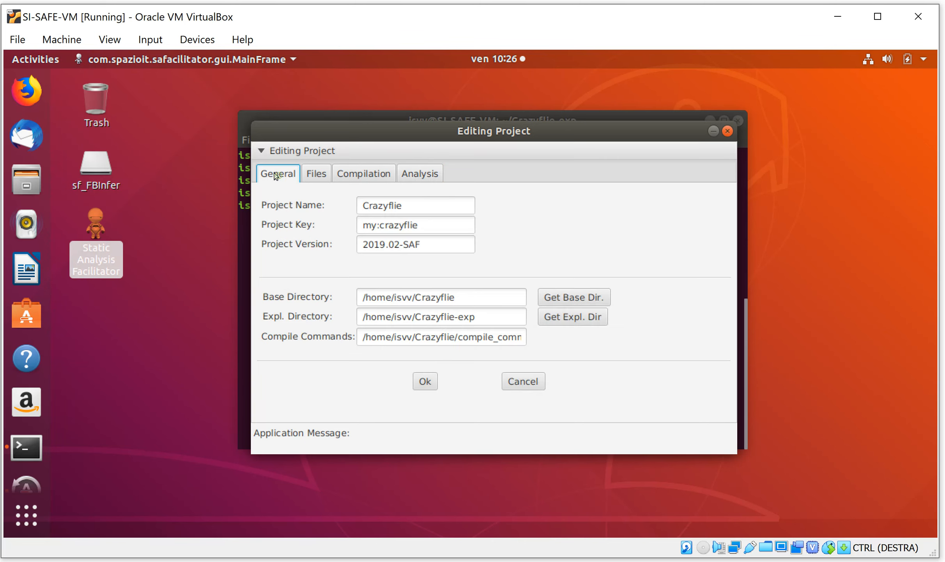
click(418, 381)
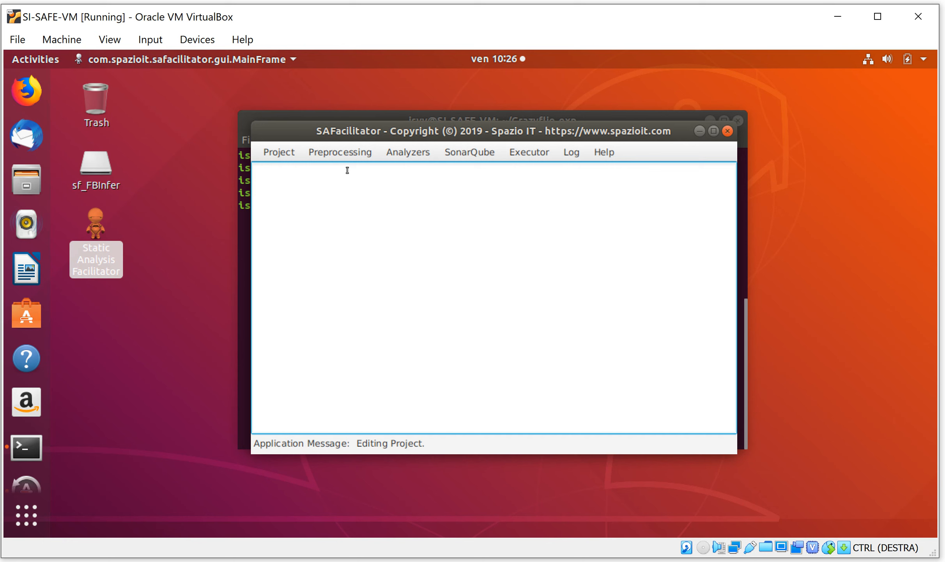
Prepare the preprocessing for the Crazyflie project and preprocess its sources into the exploded directory
click(341, 157)
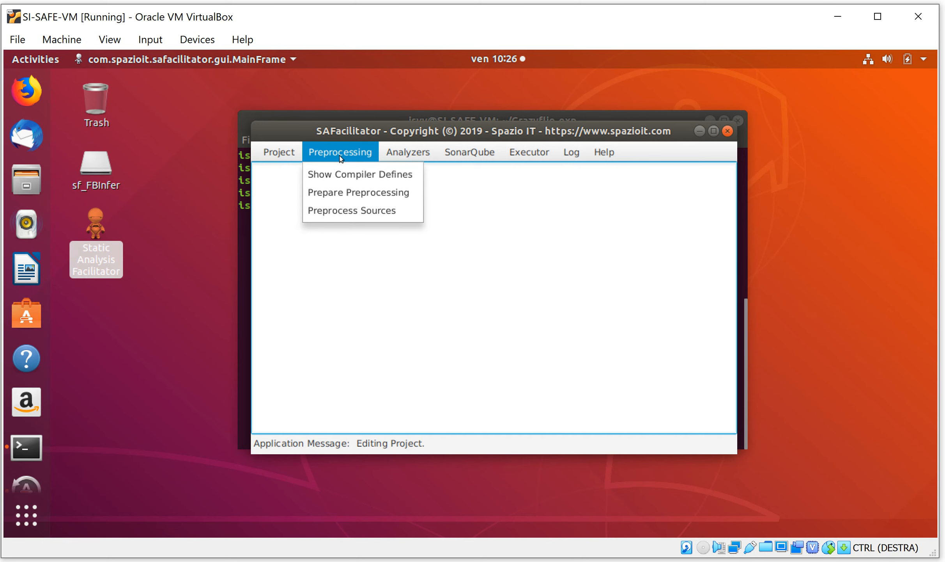
click(343, 197)
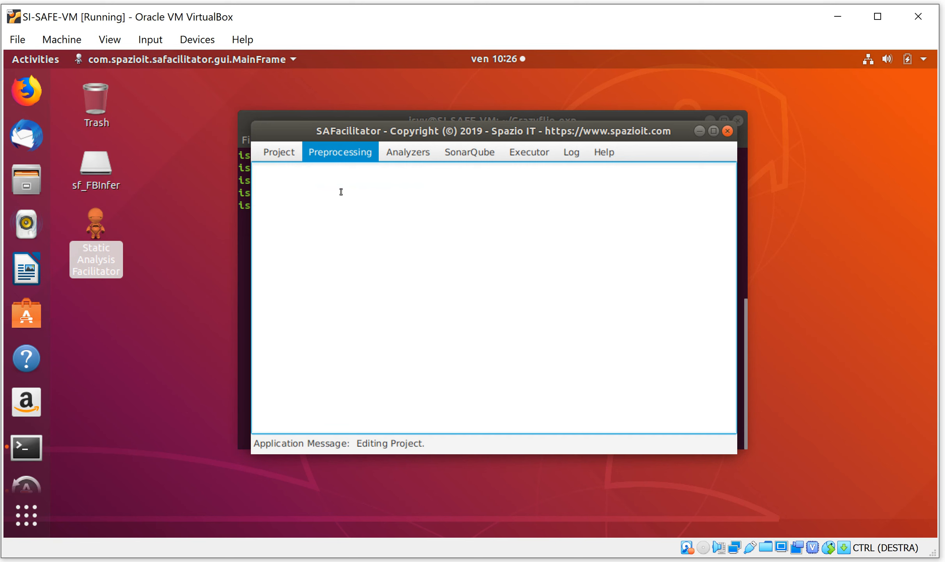
click(342, 157)
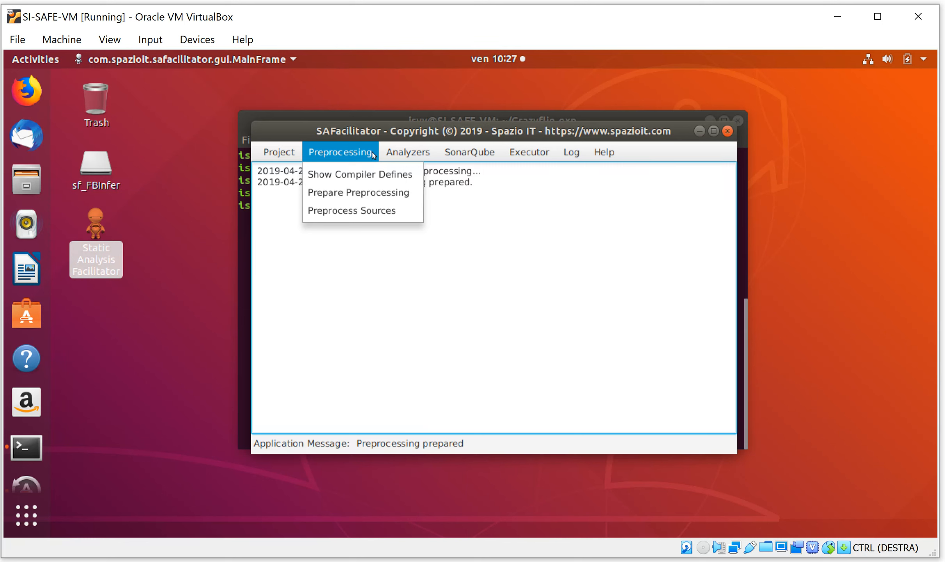
click(337, 210)
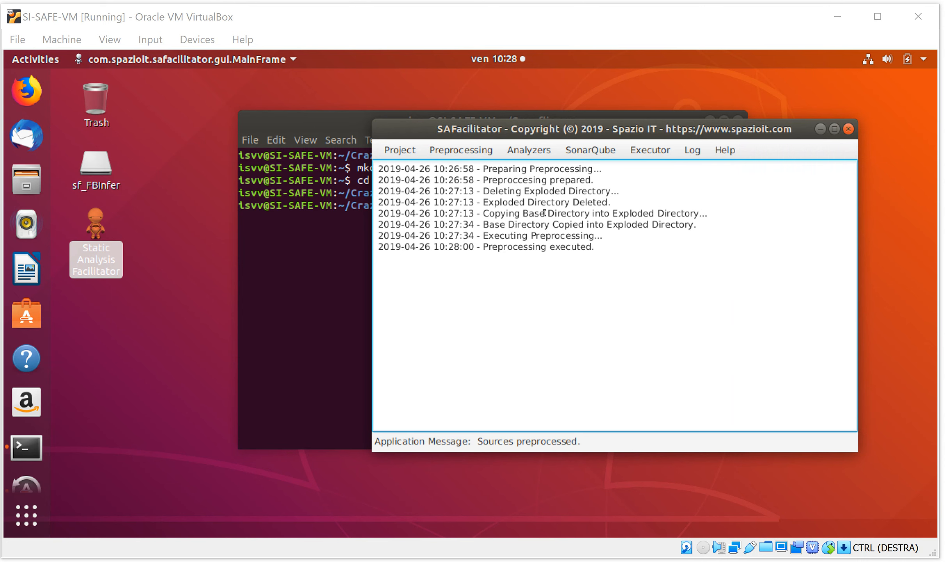
Switch to the terminal, list the contents of the Crazyflie-exp directory, and return to its parent directory
click(312, 245)
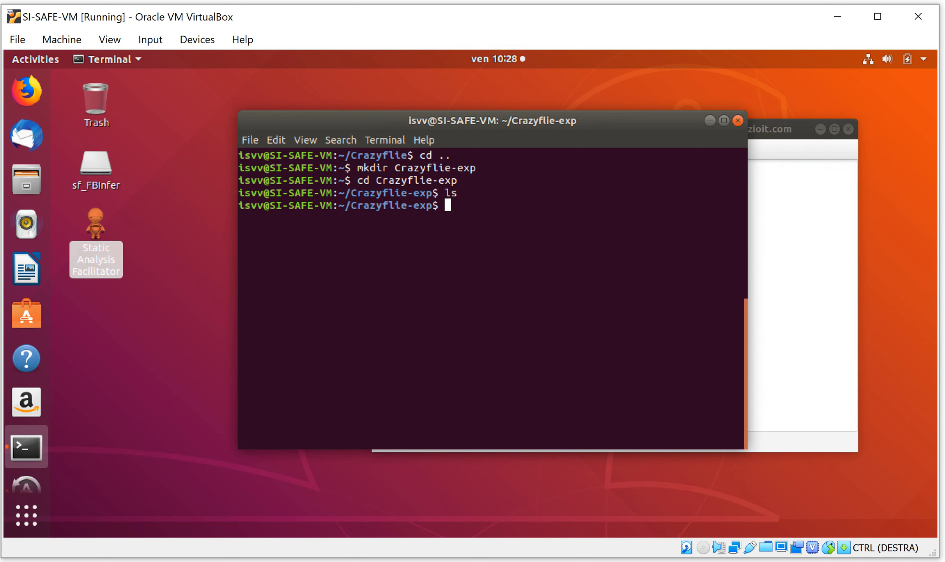
text(ls)
key(Return)
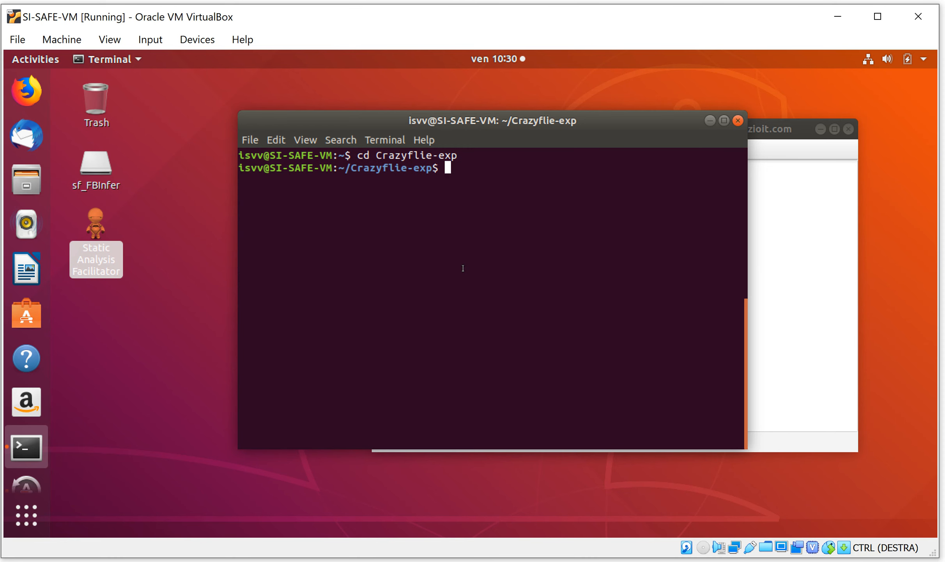
text(cd ..)
key(Return)
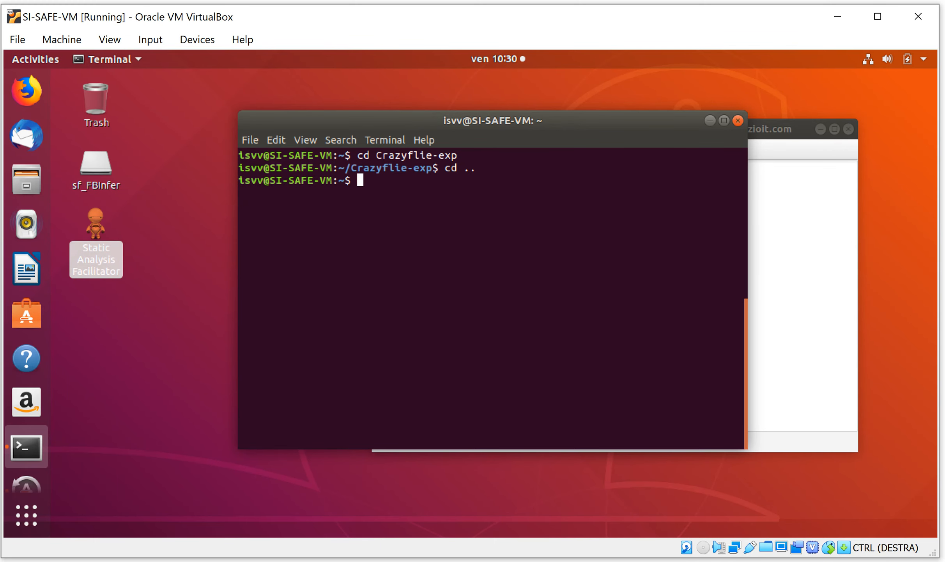
Open the original source file Crazyflie/src/deck/core/deck.c in vi by reusing the earlier command
key(Up)
key(Up)
key(Up)
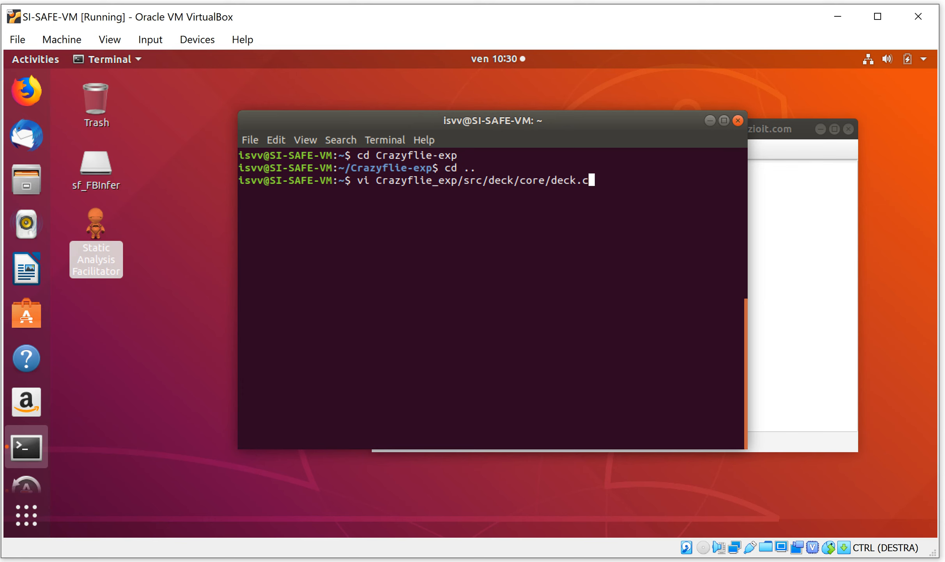
key(Up)
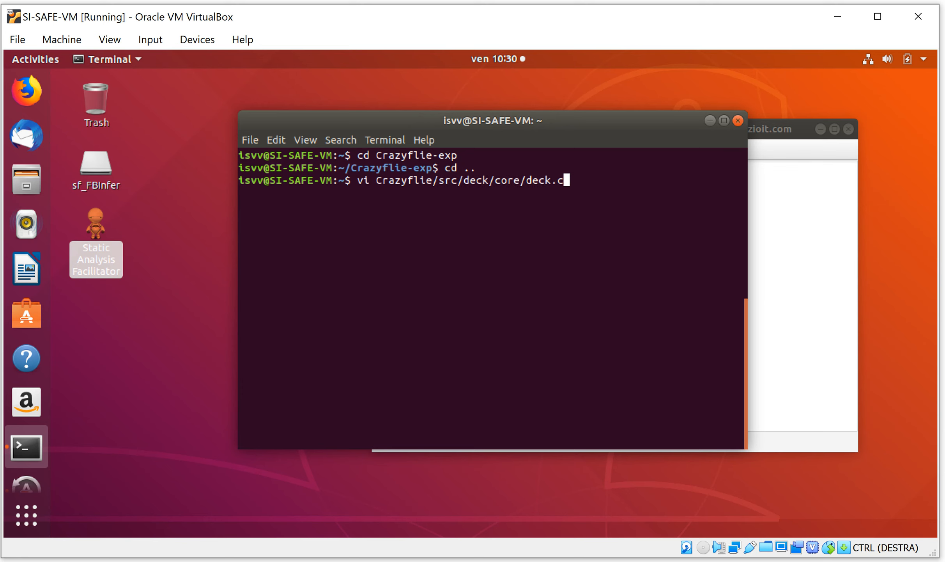
key(Return)
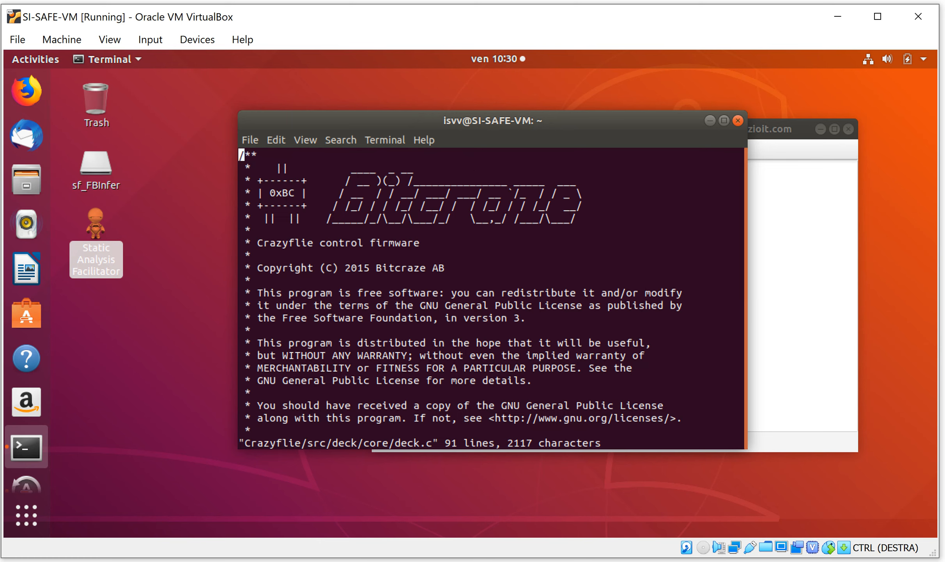
Examine the original deck.c down to the DEBUG_PRINT calls in deckTest, and quit vi without saving
key(Down)
key(Down)
key(Down)
key(Down)
key(Down)
key(Down)
key(Down)
key(Down)
key(Down)
key(Down)
key(Down)
key(Down)
key(Down)
key(Down)
key(Down)
key(Down)
key(Down)
key(Down)
key(Down)
key(Down)
key(Down)
key(Down)
key(Down)
key(Down)
key(Down)
key(Down)
key(Down)
key(Down)
key(Down)
key(Down)
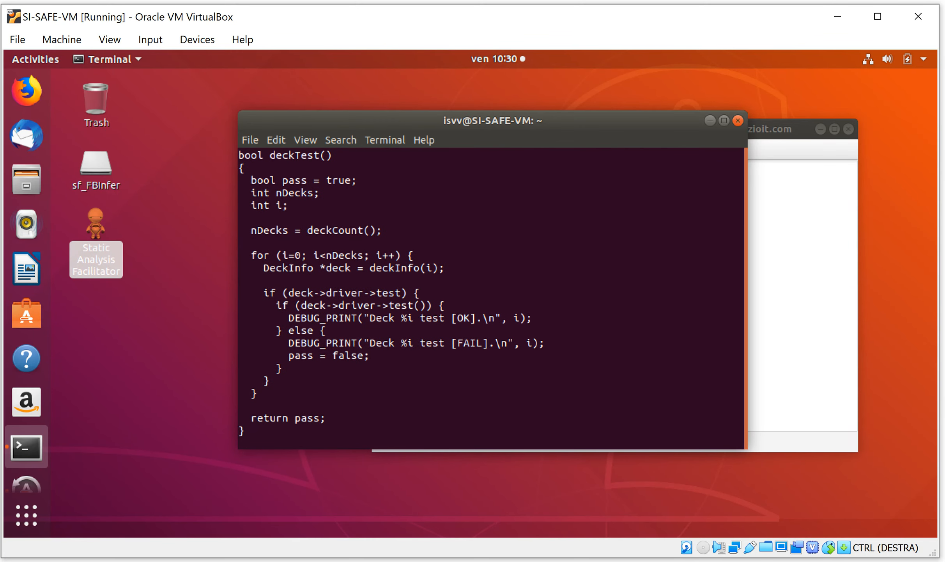
text(:q!)
key(Return)
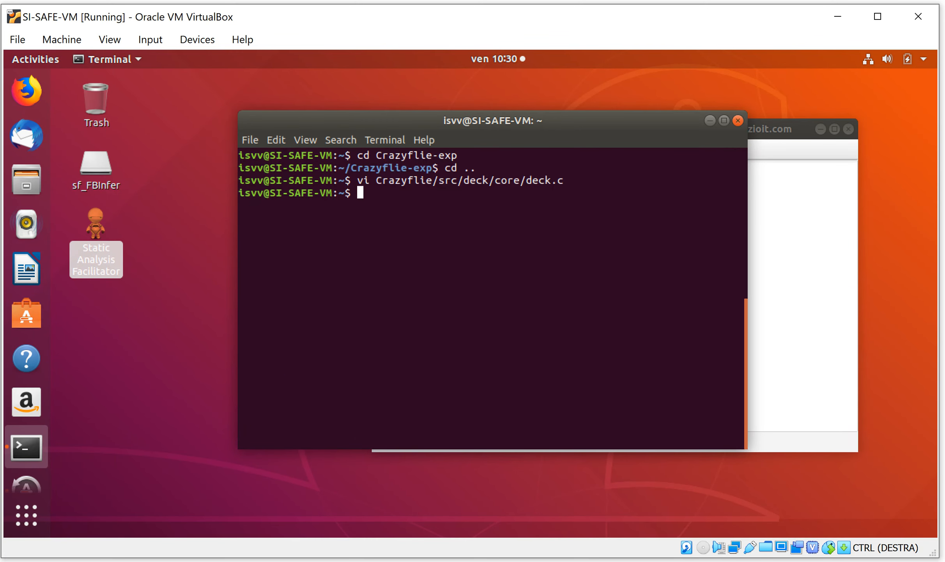
Open the preprocessed file Crazyflie-exp/src/deck/core/deck.c in vi by adapting the previous command's path
key(Up)
key(Left)
key(Left)
key(Left)
key(Left)
key(Left)
key(Left)
key(Left)
key(Left)
key(Left)
key(Left)
key(Left)
key(Left)
key(Left)
key(Left)
key(Left)
key(Left)
key(Left)
key(Left)
key(Left)
key(Left)
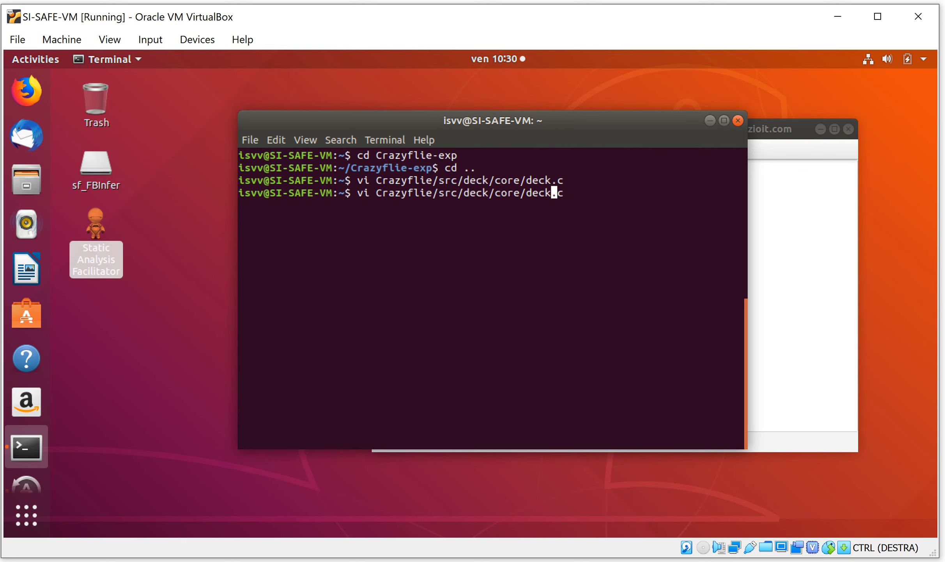
key(Left)
text(-)
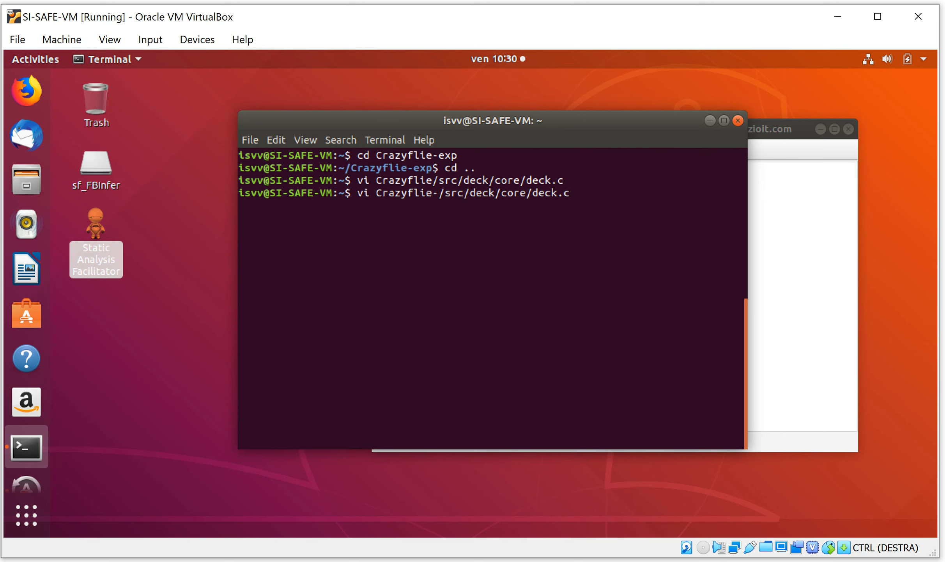
text(exp)
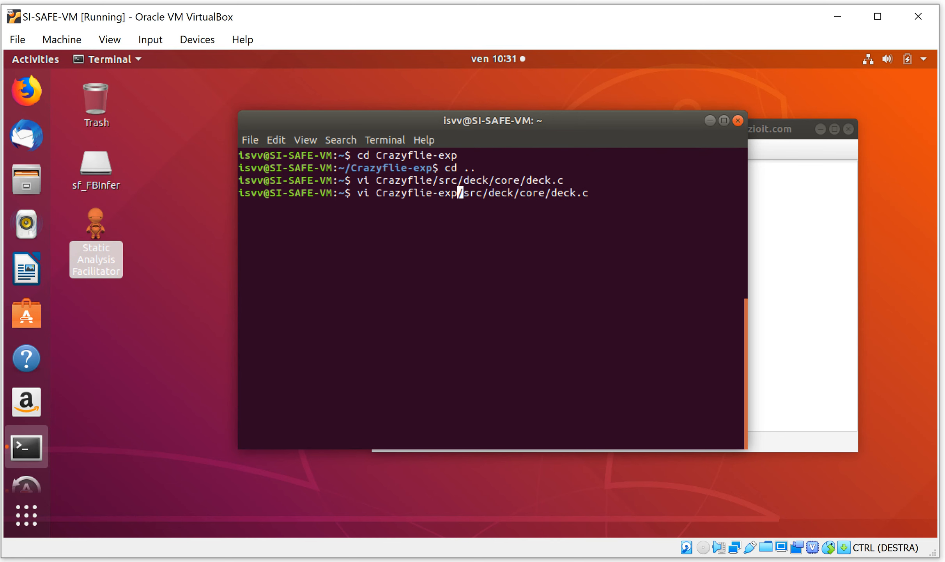
key(Return)
Examine the compiler macro definitions at the beginning of the preprocessed deck.c
key(Down)
key(Down)
key(Down)
key(Down)
key(Down)
key(Down)
key(Down)
key(Down)
key(Down)
key(Down)
key(Down)
key(Down)
key(Down)
key(Down)
key(Down)
key(Down)
key(Down)
key(Down)
key(Down)
key(Down)
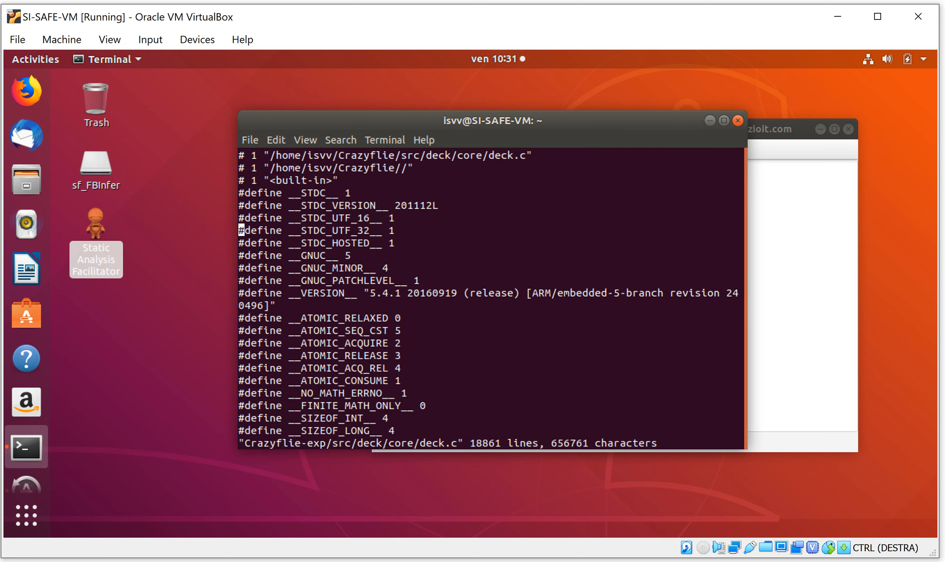
key(Down)
key(Down)
key(Down)
key(Down)
key(Down)
key(Down)
key(Down)
key(Down)
key(Down)
key(Down)
key(Down)
key(Down)
key(Down)
key(Down)
key(Down)
key(Down)
key(Down)
key(Down)
key(Down)
key(Down)
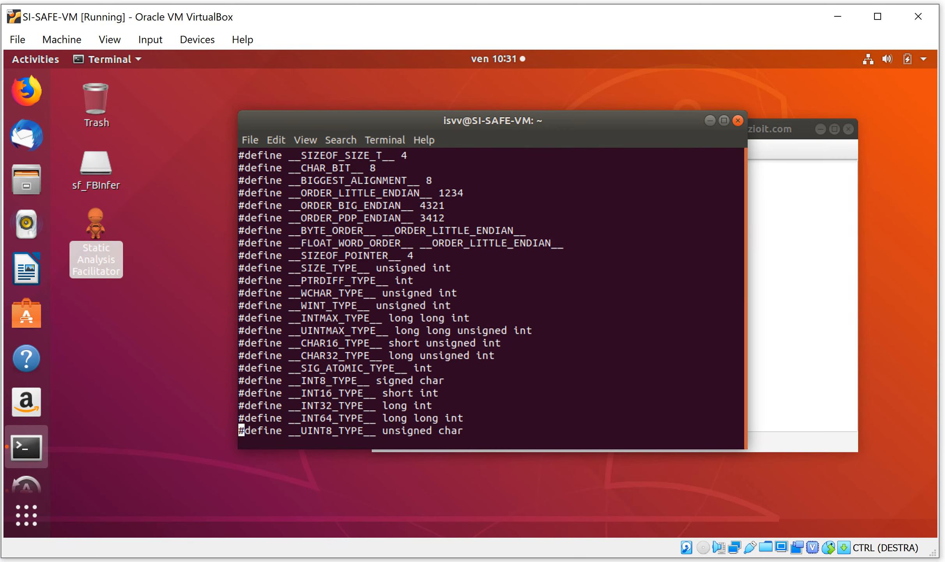
key(Down)
key(Down)
key(Down)
key(Down)
key(Down)
key(Down)
key(Down)
key(Down)
key(Down)
key(Down)
key(Down)
key(Down)
key(Down)
key(Down)
key(Down)
key(Down)
key(Down)
key(Down)
key(Down)
key(Down)
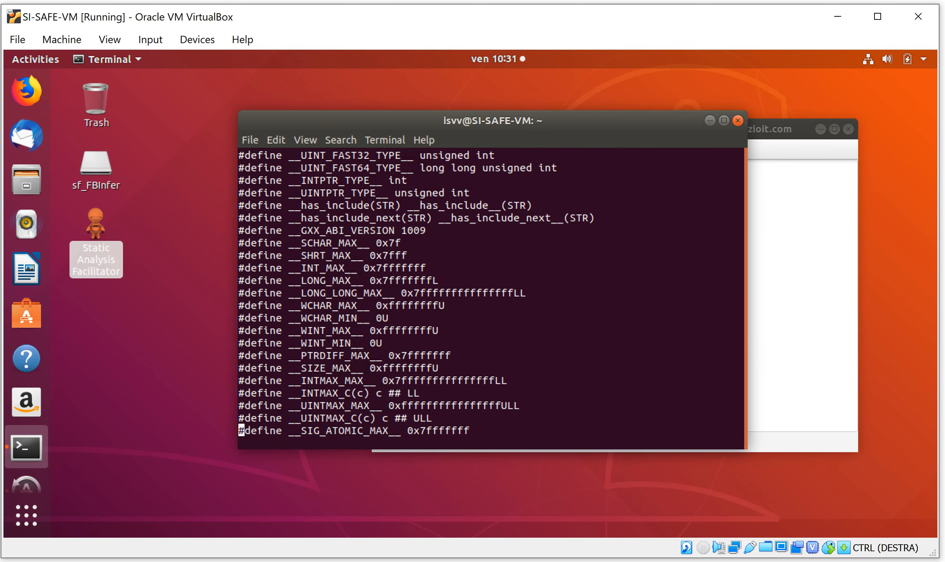
key(Down)
key(Down)
key(Down)
key(Down)
key(Down)
key(Down)
key(Down)
key(Down)
key(Down)
key(Down)
key(Down)
key(Down)
key(Down)
key(Down)
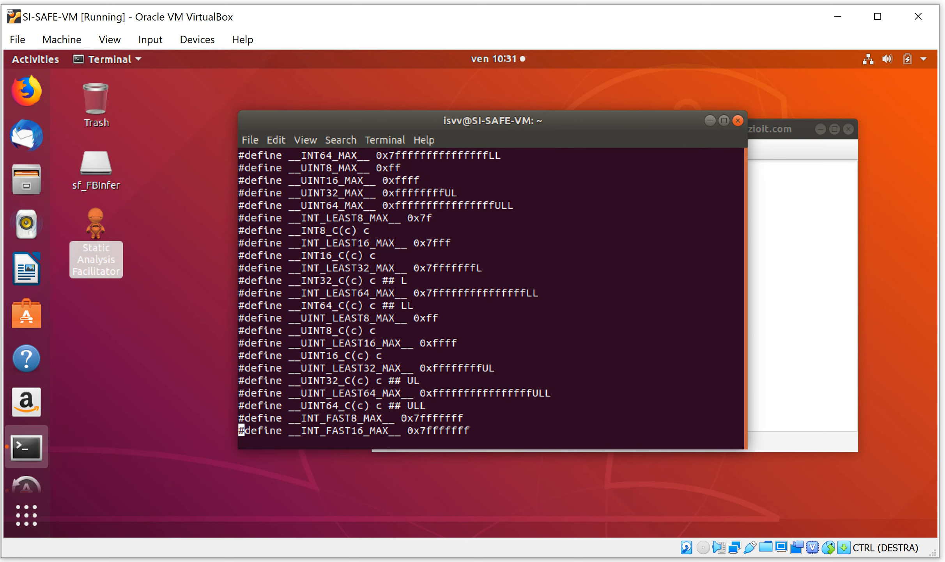
Go to the end of the preprocessed deck.c and examine the expanded print macros in deckTest and deckInit
key(shift+g)
key(Up)
key(Up)
key(Up)
key(Up)
key(Up)
key(Up)
key(Up)
key(Up)
key(Up)
key(Up)
key(Up)
key(Up)
key(Up)
key(Up)
key(Up)
key(Up)
key(Up)
key(Up)
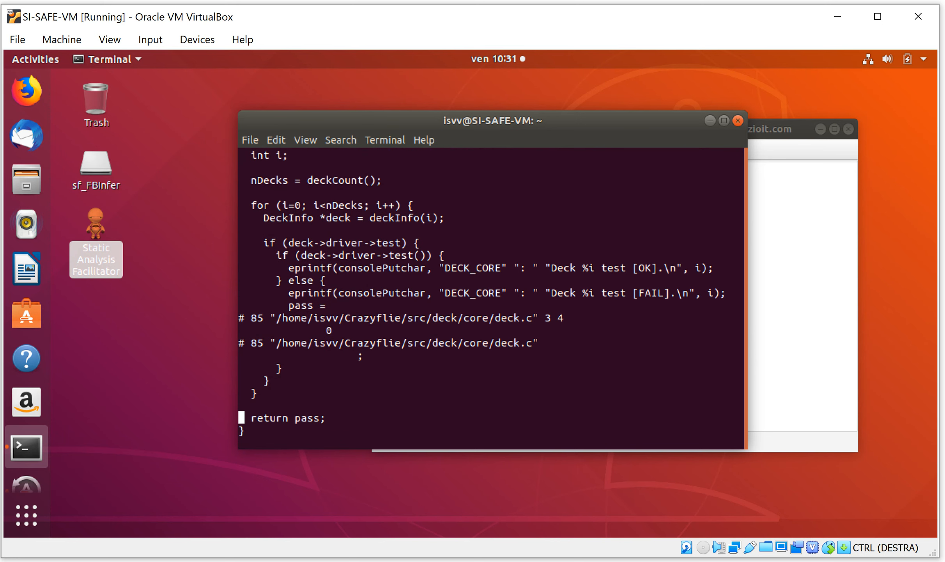
key(Up)
key(Up)
key(Up)
key(Up)
key(Up)
key(Up)
key(Up)
key(Up)
key(Up)
key(Up)
key(Up)
key(Up)
key(Up)
key(Up)
key(Up)
key(Up)
key(Up)
key(Up)
key(Up)
key(Up)
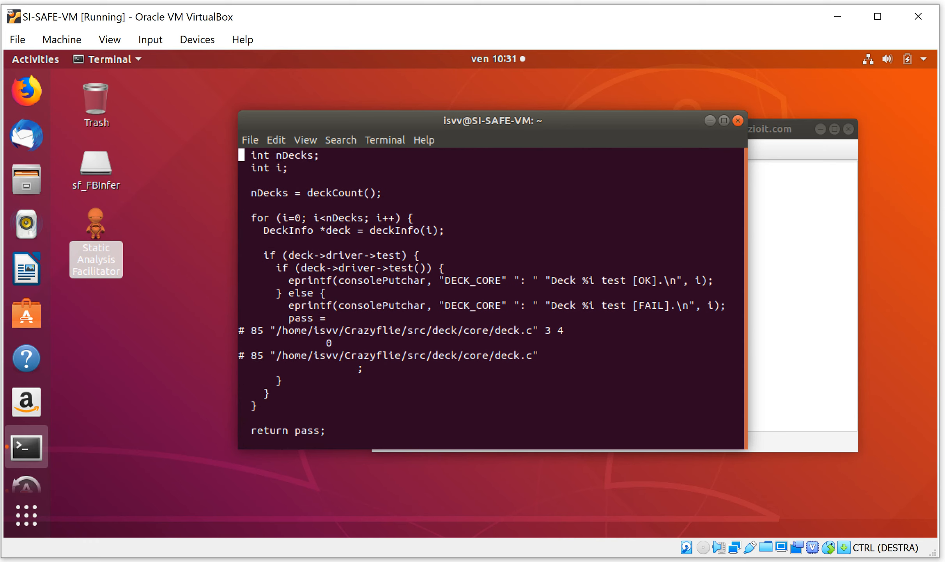
key(Up)
key(Up)
key(Up)
key(Up)
key(Up)
key(Up)
key(Up)
key(Up)
key(Up)
key(Up)
key(Up)
key(Up)
key(Up)
key(Up)
key(Up)
key(Up)
key(Up)
key(Up)
key(Up)
key(Up)
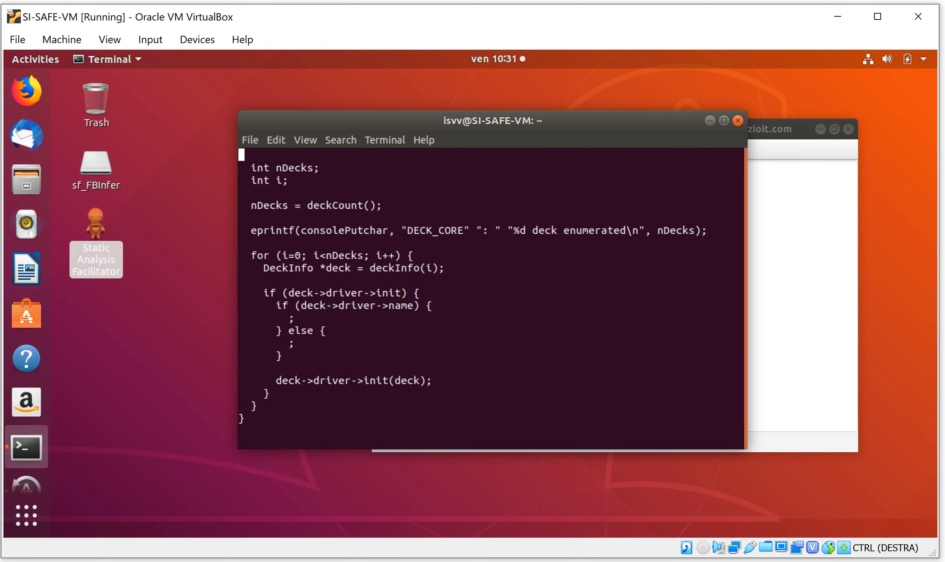
Examine the DEBUG_PRINT and consolePrintf macro definitions above deckInit, and quit vi without saving
key(Up)
key(Up)
key(Up)
key(Up)
key(Up)
key(Up)
key(Up)
key(Up)
key(Up)
key(Up)
key(Up)
key(Up)
key(Up)
key(Up)
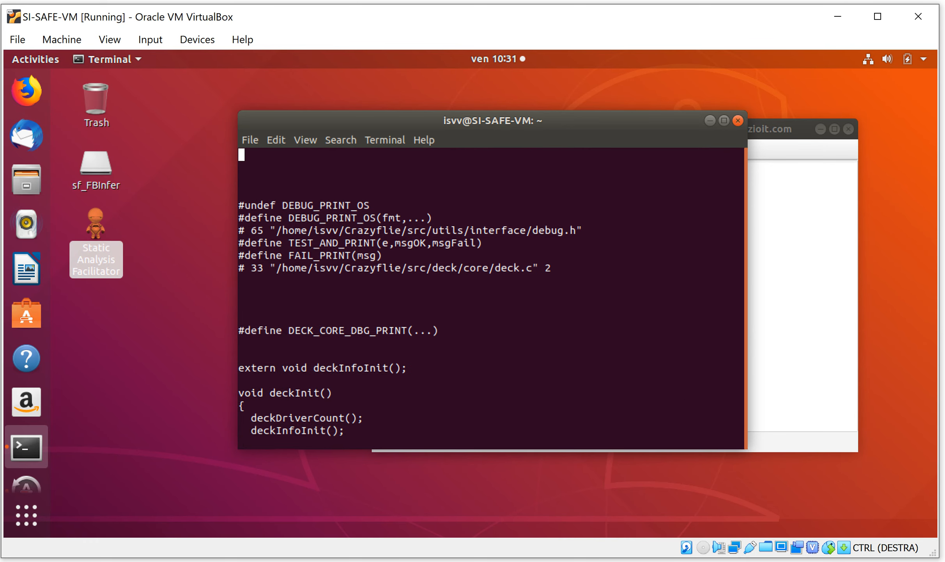
key(Up)
key(Up)
key(Up)
key(Up)
key(Up)
key(Up)
key(Up)
key(Up)
key(Up)
key(Up)
key(Up)
key(Up)
key(Up)
key(Up)
key(Up)
key(Up)
key(Up)
key(Up)
key(Up)
key(Up)
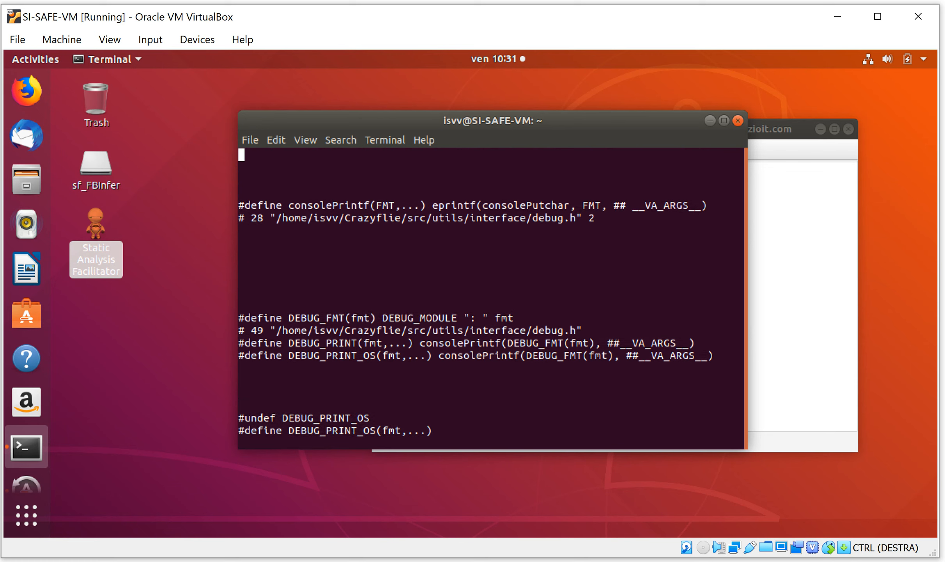
text(:q!)
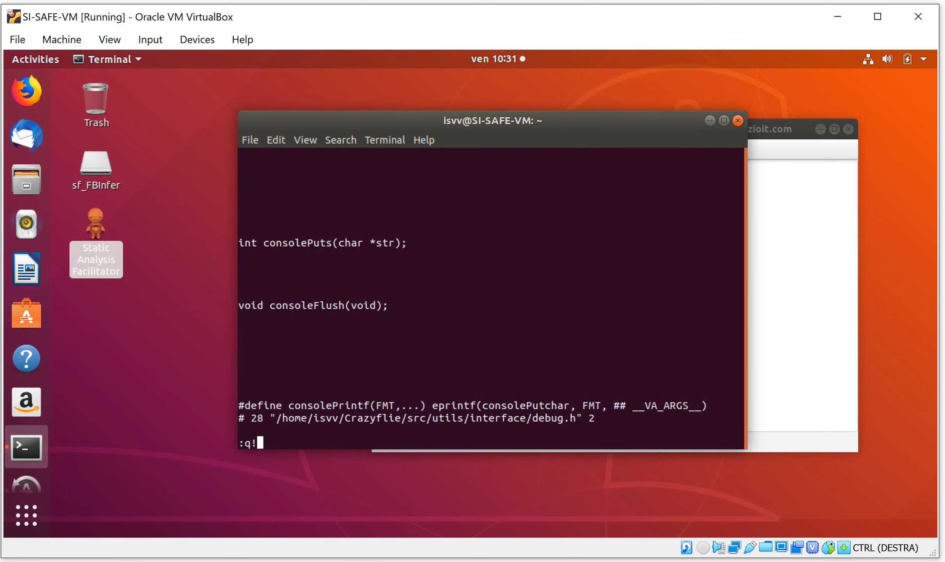
key(Return)
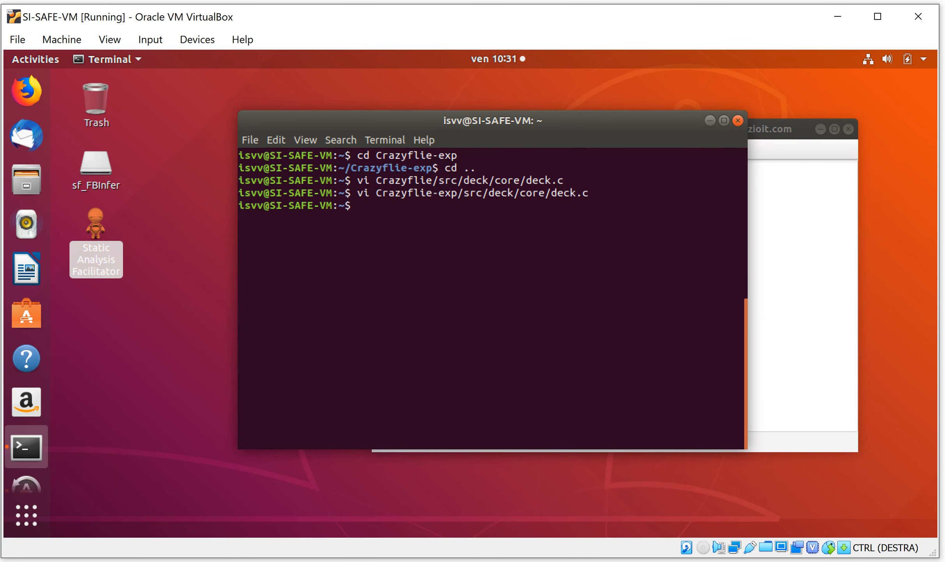
Switch to SAFacilitator, show the compiler defines, and look through the listed definitions
click(782, 243)
click(472, 150)
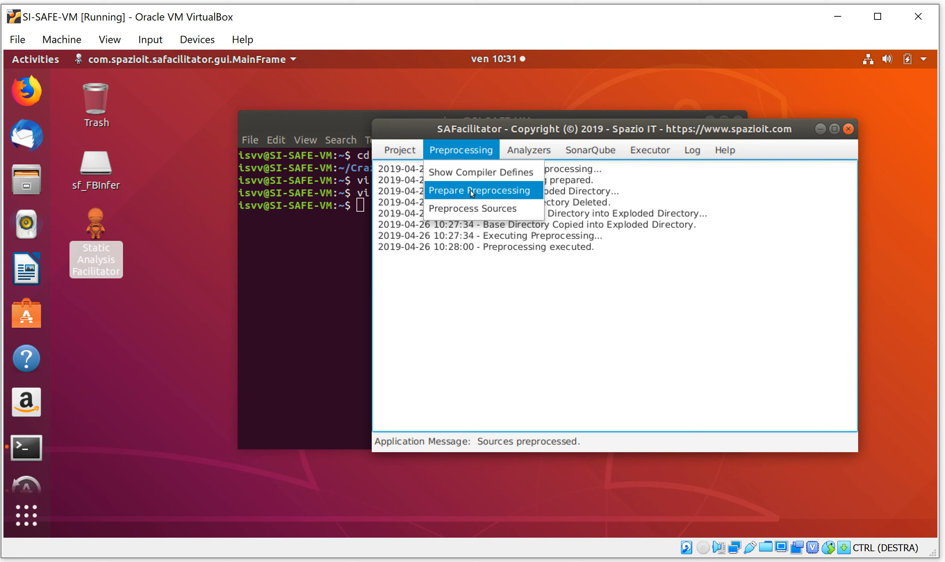
click(484, 168)
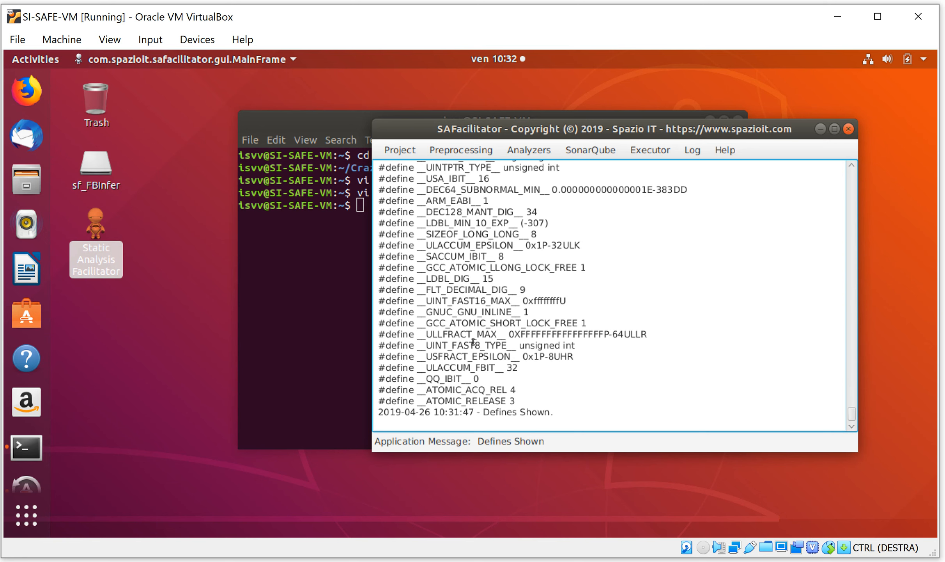
scroll(511, 273, up, 2)
scroll(496, 252, up, 2)
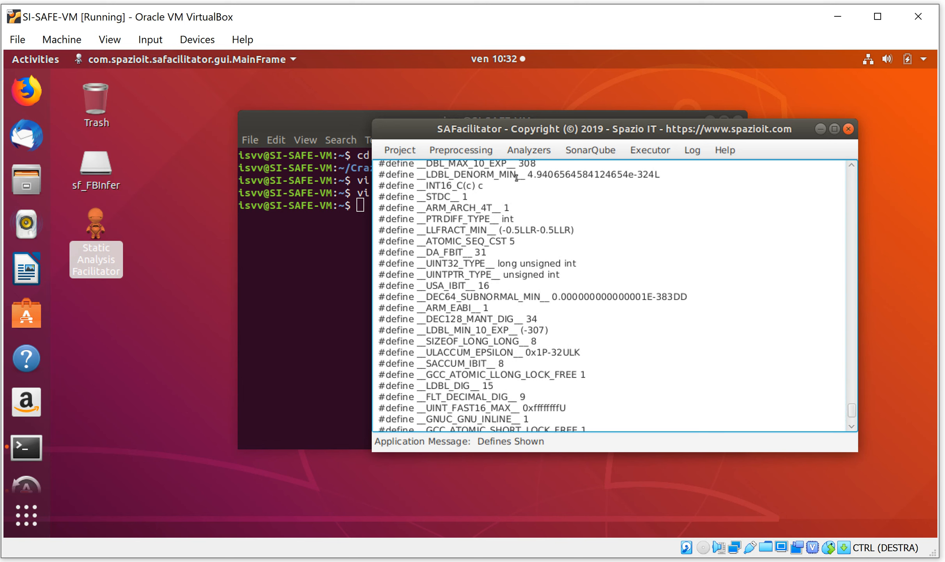
Prepare the analyzers for the Crazyflie project and execute them
click(530, 150)
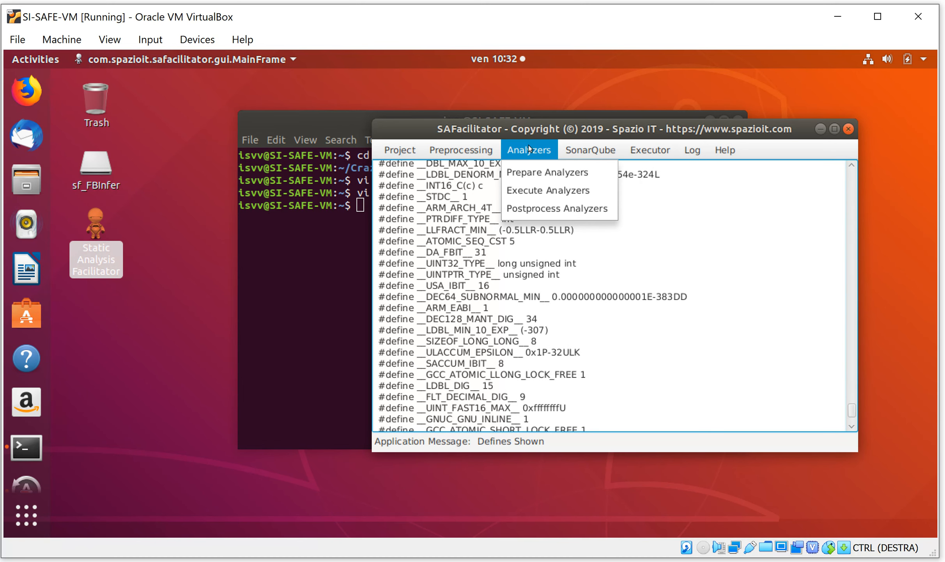
click(530, 172)
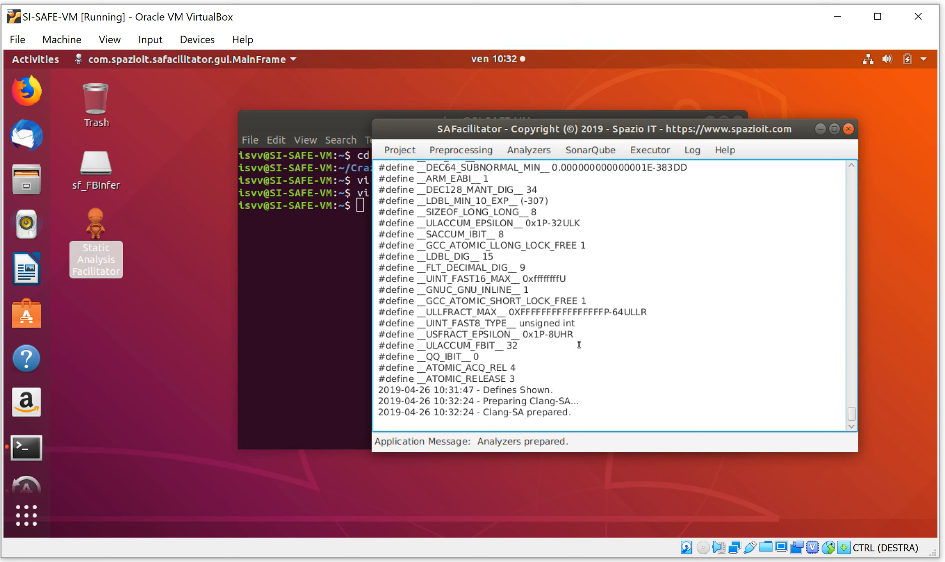
click(531, 156)
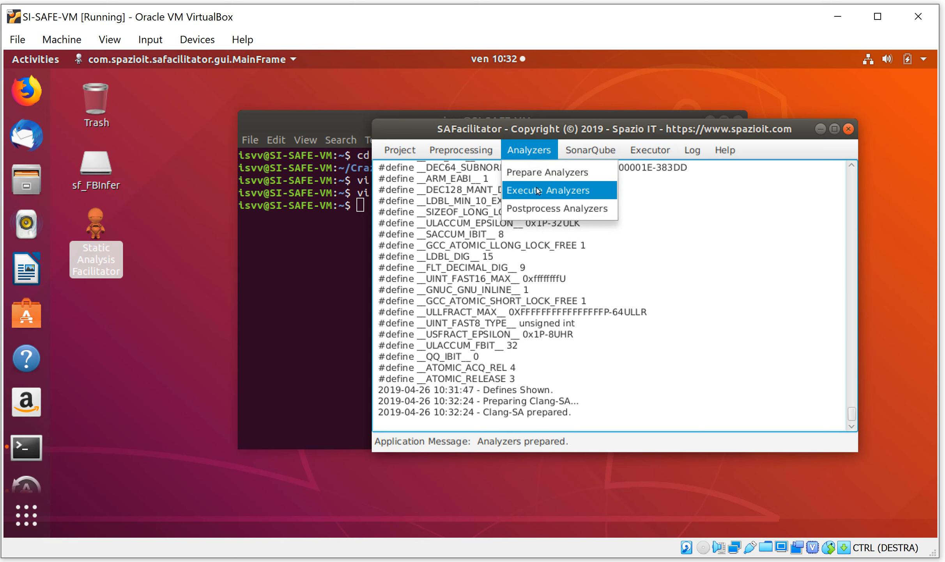
click(538, 190)
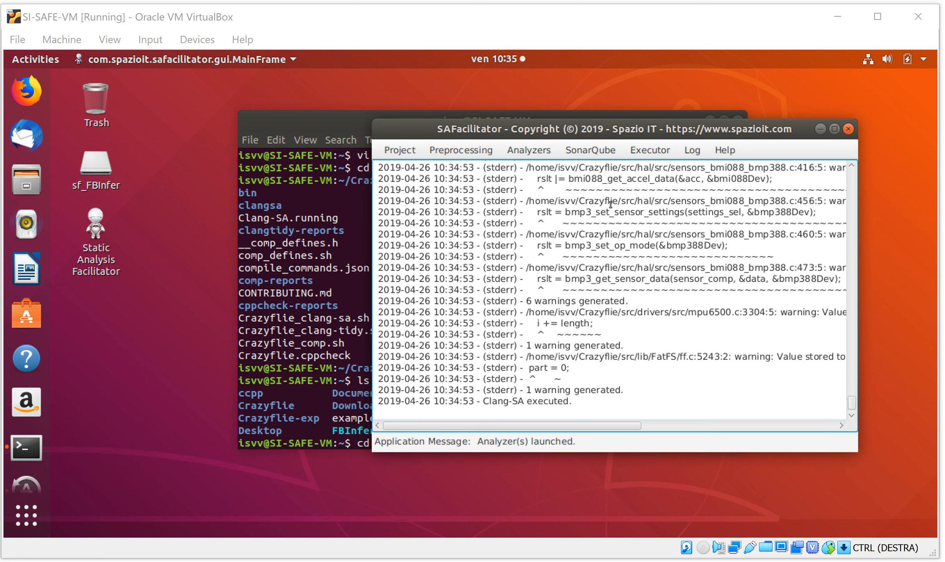
In the terminal, enter the Crazyflie-exp directory and list its files matching *.plist
click(322, 268)
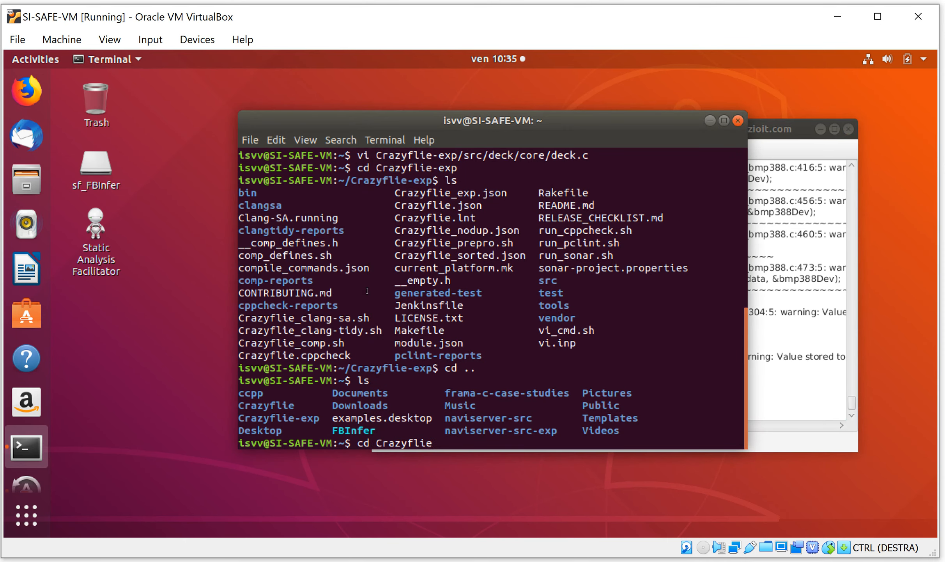
text(-exp)
key(Return)
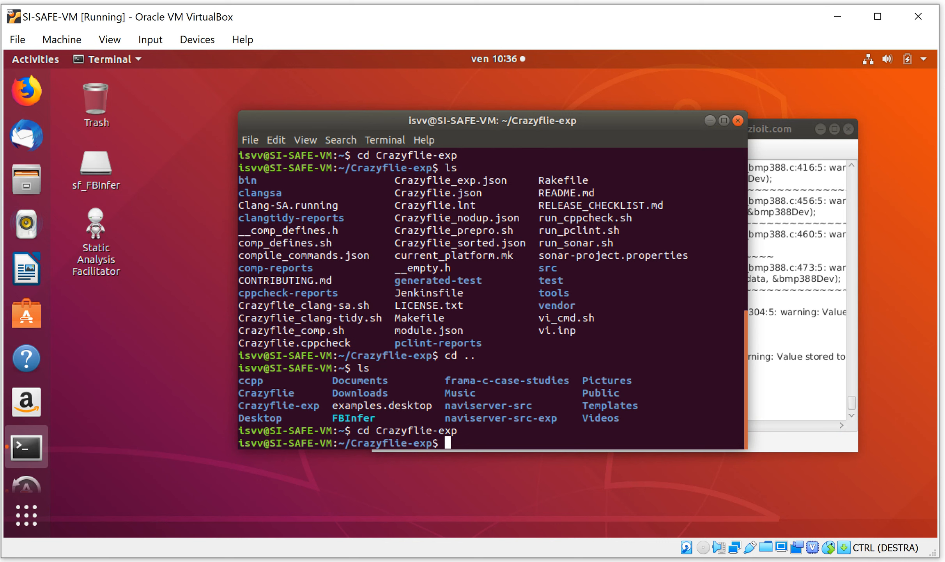
text(dir)
key(BackSpace)
key(BackSpace)
key(BackSpace)
key(BackSpace)
text(ls *.plist)
key(Return)
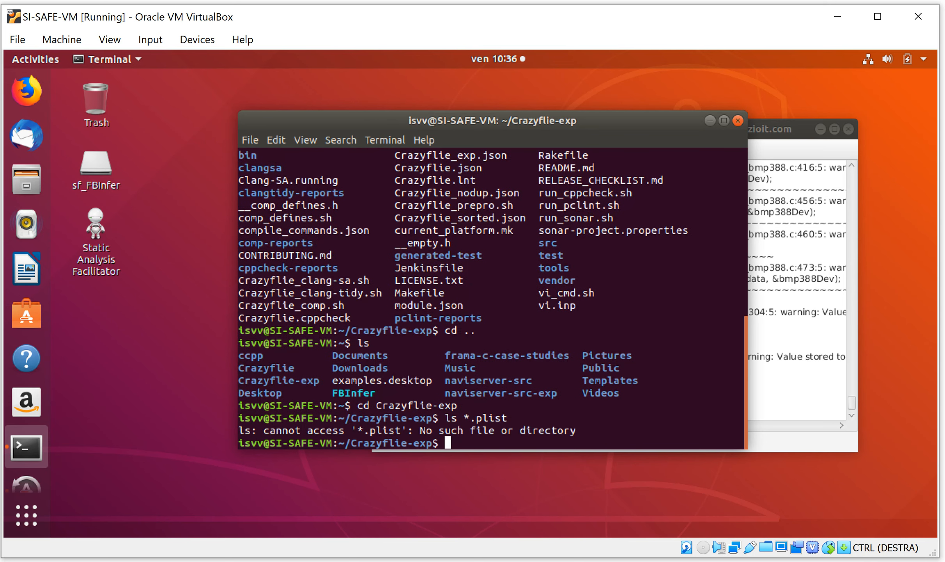
Leave the Crazyflie-exp directory and change to the Crazyflie directory
text(cd ..)
key(Return)
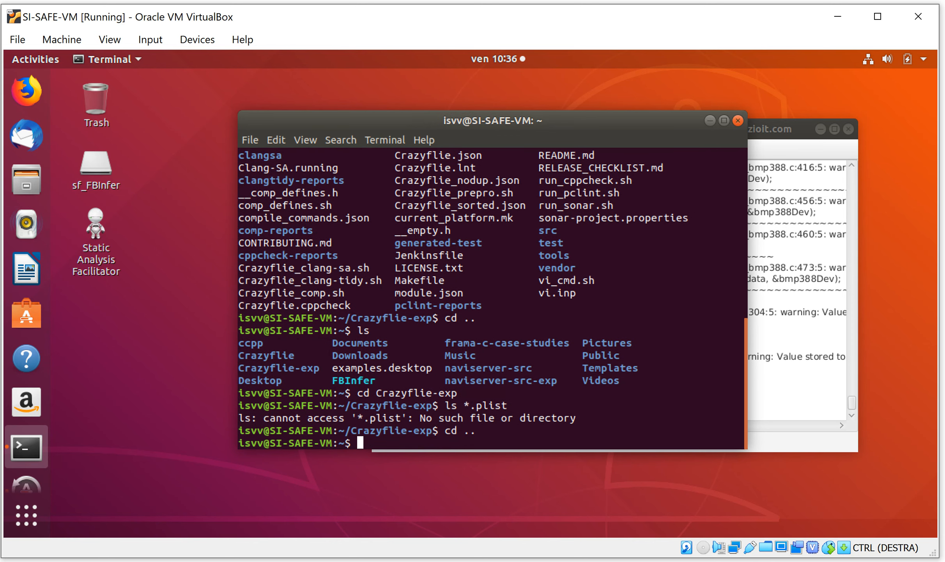
text(cd Crazy)
key(Tab)
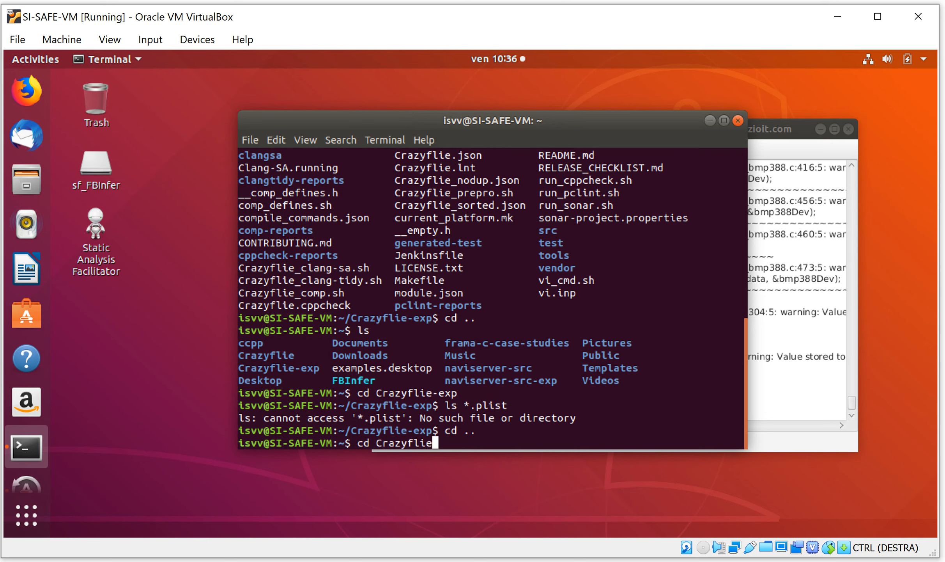
key(Return)
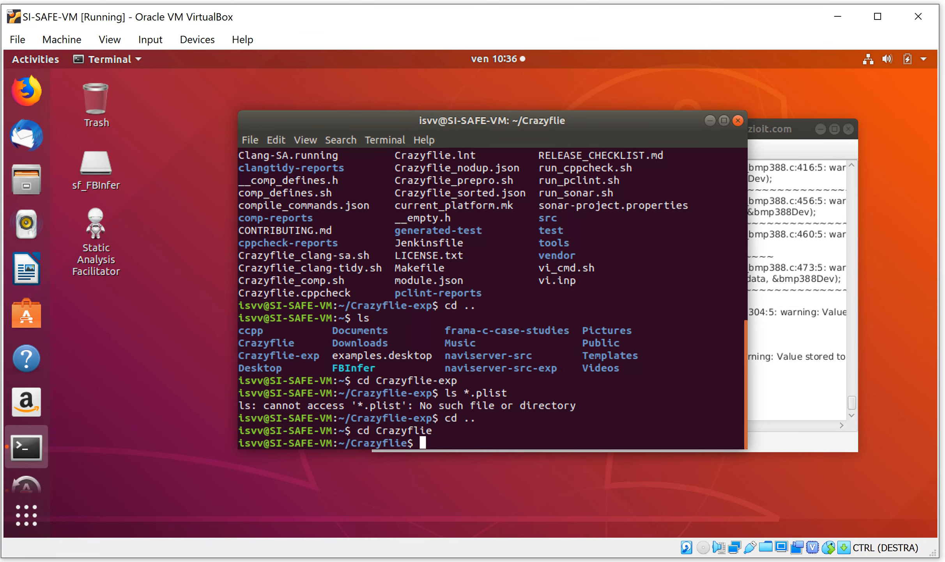
List the *.plist files in the Crazyflie directory and delete them all with rm
key(Up)
key(Up)
key(Up)
key(Return)
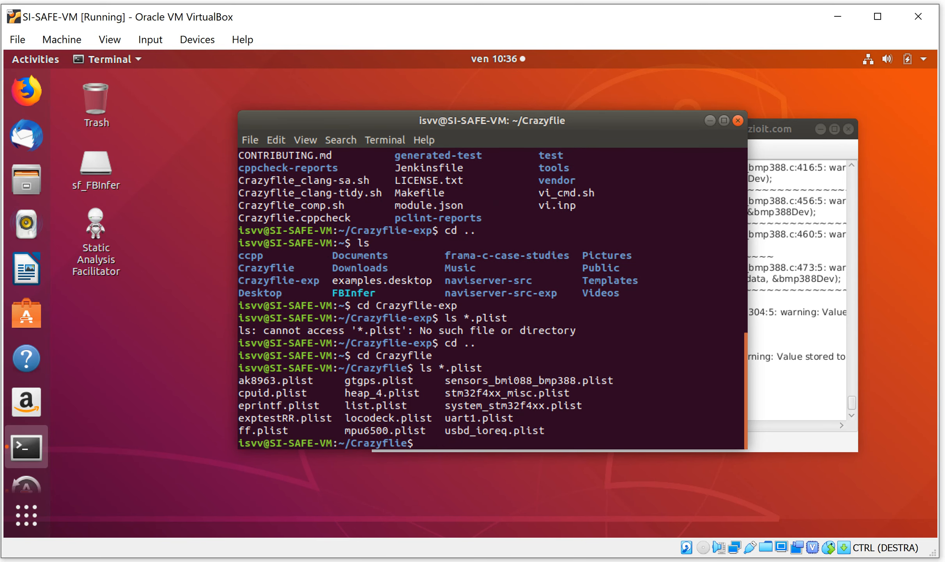
text(rm *.plist)
key(Return)
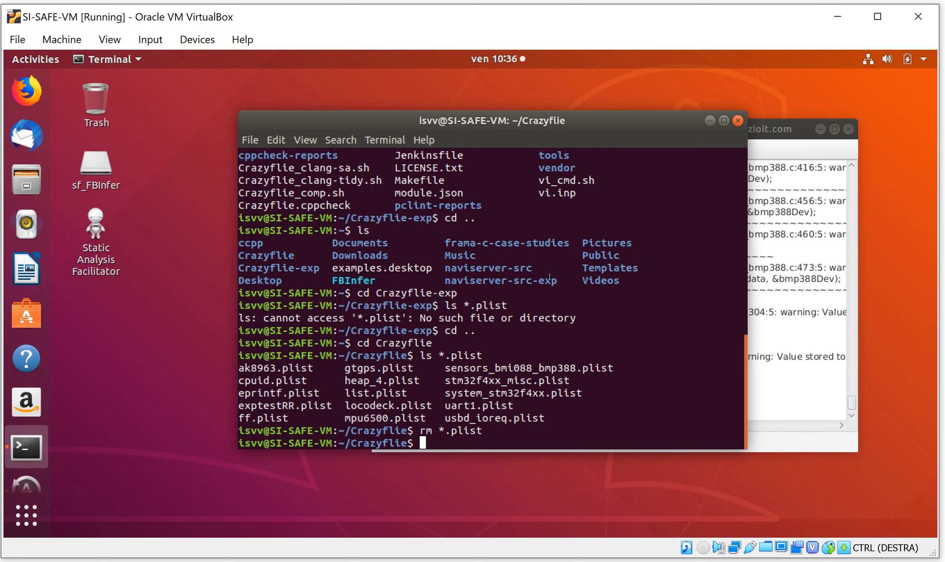
Switch to SAFacilitator and save the project as Crazyflie_exp.json in the Crazyflie folder, replacing the existing file
drag(808, 344, 813, 356)
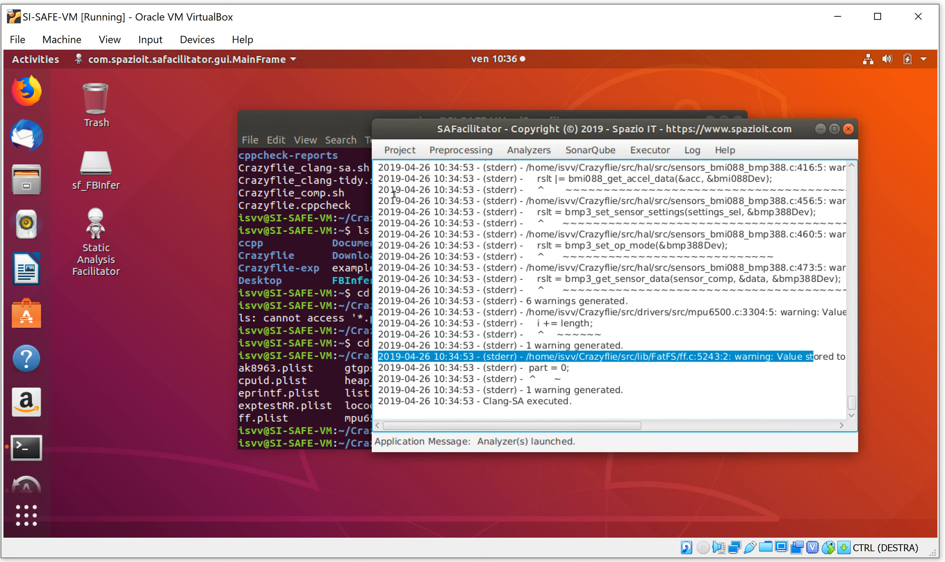
click(394, 152)
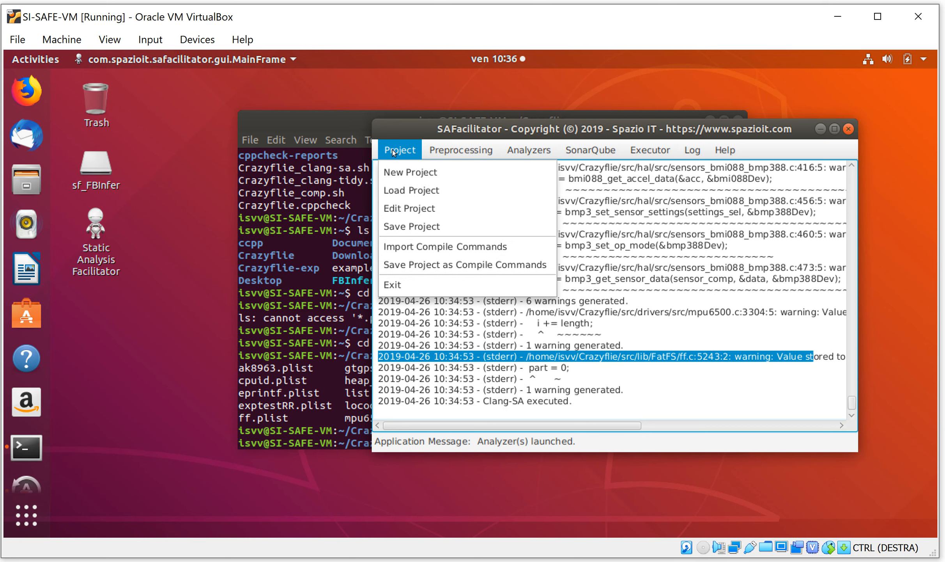
click(413, 224)
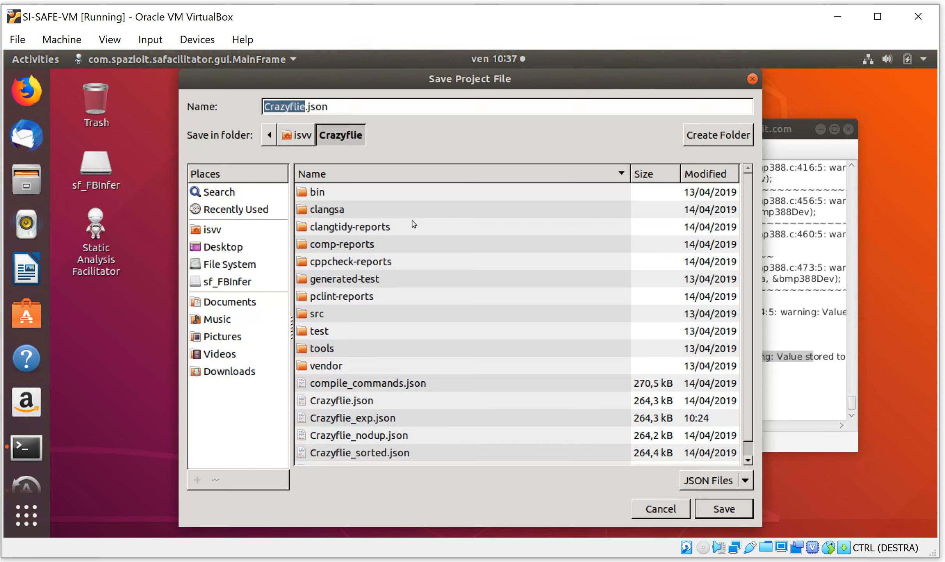
click(374, 419)
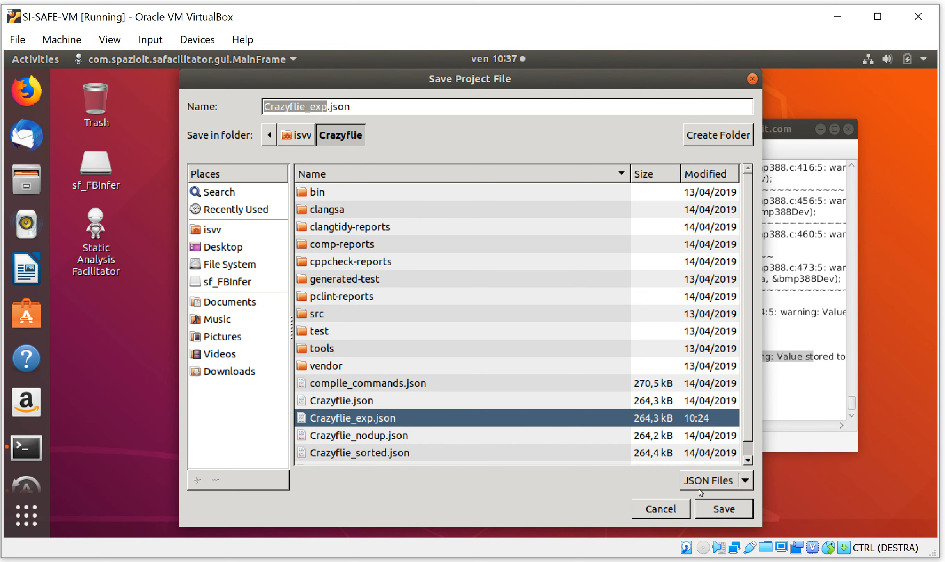
click(711, 506)
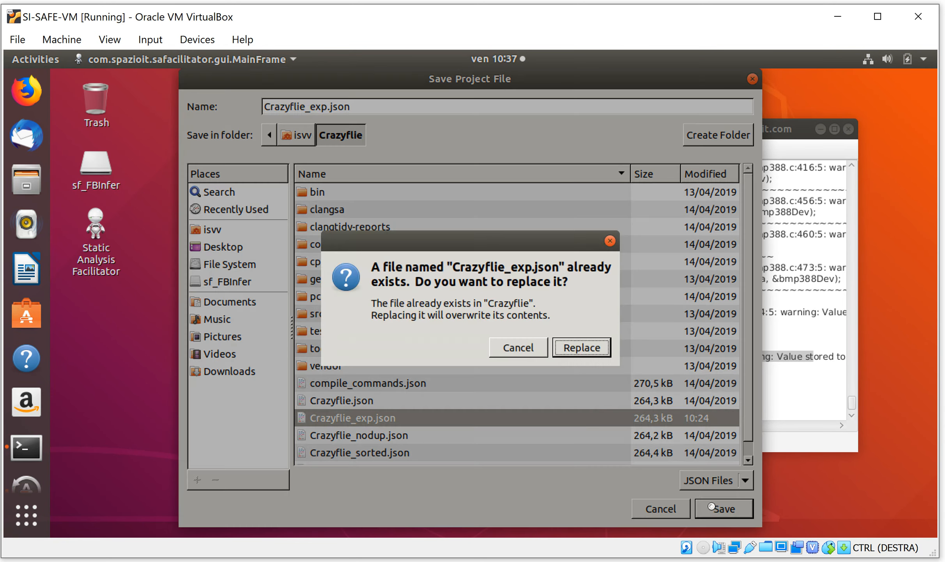
click(580, 350)
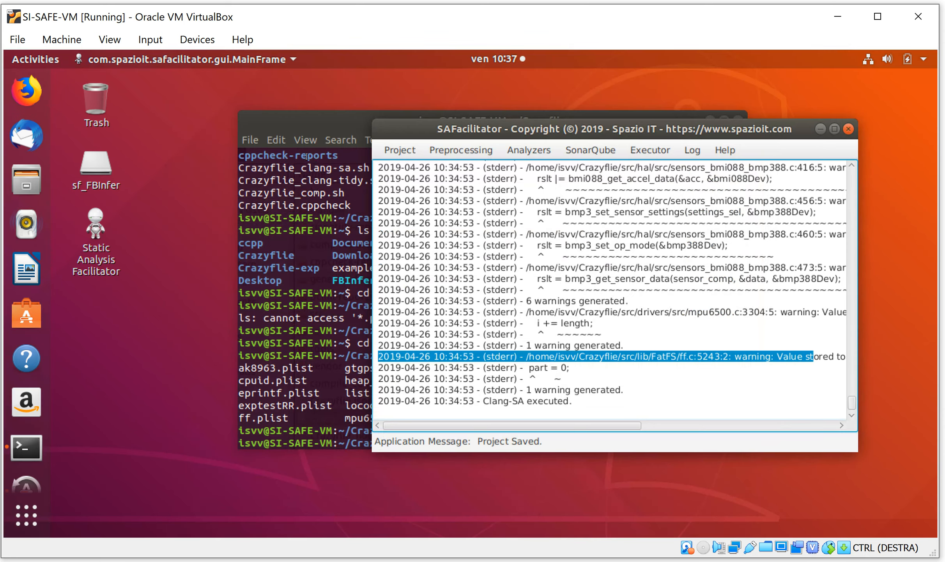
Save the project as compile commands to compile_commands.json in the Crazyflie-exp folder, replacing the existing file
click(386, 150)
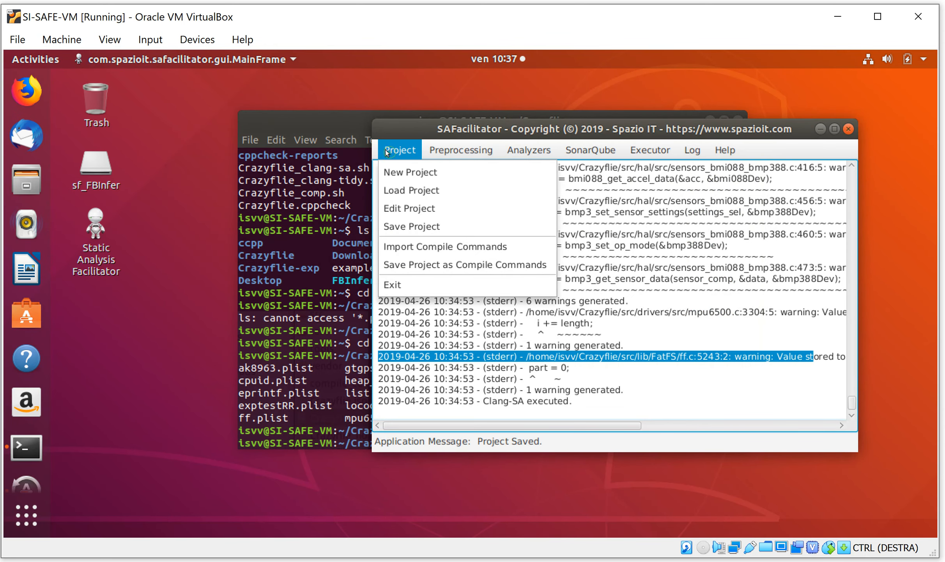
click(446, 266)
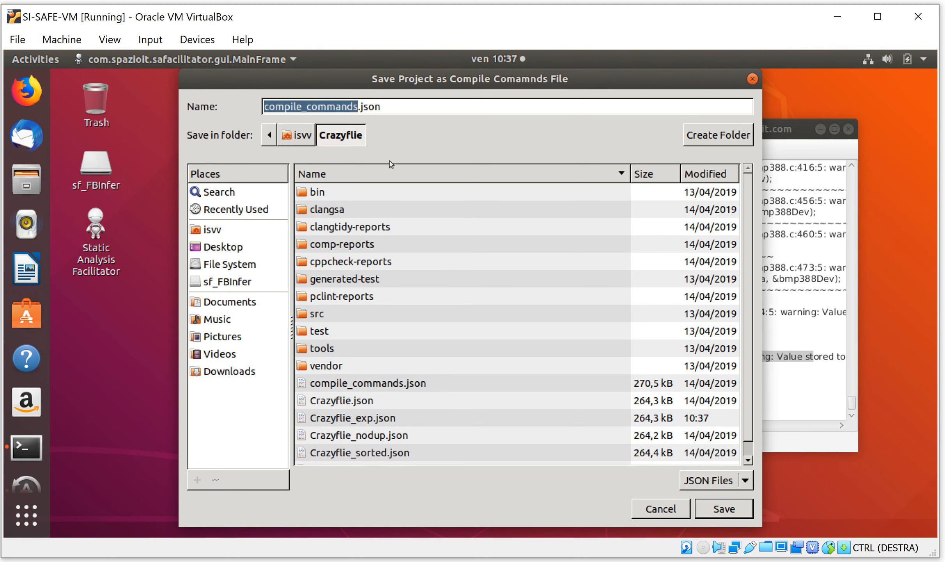
click(303, 133)
click(356, 228)
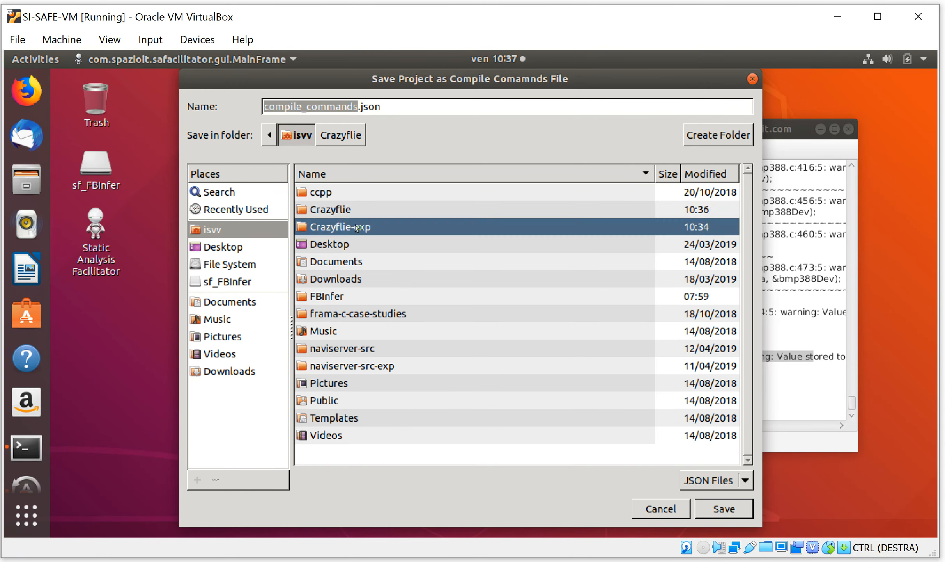
double_click(356, 228)
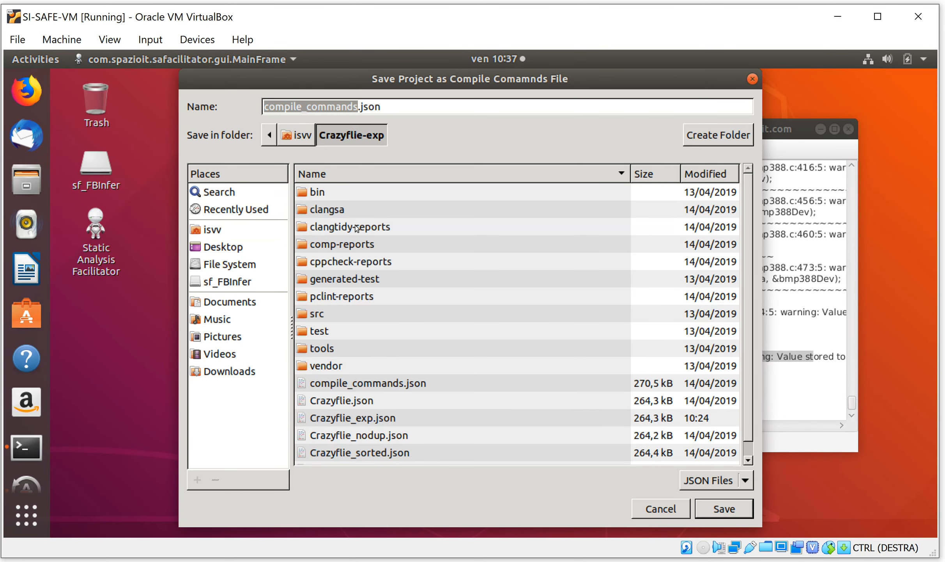
click(404, 382)
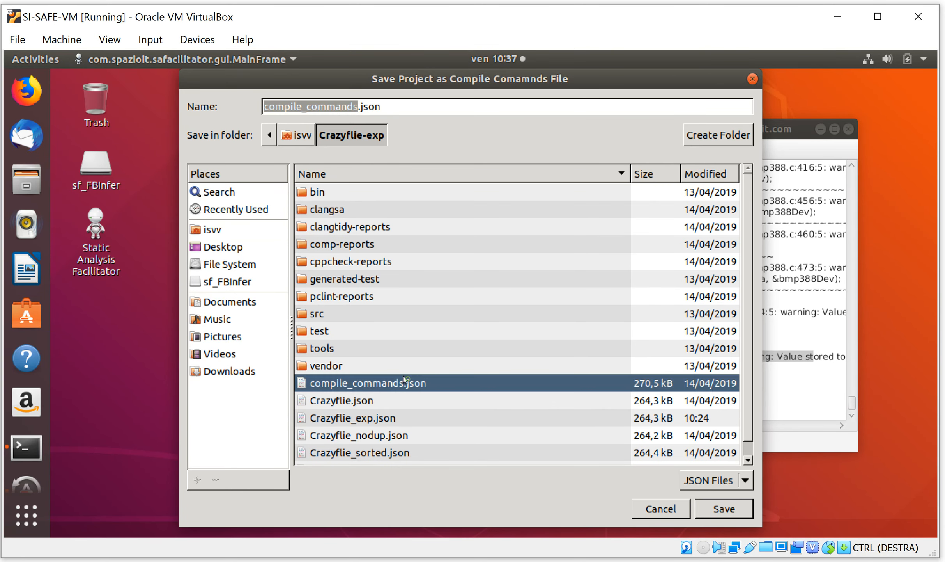
click(727, 513)
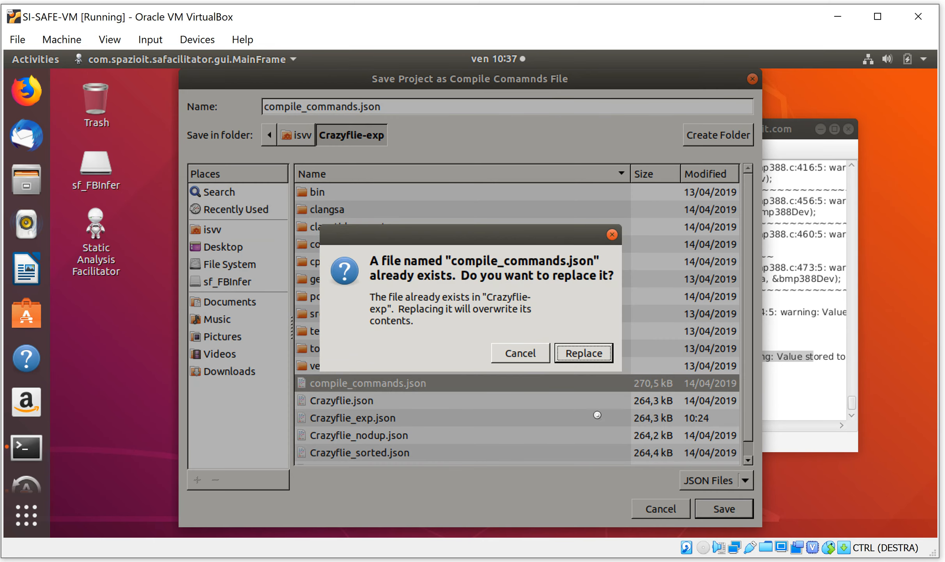
click(586, 353)
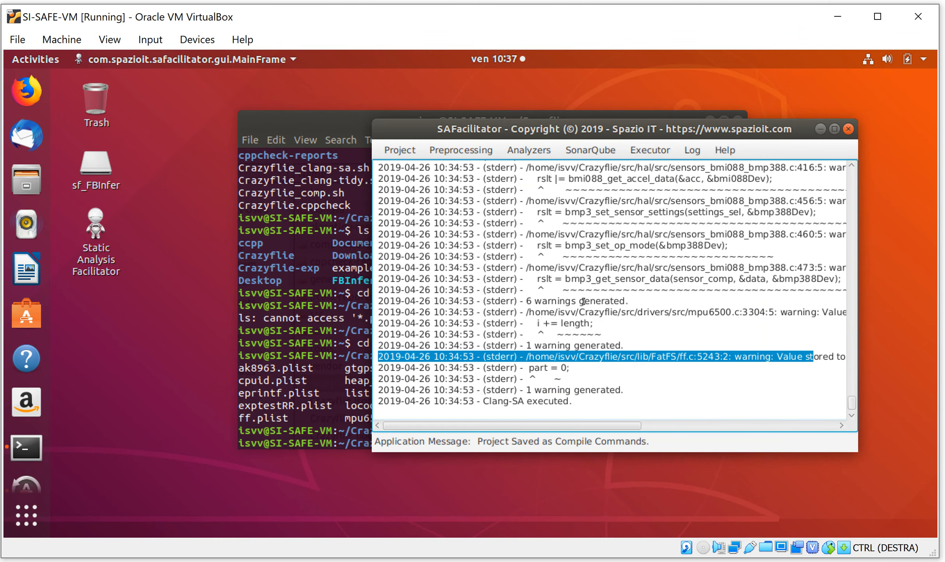
Prepare the analyzers for the expanded project and execute them
click(527, 150)
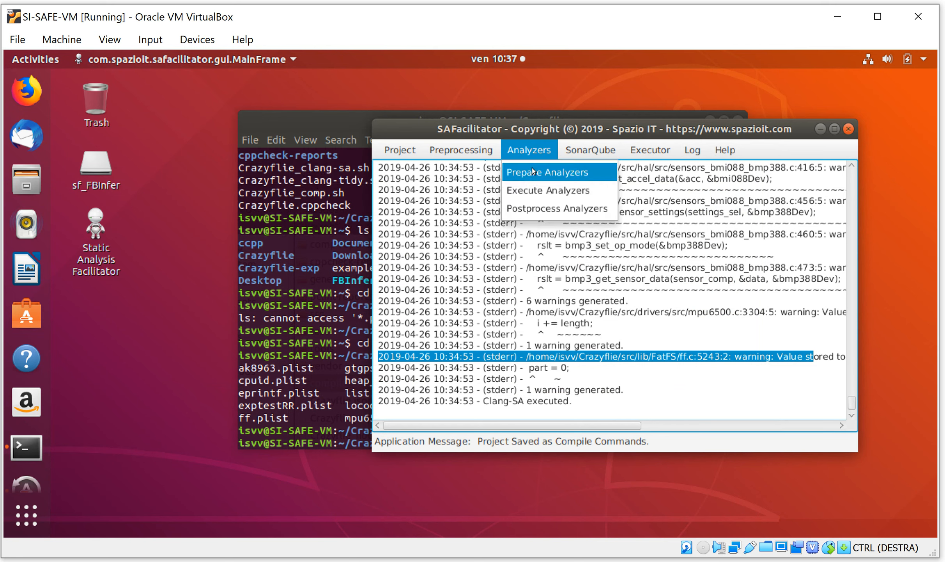
click(532, 171)
click(532, 150)
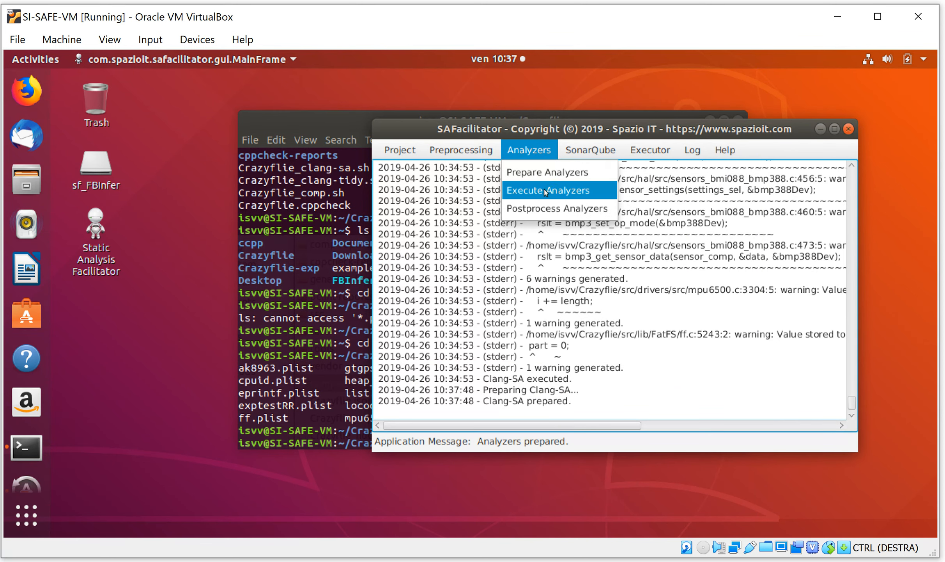
click(545, 191)
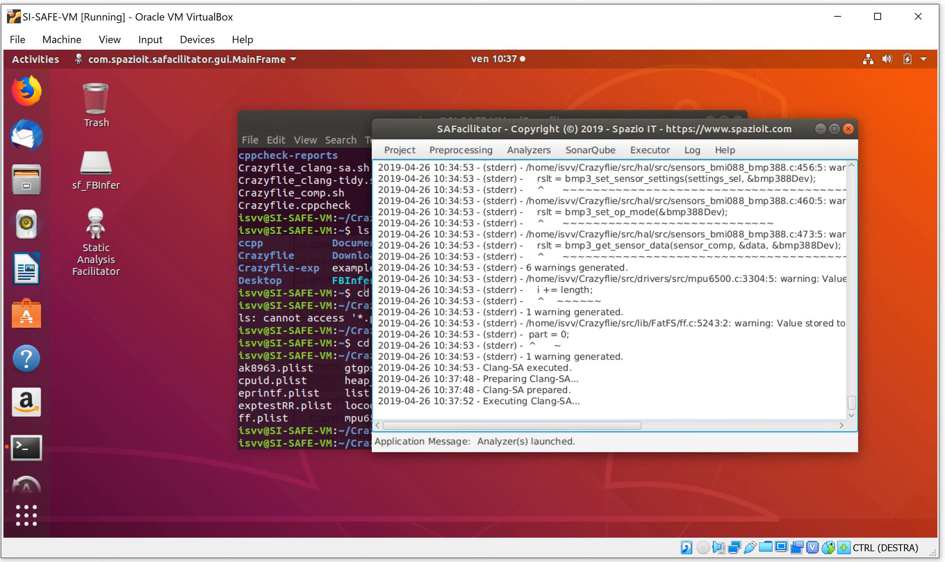
In the terminal, leave the Crazyflie directory and change to the Crazyflie-exp directory
click(322, 289)
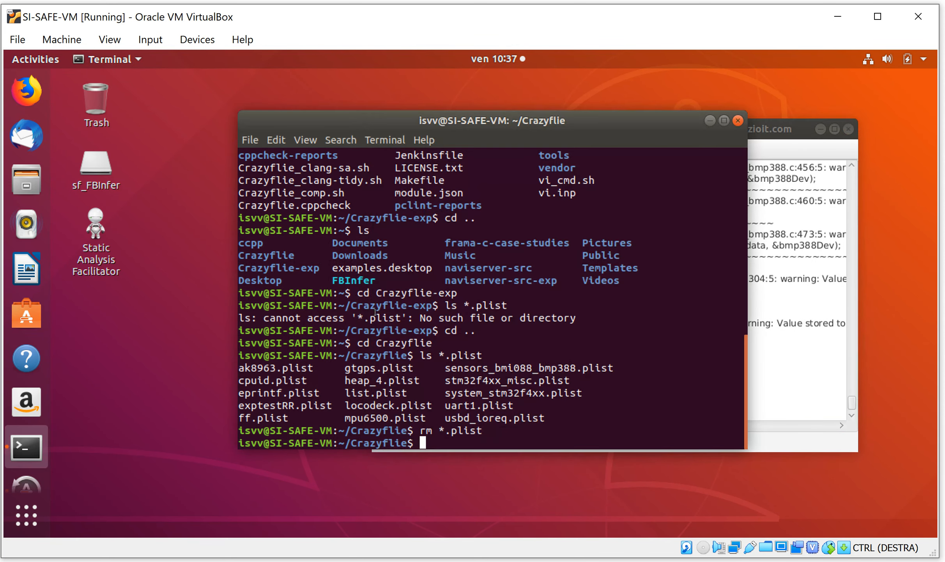
text(cd ..)
key(Return)
text(cd Crazyflie)
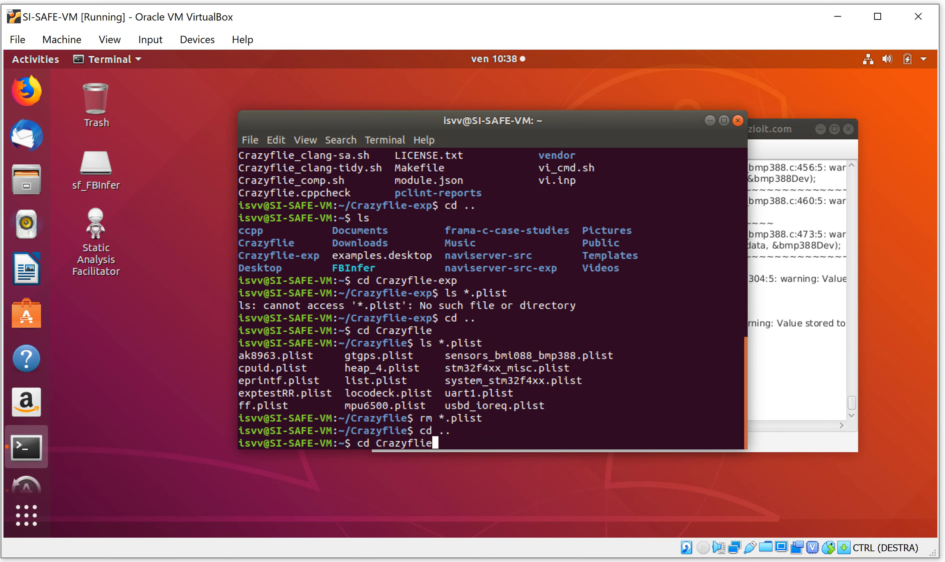
text(-exp)
key(Return)
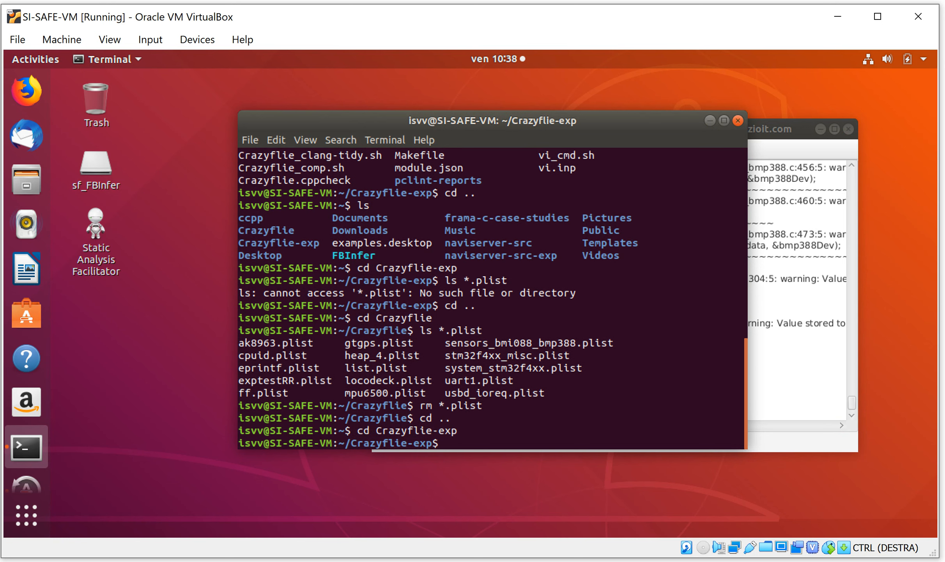
List the files matching *.plist in the Crazyflie-exp directory
key(Up)
key(Up)
key(Up)
key(Up)
key(Return)
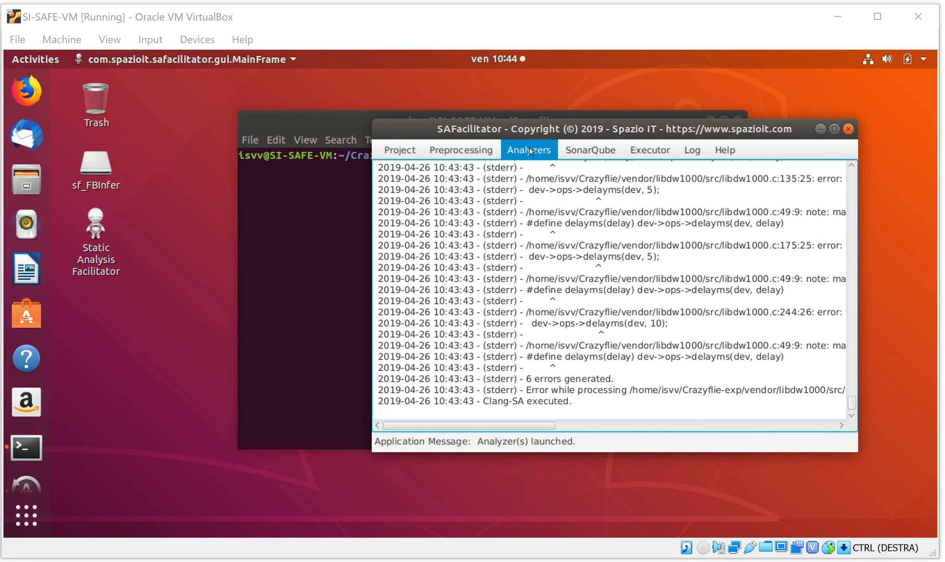
In SAFacilitator, postprocess the analyzer results and prepare the SonarQube script
click(530, 150)
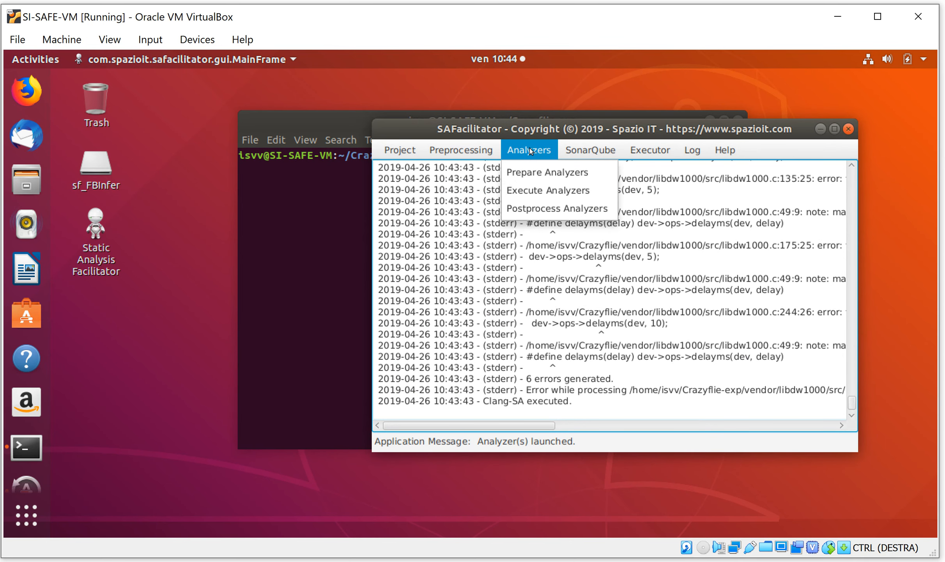
click(533, 202)
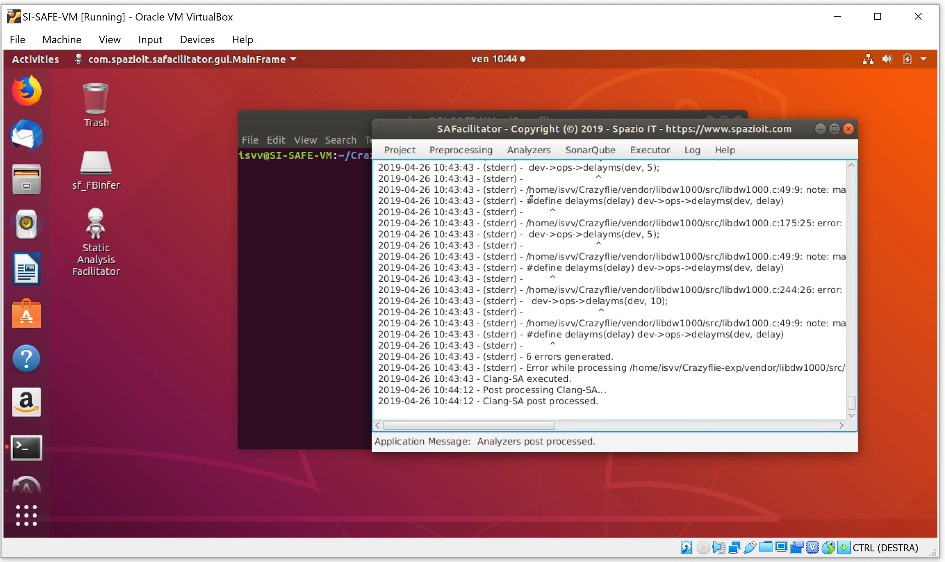
click(596, 152)
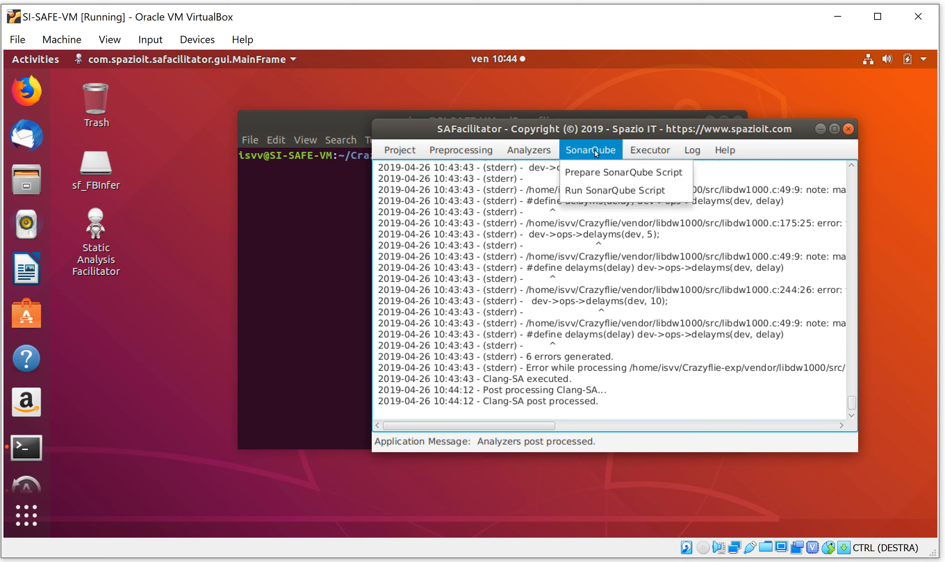
click(602, 173)
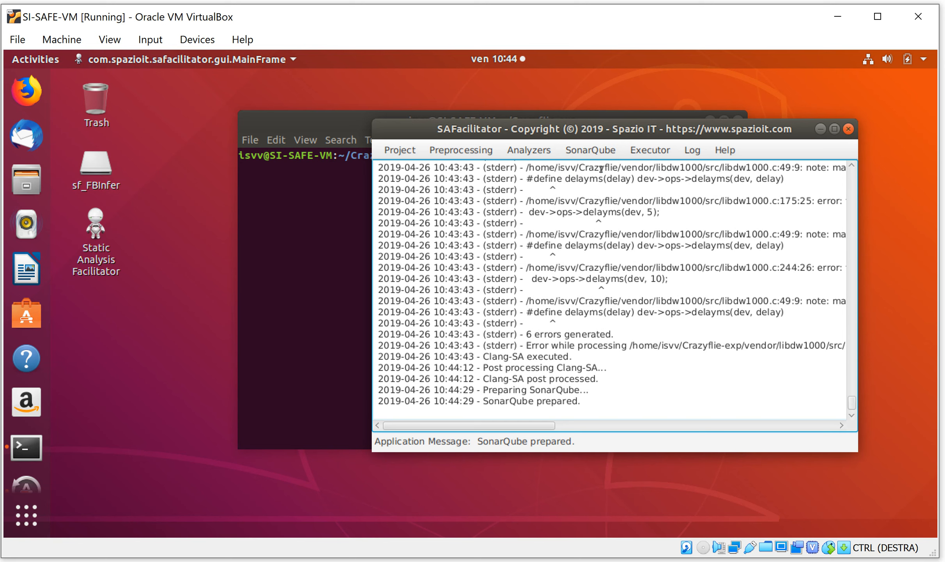
In the terminal, open sonar-project.properties in vi, review the generated SonarQube configuration, and quit without saving
click(281, 235)
text(vi sona)
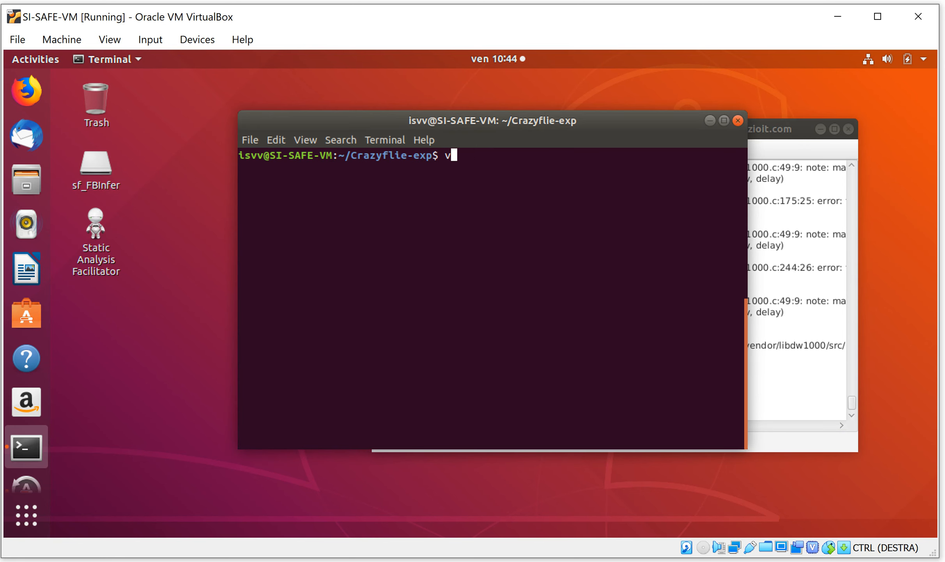
text(r)
key(Tab)
key(Return)
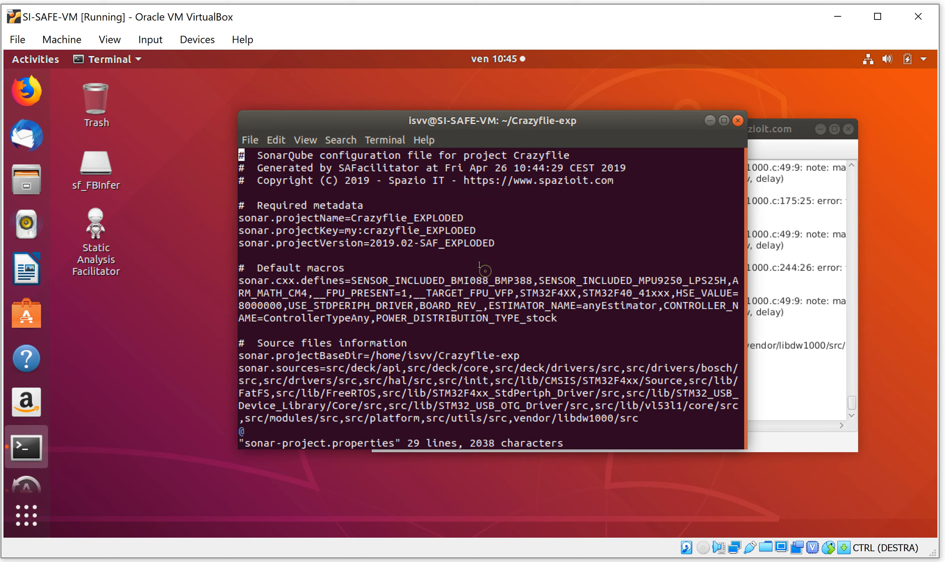
text(:q!)
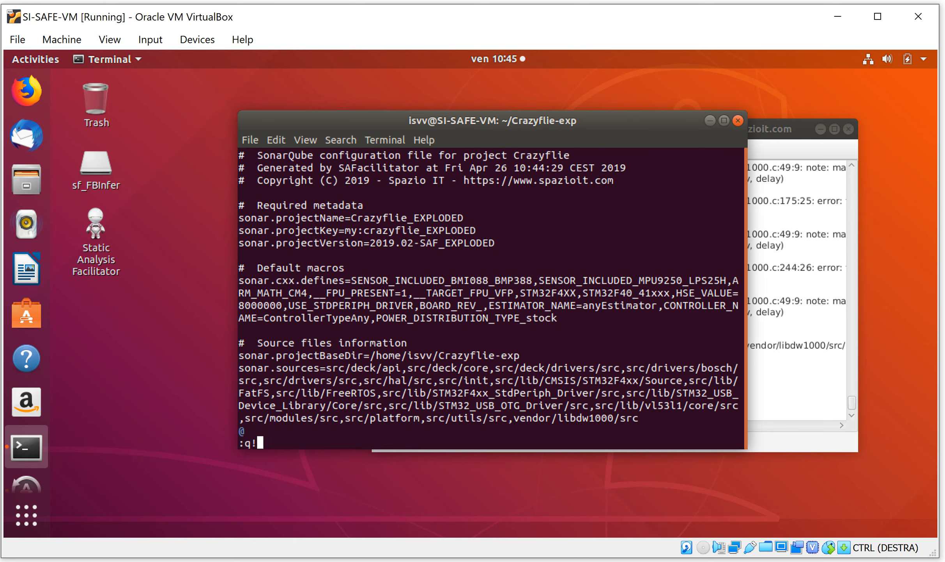
key(Return)
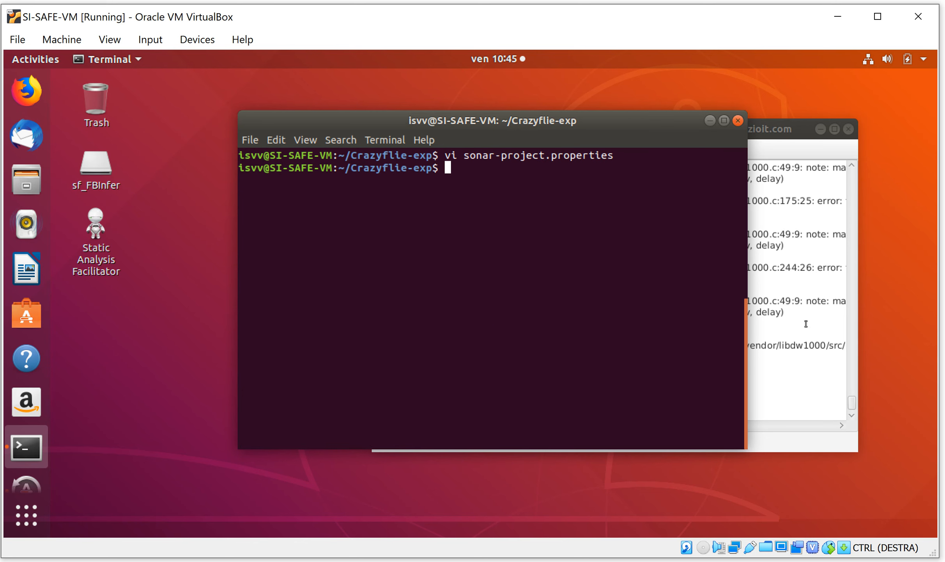
Switch back to SAFacilitator and run the SonarQube script
click(785, 295)
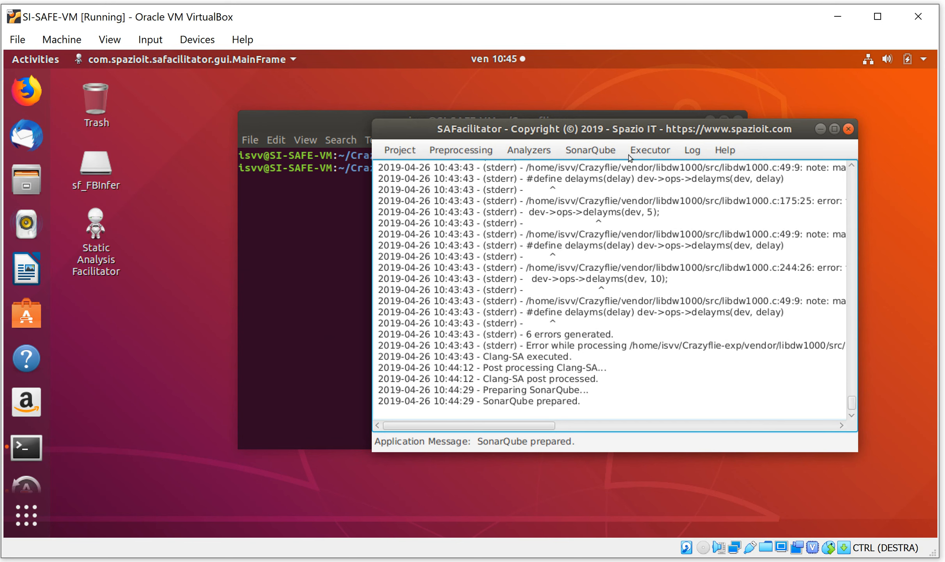
click(600, 150)
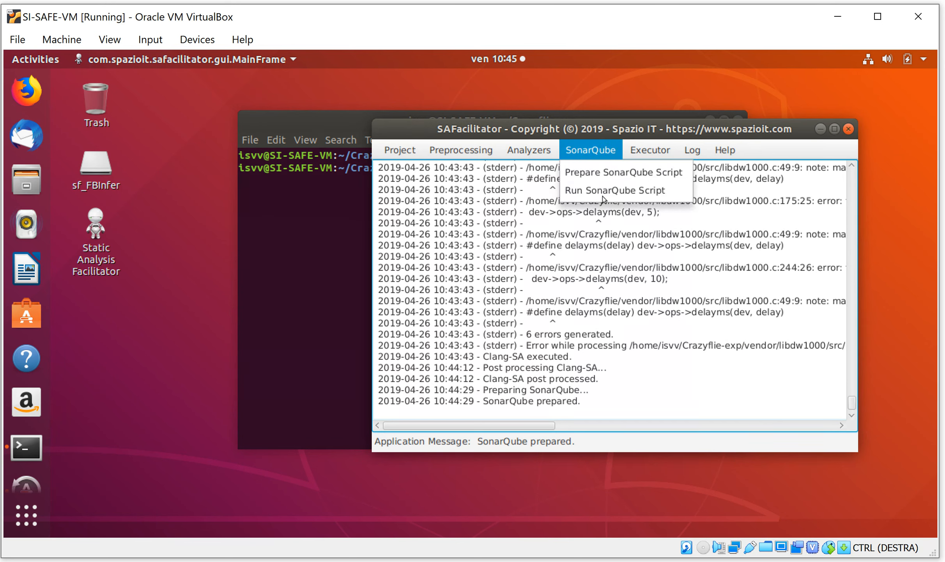
click(606, 193)
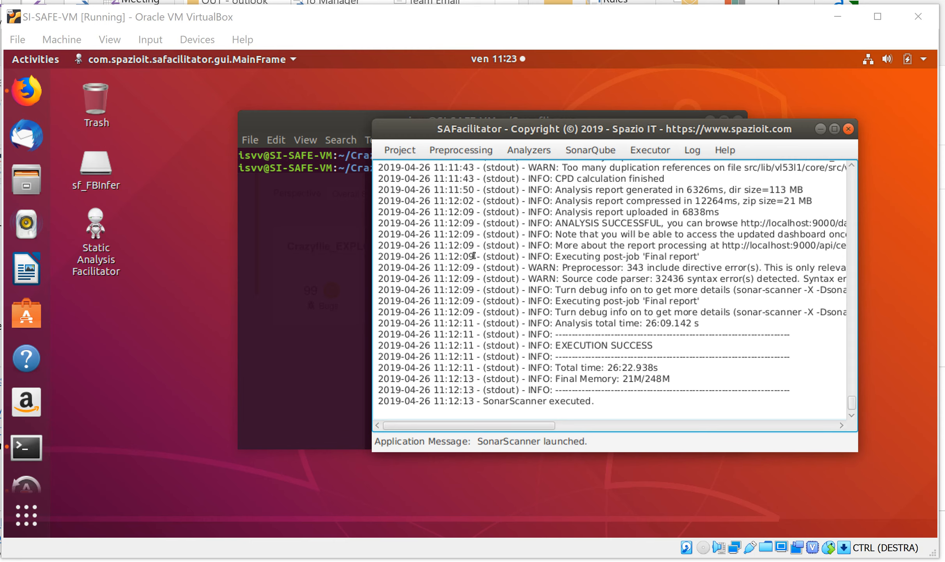
Switch to Firefox and close the localhost:9000 Projects tab, leaving the sonarsrv.spazioit.com projects page open
scroll(466, 267, up, 4)
click(28, 94)
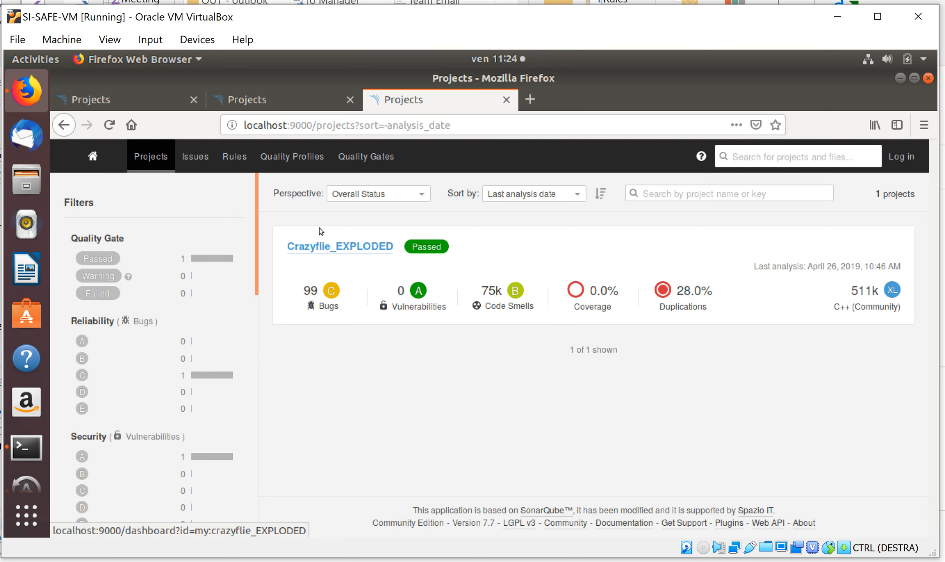
click(506, 100)
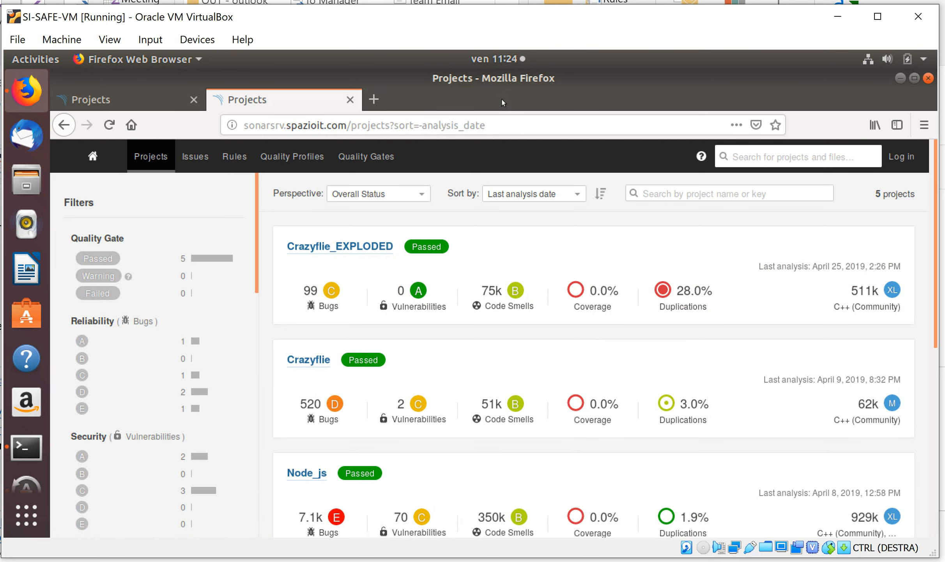
Open the Crazyflie project dashboard in the first Projects tab and the Crazyflie_EXPLODED dashboard in the second
click(96, 101)
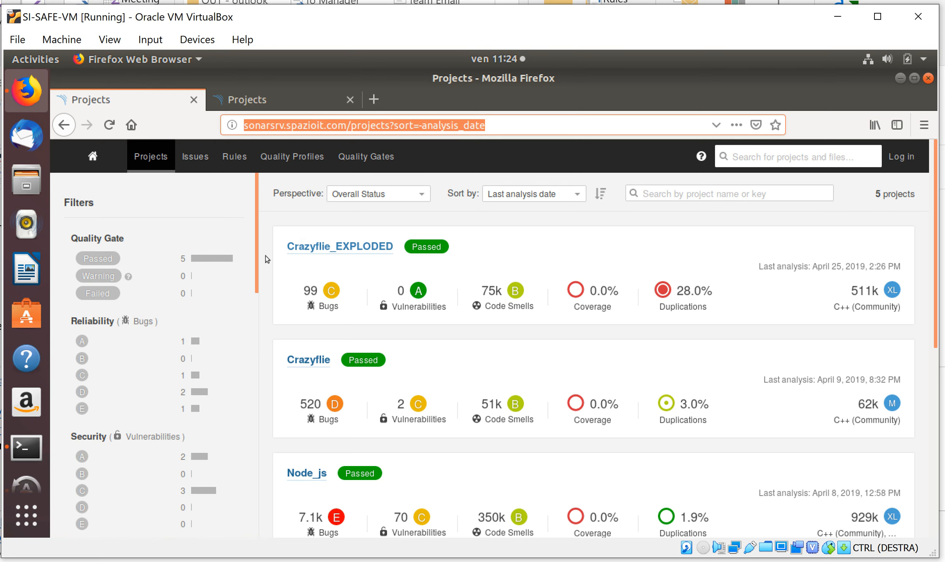
click(255, 104)
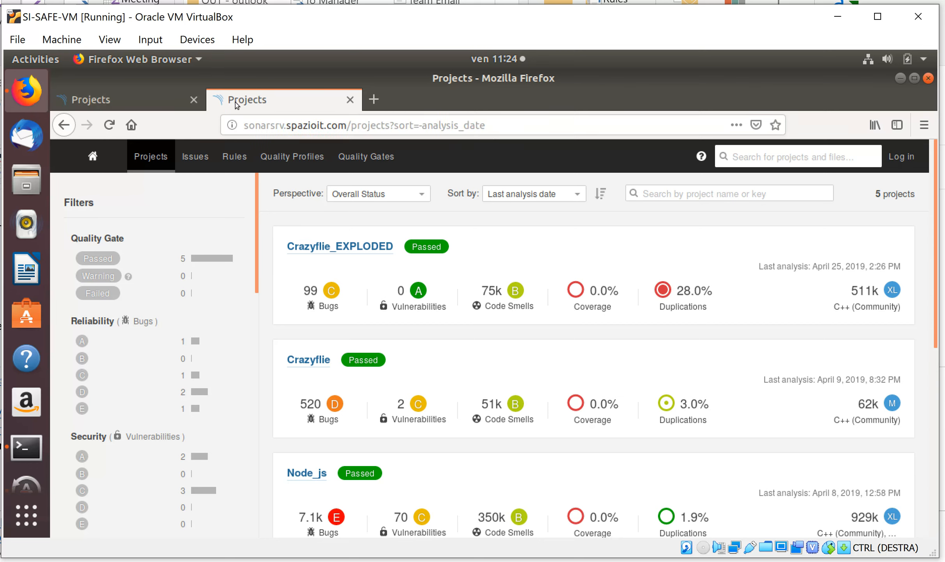
click(133, 92)
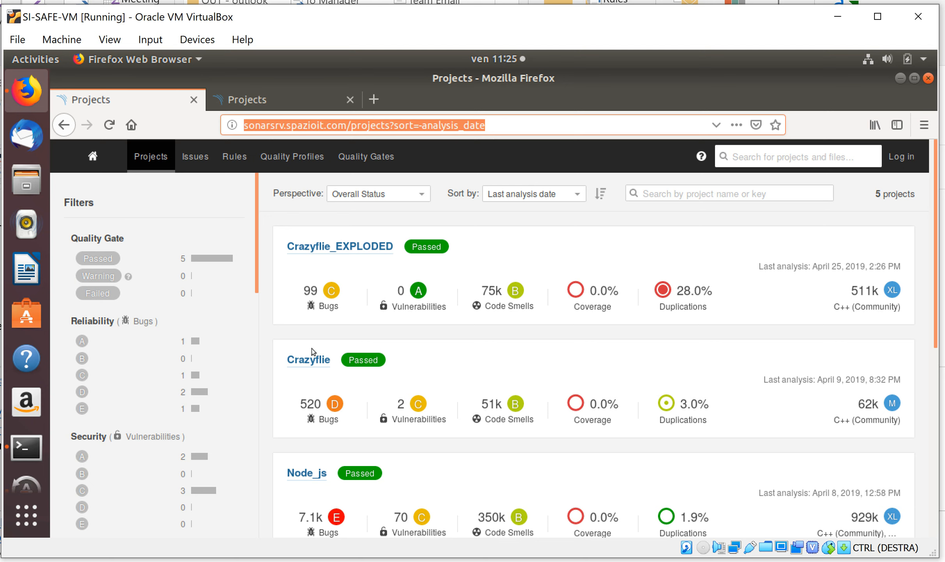
click(303, 359)
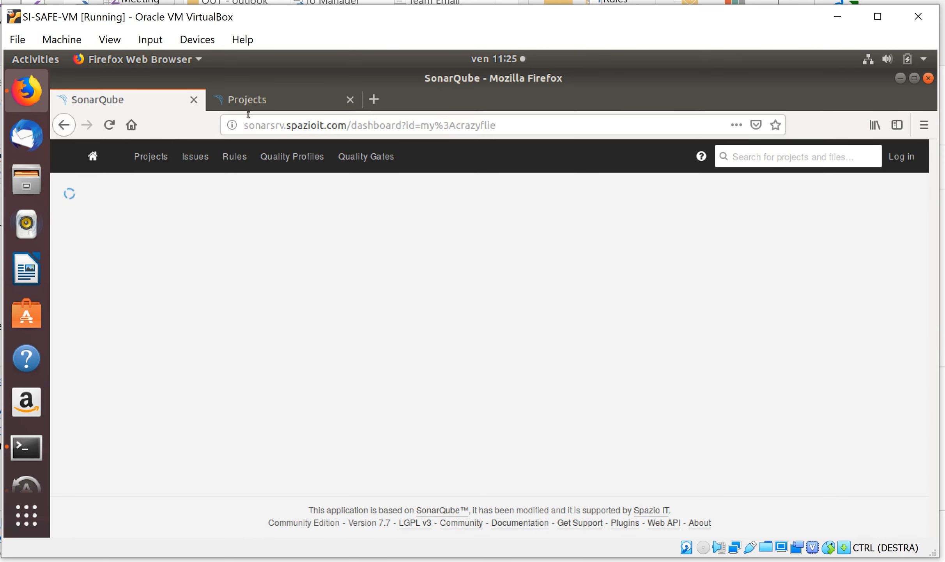
click(255, 99)
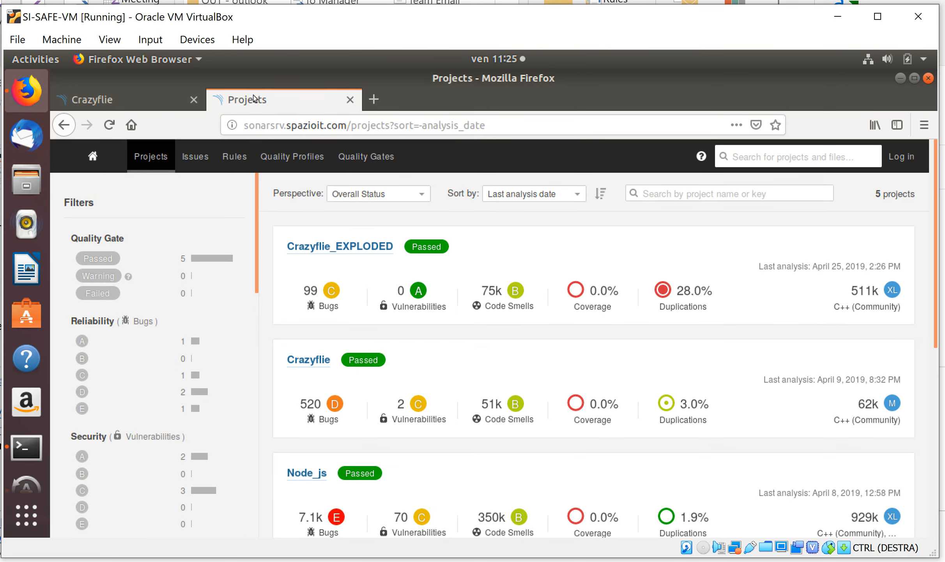
click(324, 247)
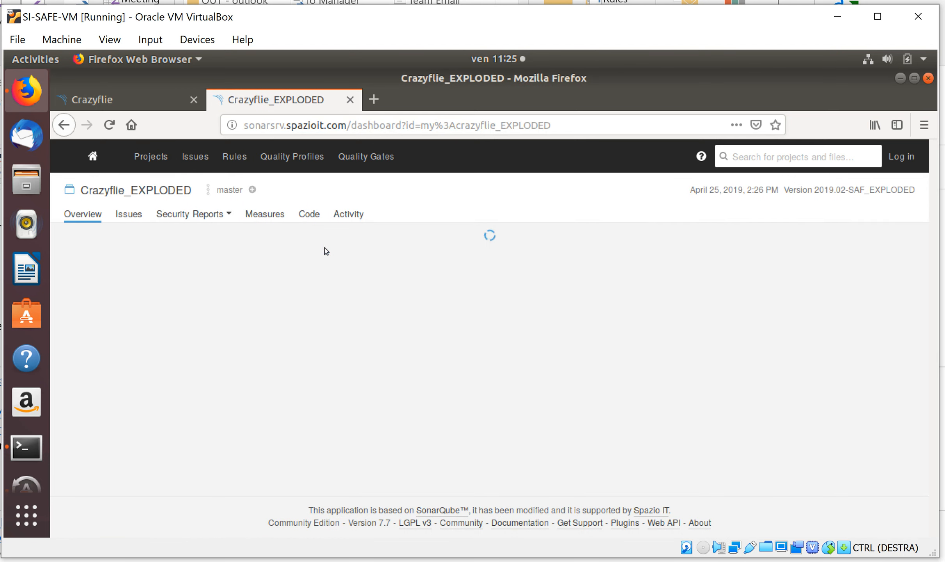
Show the issues list of Crazyflie and of Crazyflie_EXPLODED, each in its own browser tab
click(108, 98)
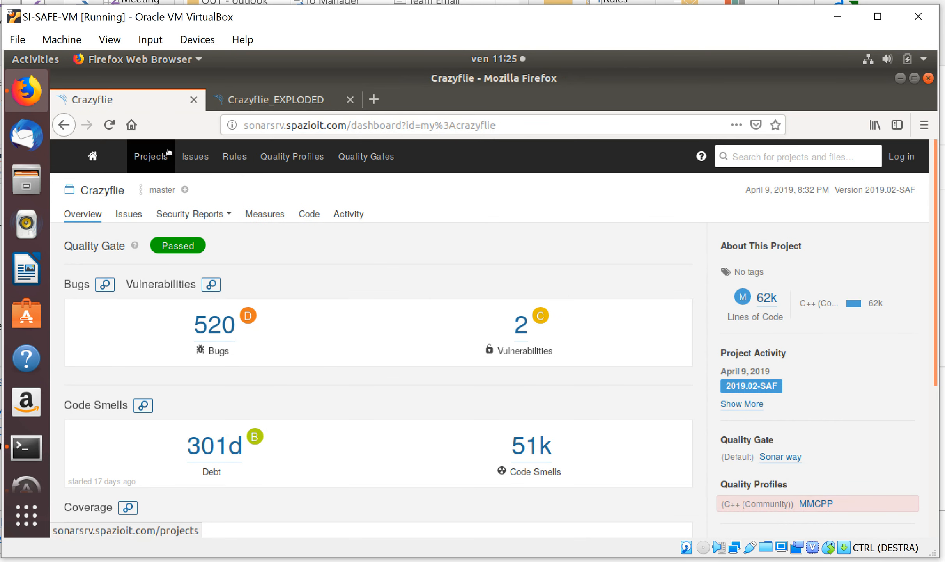
click(129, 214)
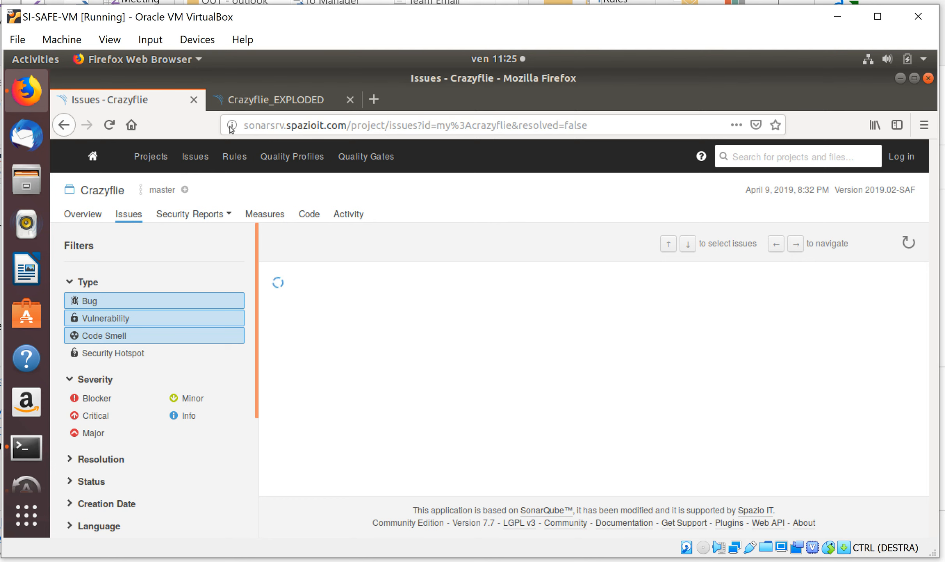
click(261, 102)
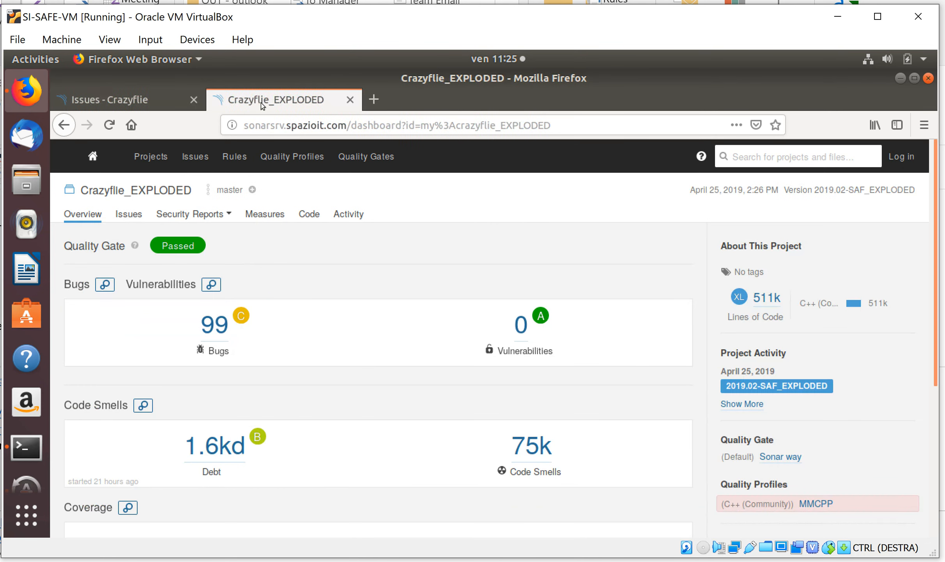
click(130, 215)
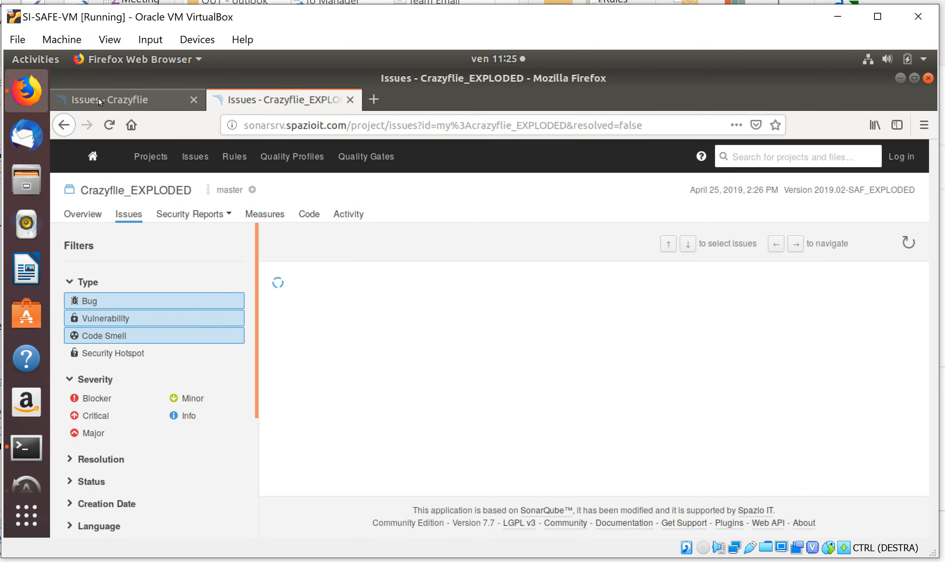
Filter the Crazyflie issues by the tag core
click(99, 99)
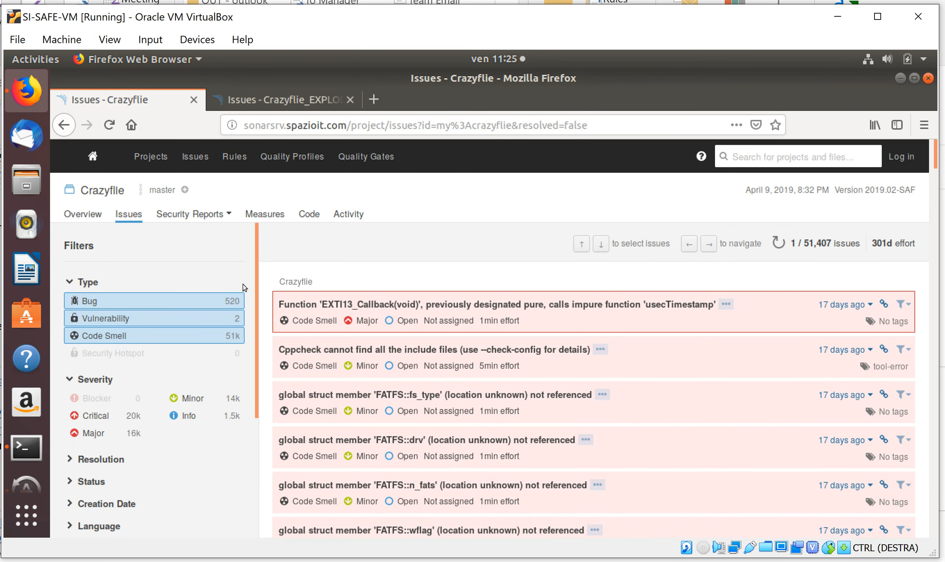
drag(247, 306, 243, 419)
click(74, 434)
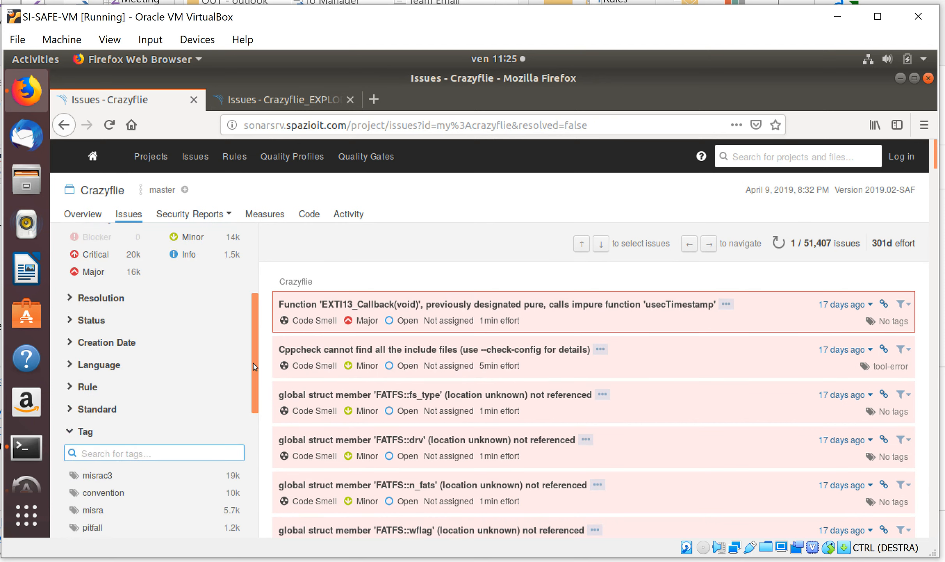
drag(253, 366, 251, 477)
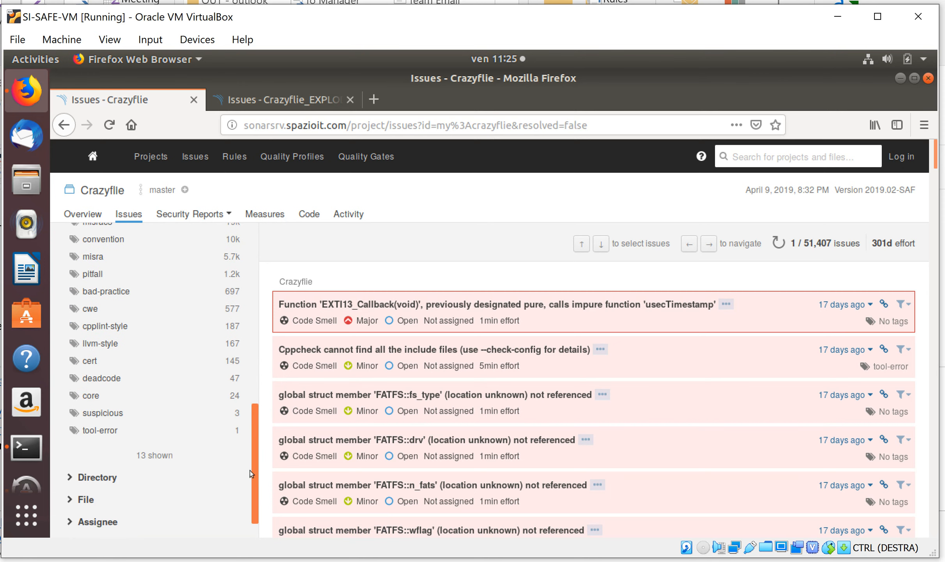
click(91, 396)
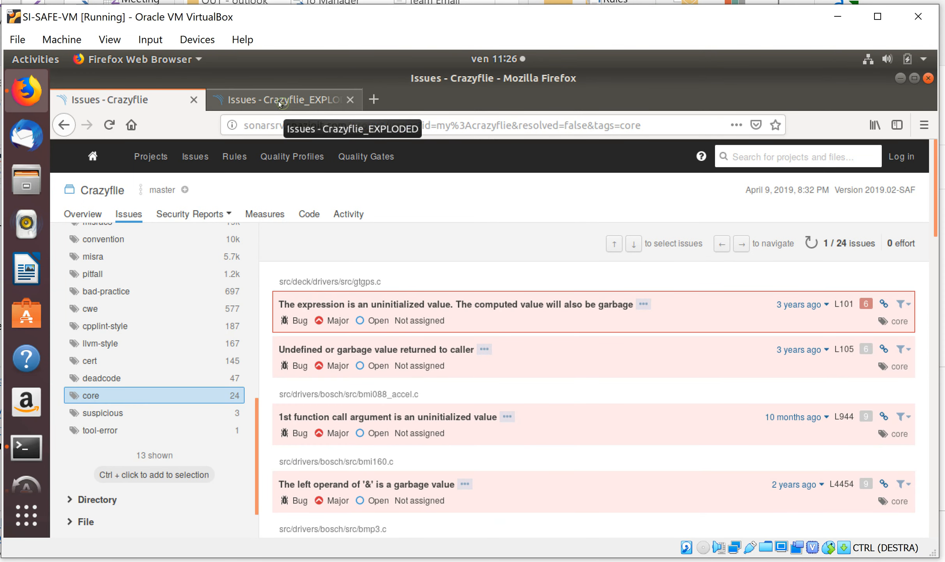
Filter the Crazyflie_EXPLODED issues by the tag core
click(278, 101)
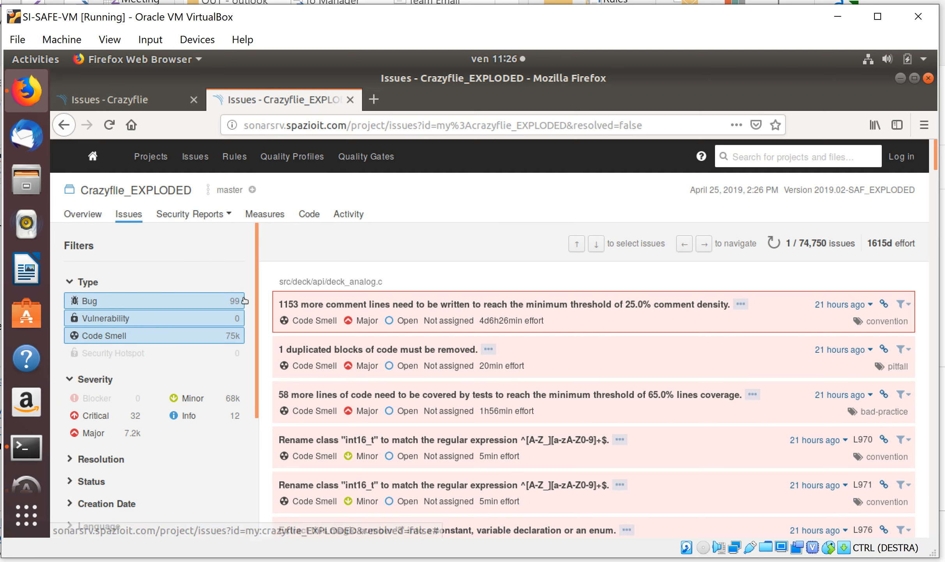
scroll(252, 419, down, 3)
scroll(251, 420, down, 1)
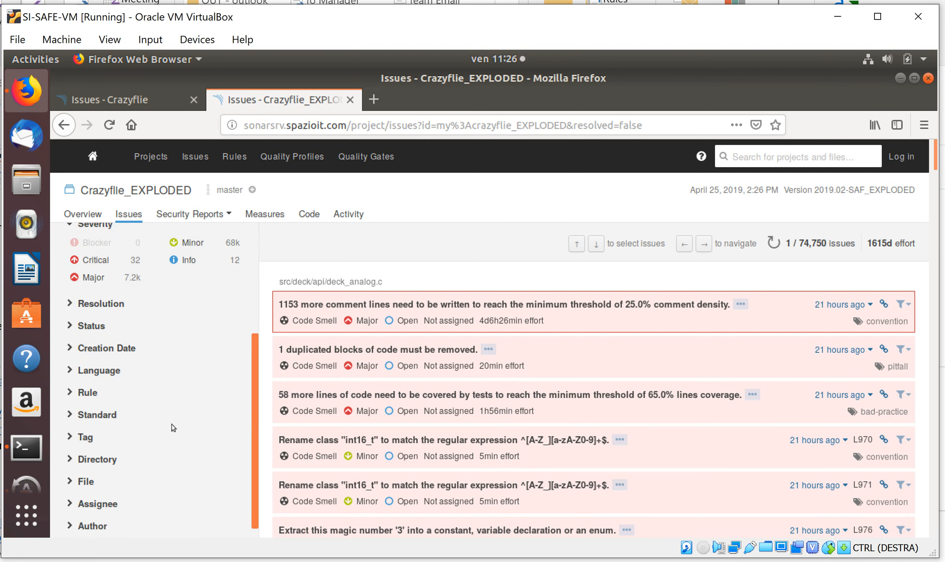
click(69, 437)
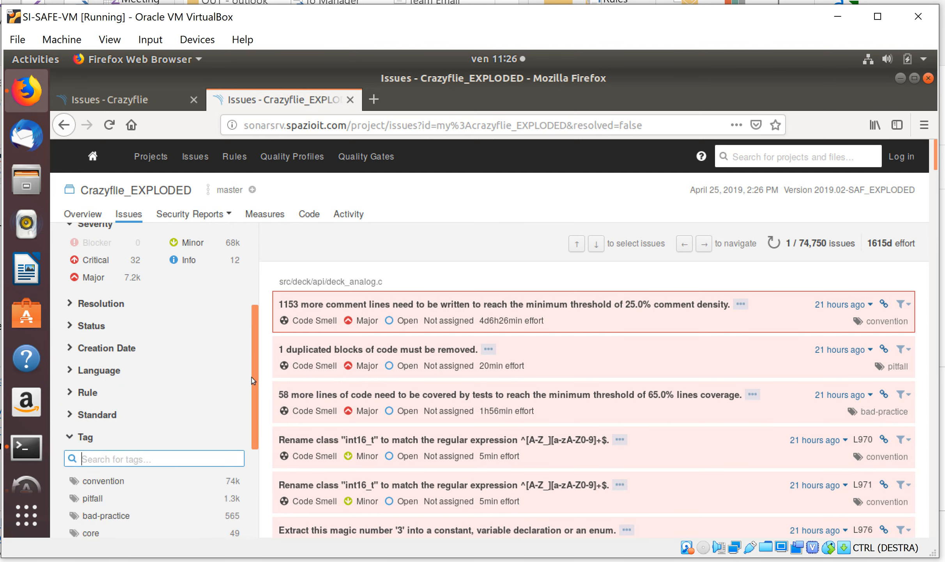
drag(252, 377, 249, 459)
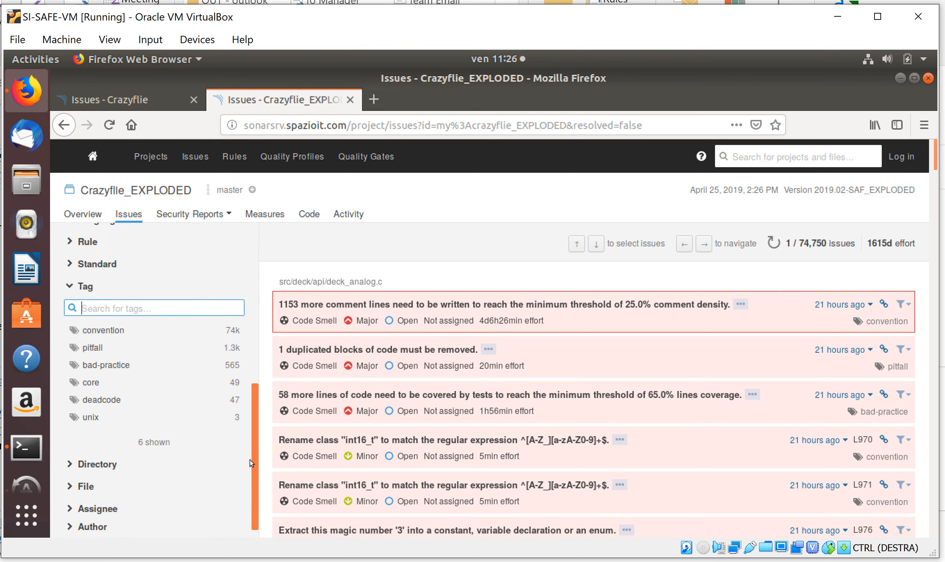
click(90, 378)
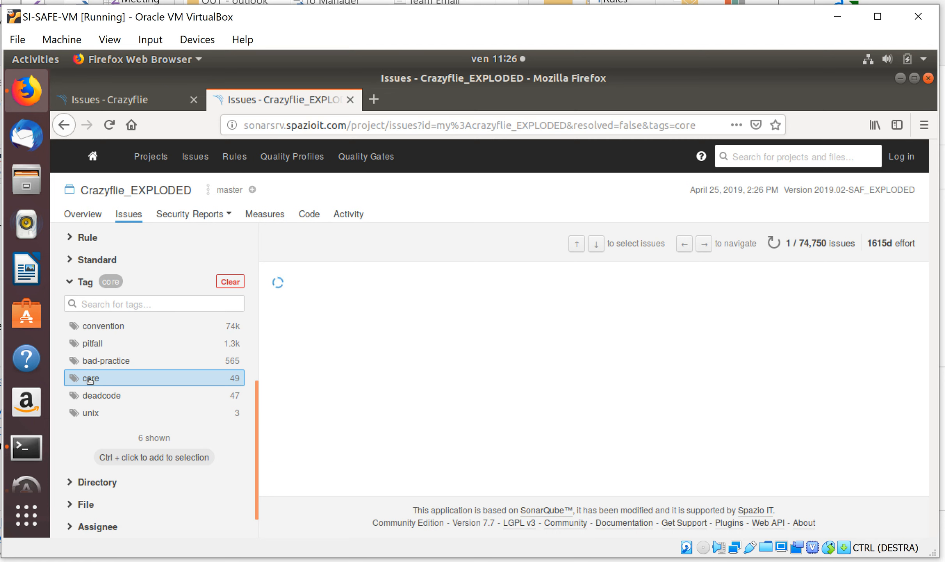
Open the first 'uxItemSize' null-pointer issue of queue.c in Crazyflie_EXPLODED and inspect its first two locations, the 'pxQueue' initialization and null assumption
click(110, 101)
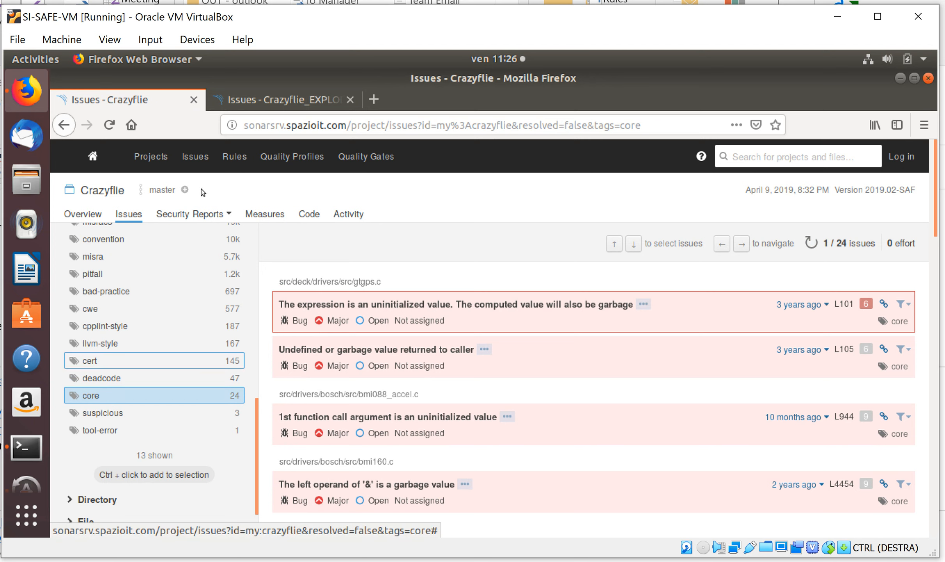
click(245, 101)
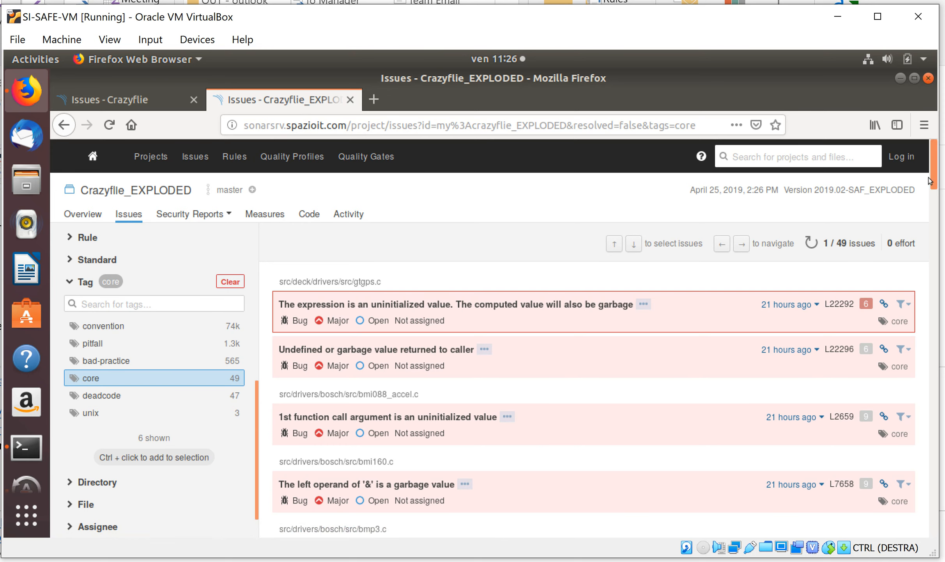
drag(930, 181, 934, 257)
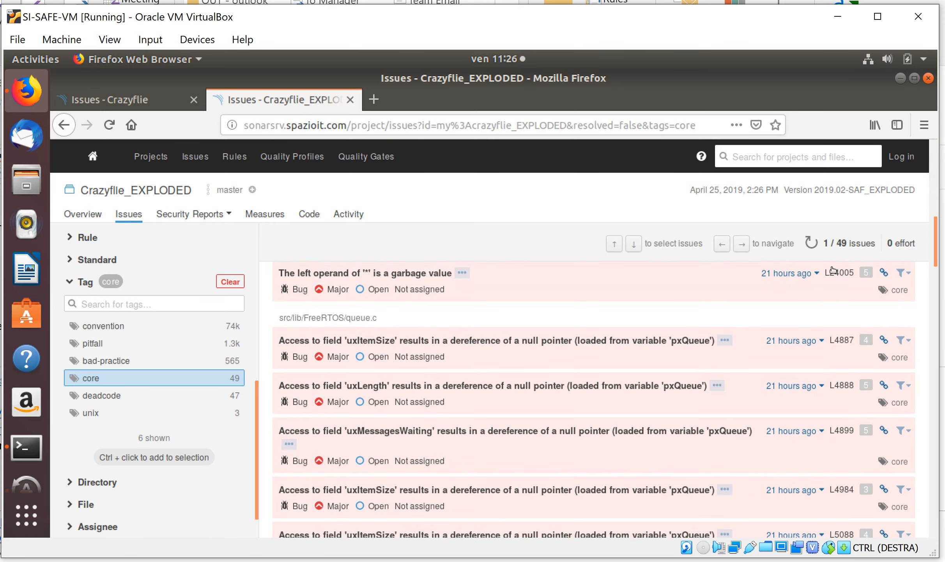
click(445, 343)
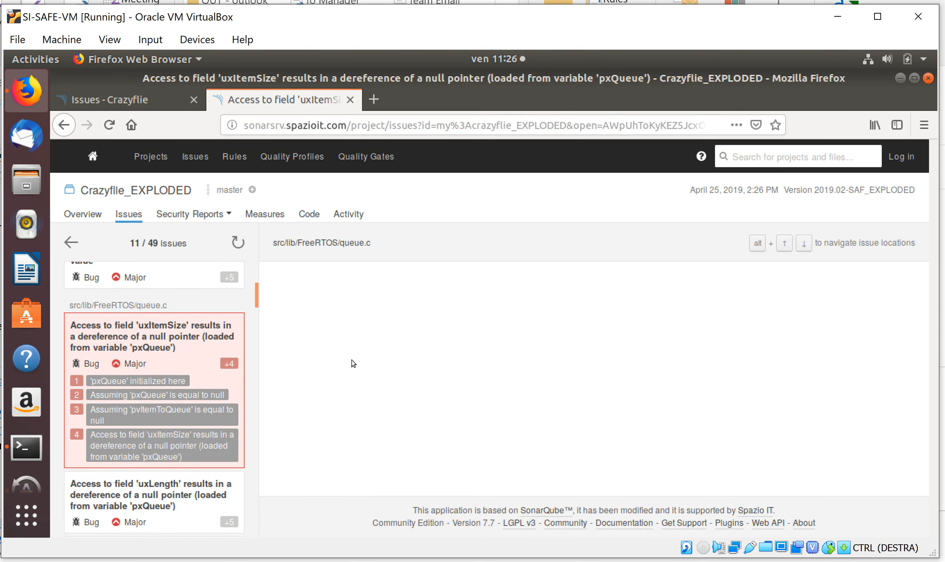
click(115, 381)
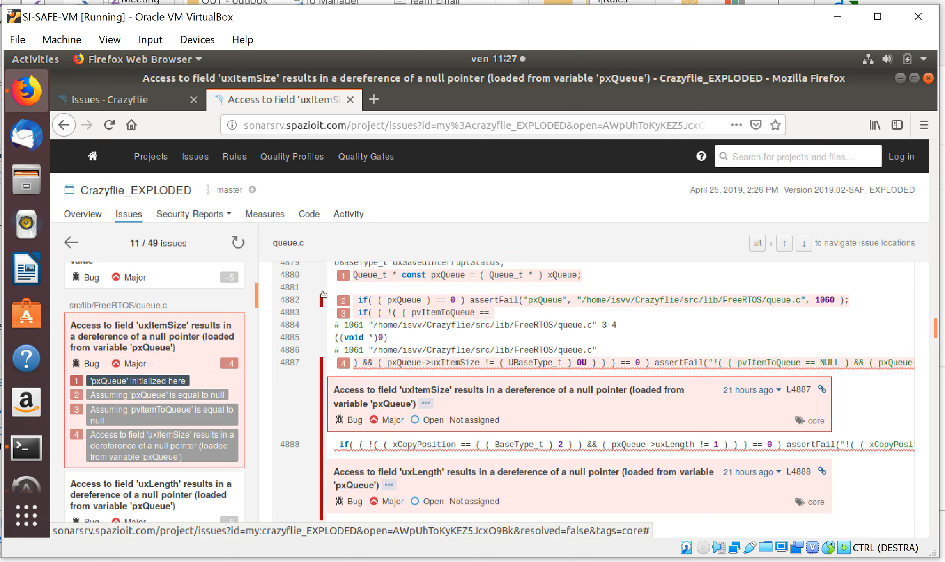
click(175, 395)
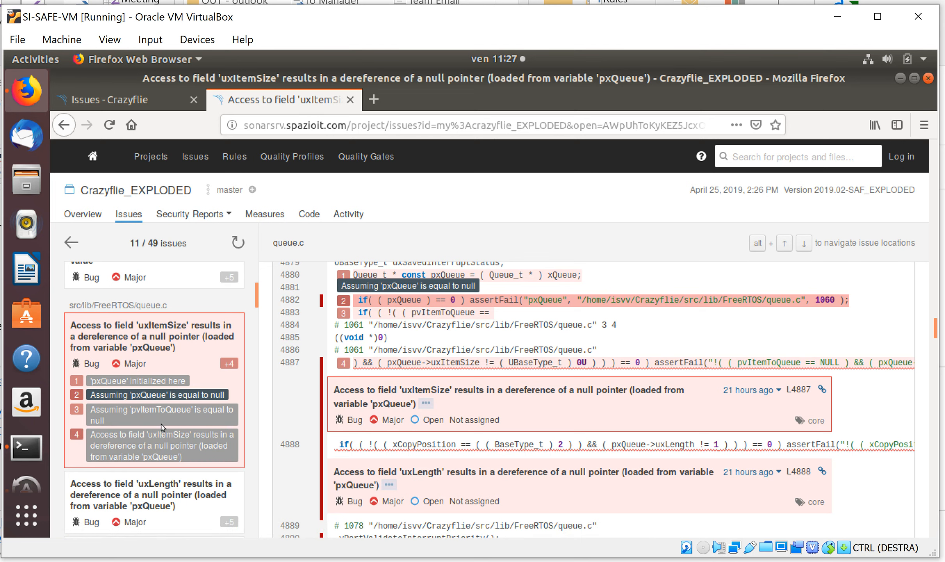
Check the core issues of Crazyflie, and examine the expanded queue.c code around the 'uxItemSize' issue in Crazyflie_EXPLODED
click(119, 100)
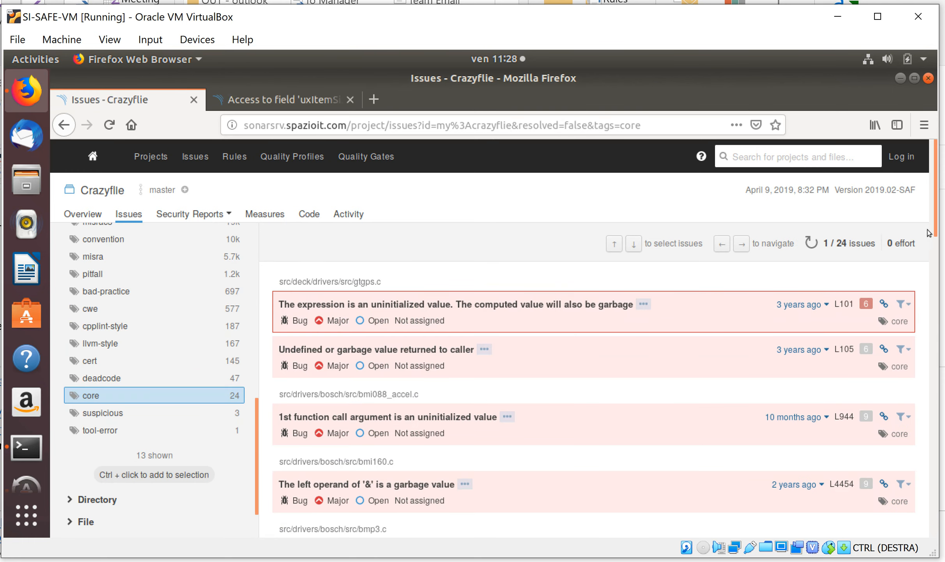
scroll(932, 234, down, 2)
scroll(562, 306, down, 2)
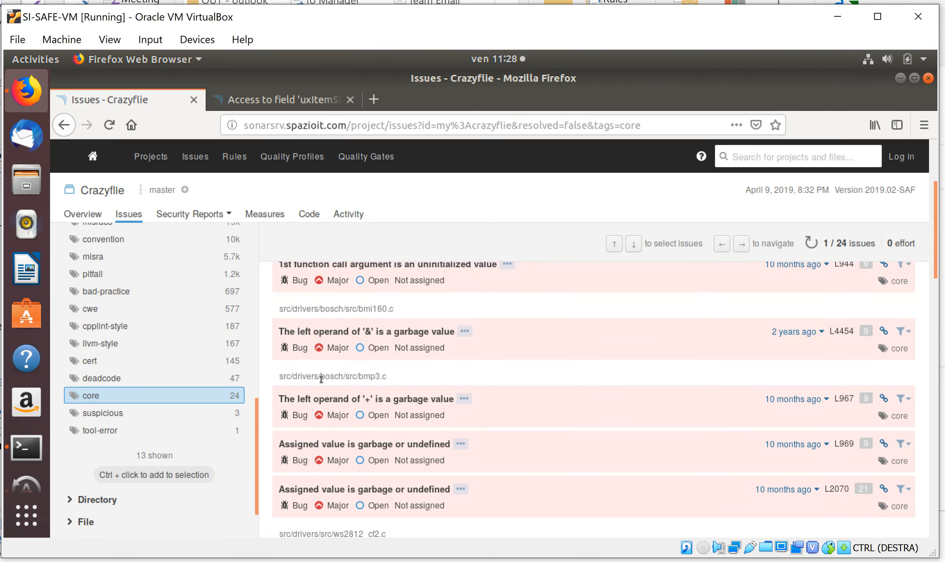
click(232, 100)
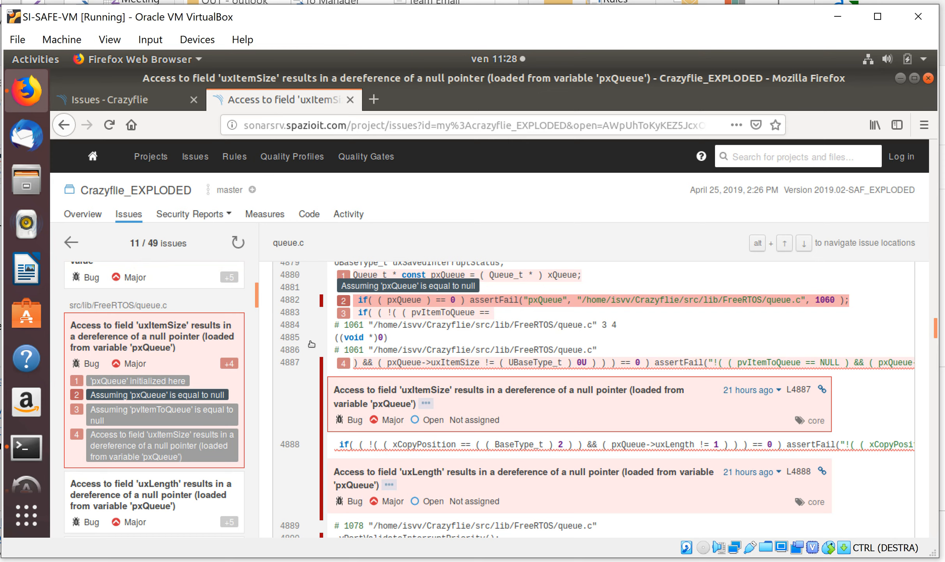
scroll(467, 357, down, 2)
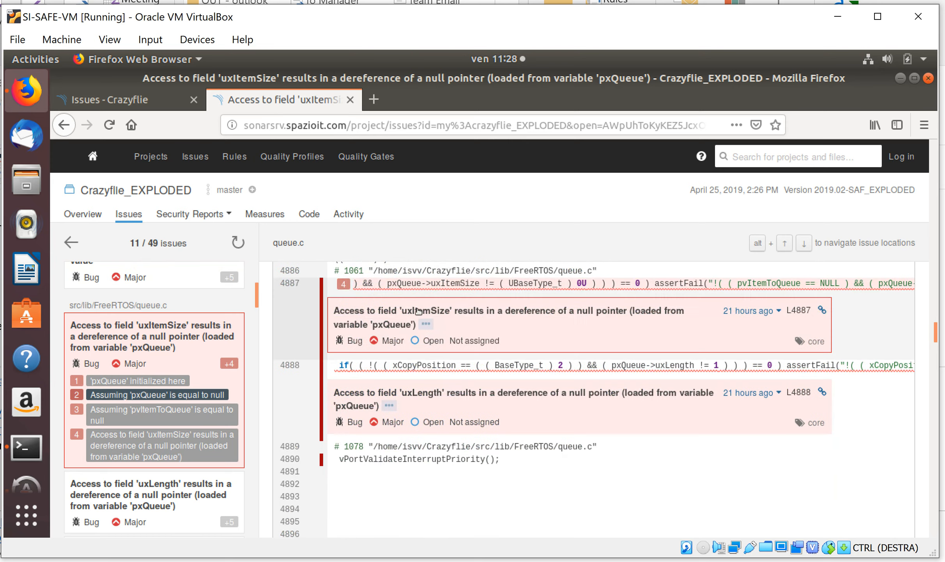
scroll(428, 369, up, 10)
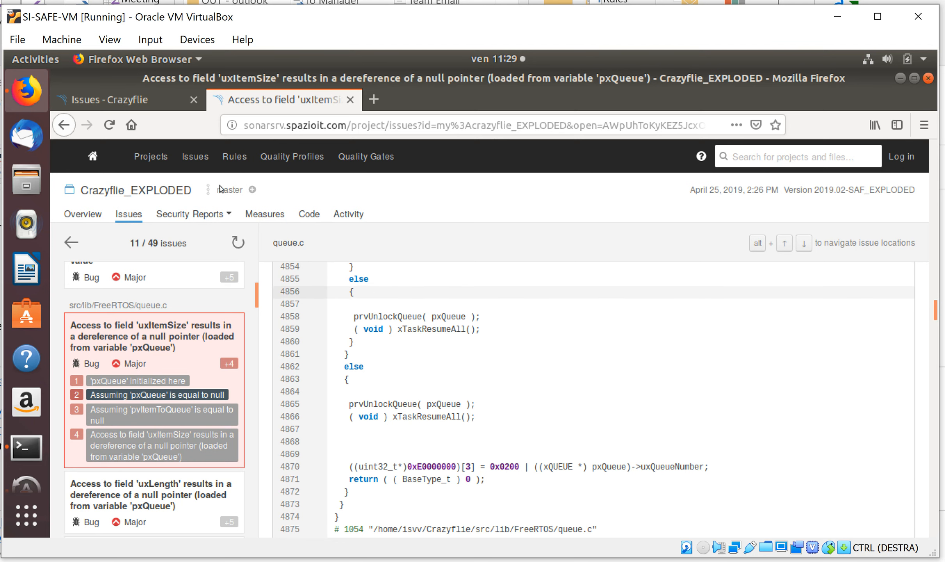
Compare Crazyflie's core issues, down to src/lib/FreeRTOS/queue.c, with the 'uxItemSize' issue open in Crazyflie_EXPLODED
click(129, 98)
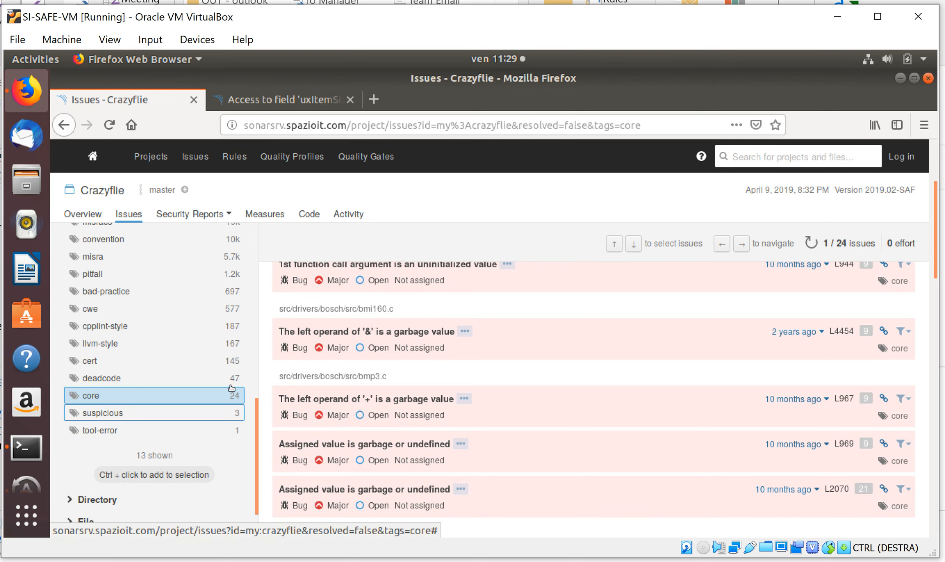
click(370, 408)
scroll(364, 434, down, 3)
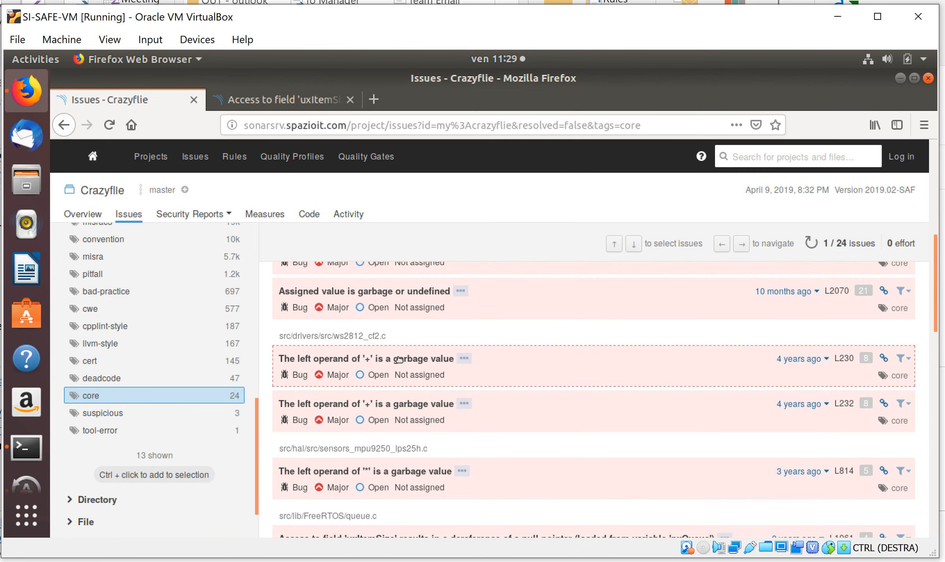
click(260, 103)
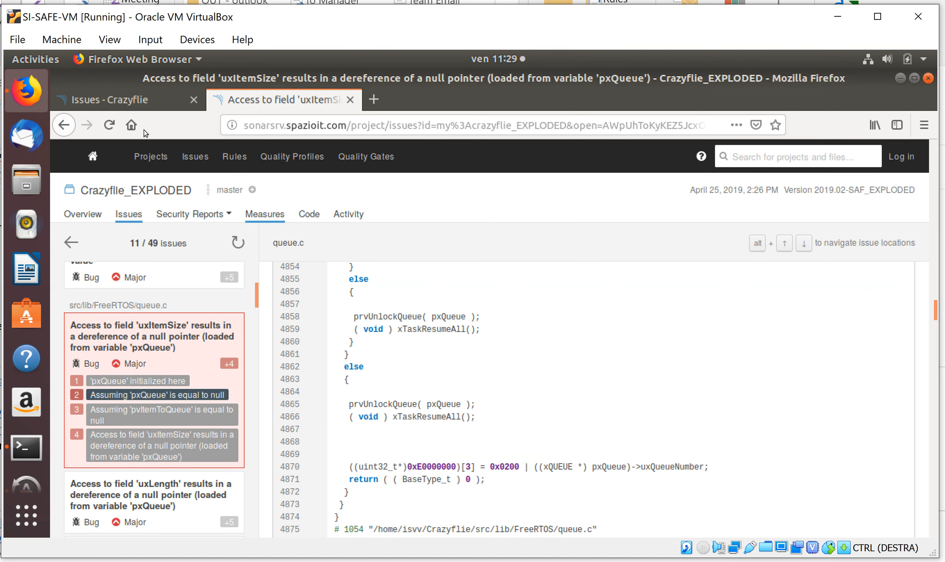
click(115, 101)
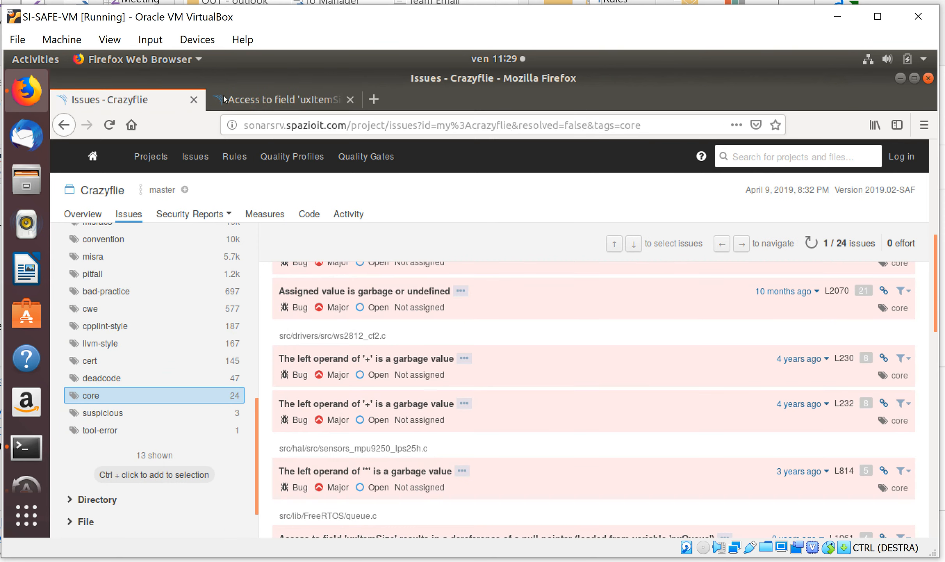
click(258, 96)
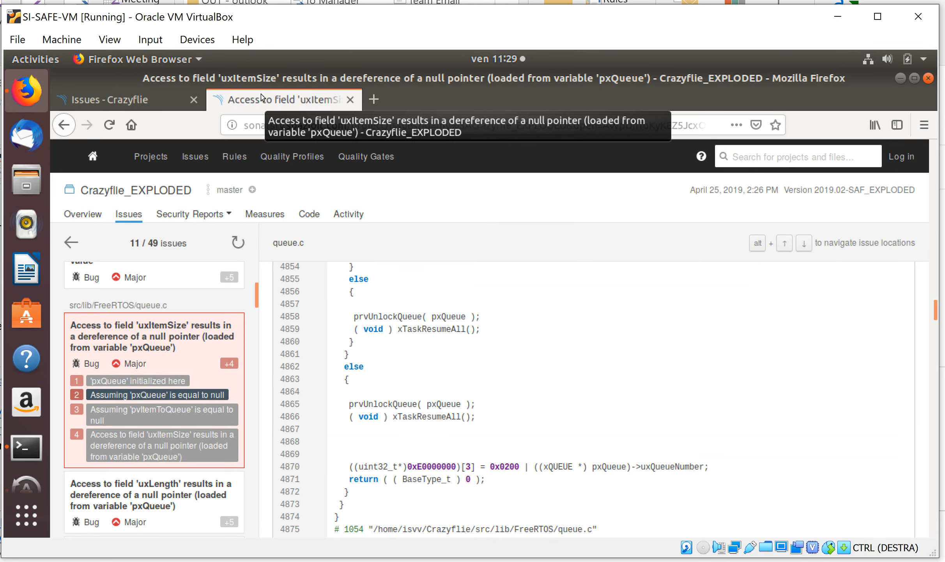